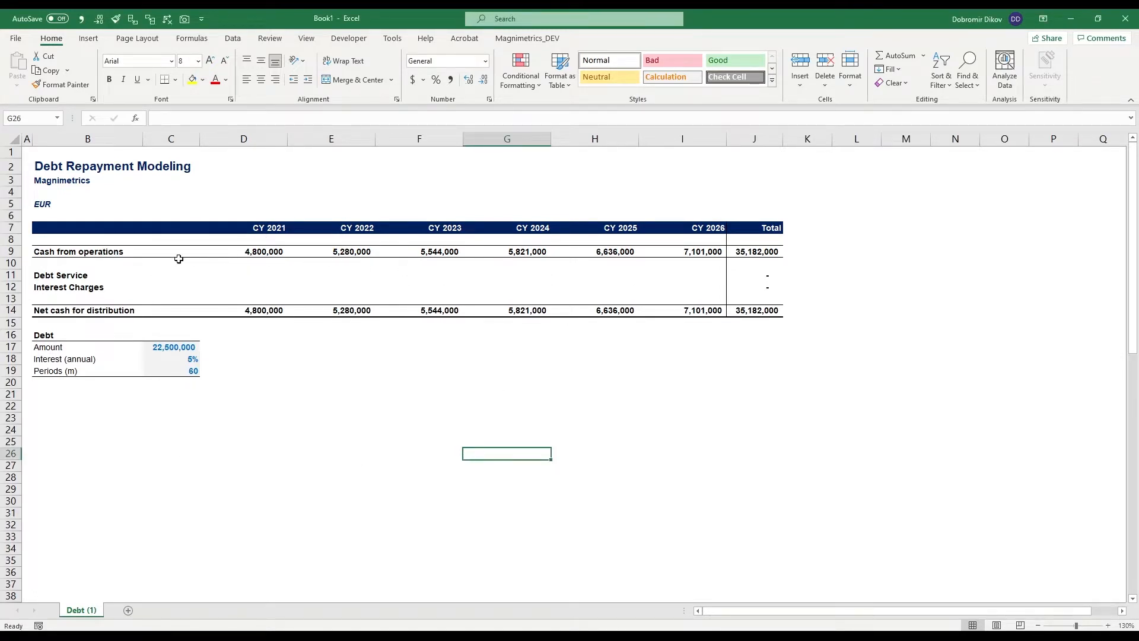
- Review the Cash from operations row, the Net cash for distribution row, and the debt amount, interest and periods inputs
left_click_drag(143, 249, 765, 249)
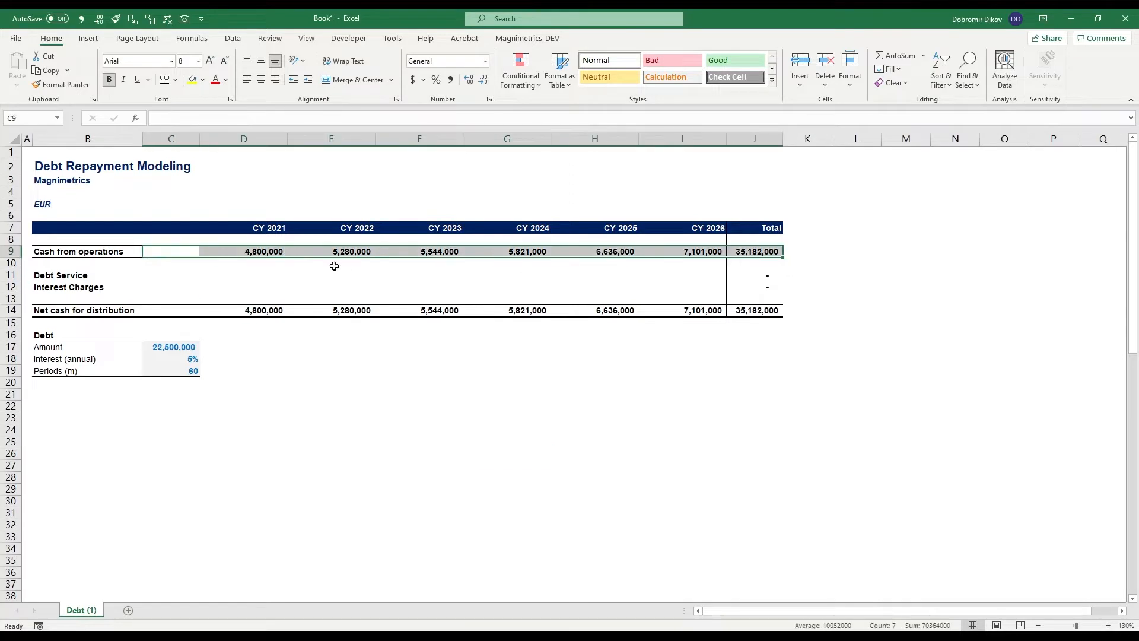
left_click(354, 251)
left_click(92, 249)
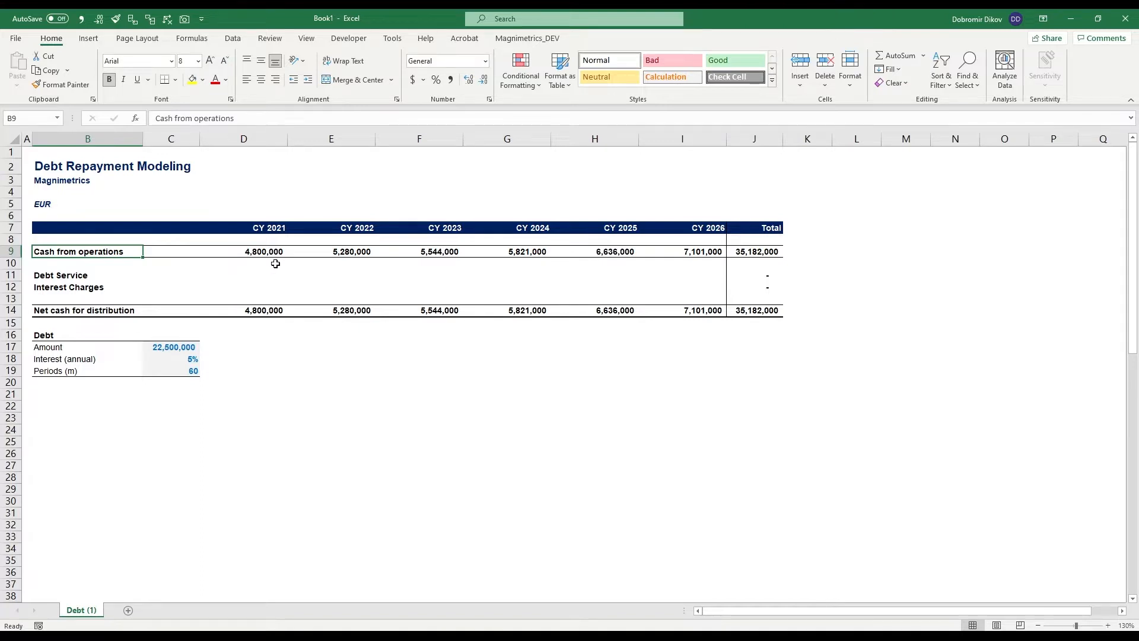
left_click_drag(276, 311, 683, 308)
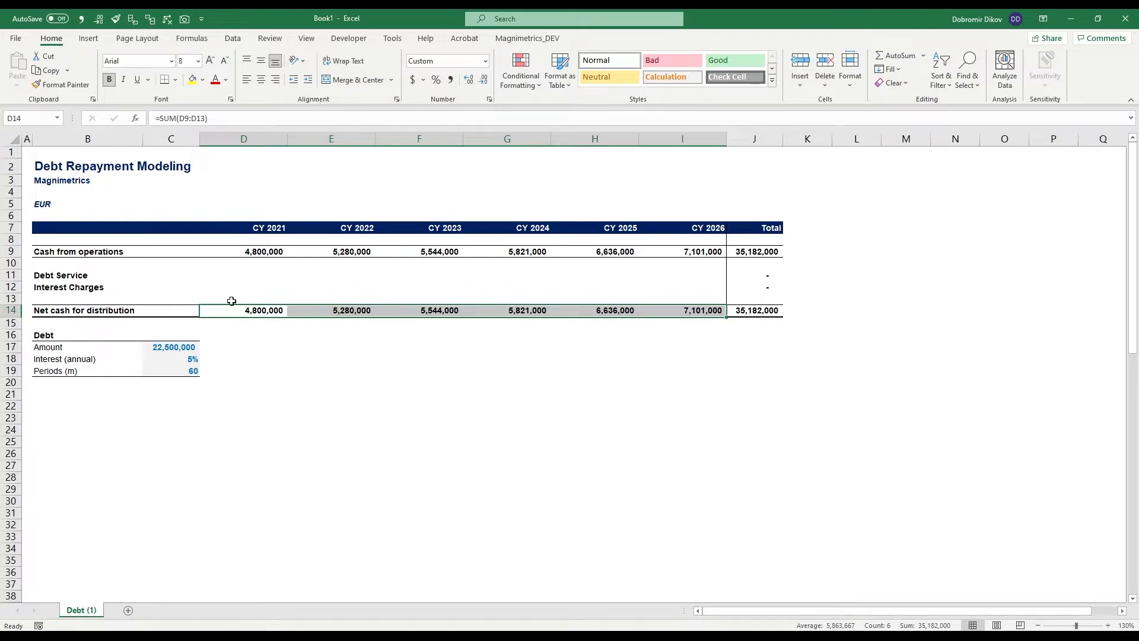
left_click(173, 348)
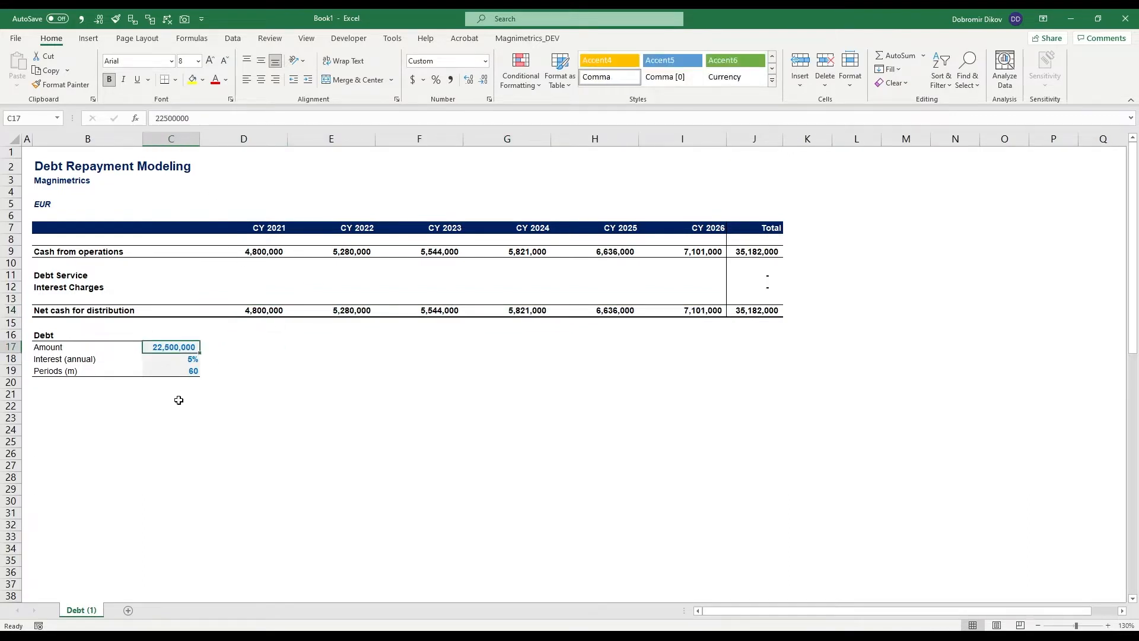
left_click(166, 360)
left_click(166, 372)
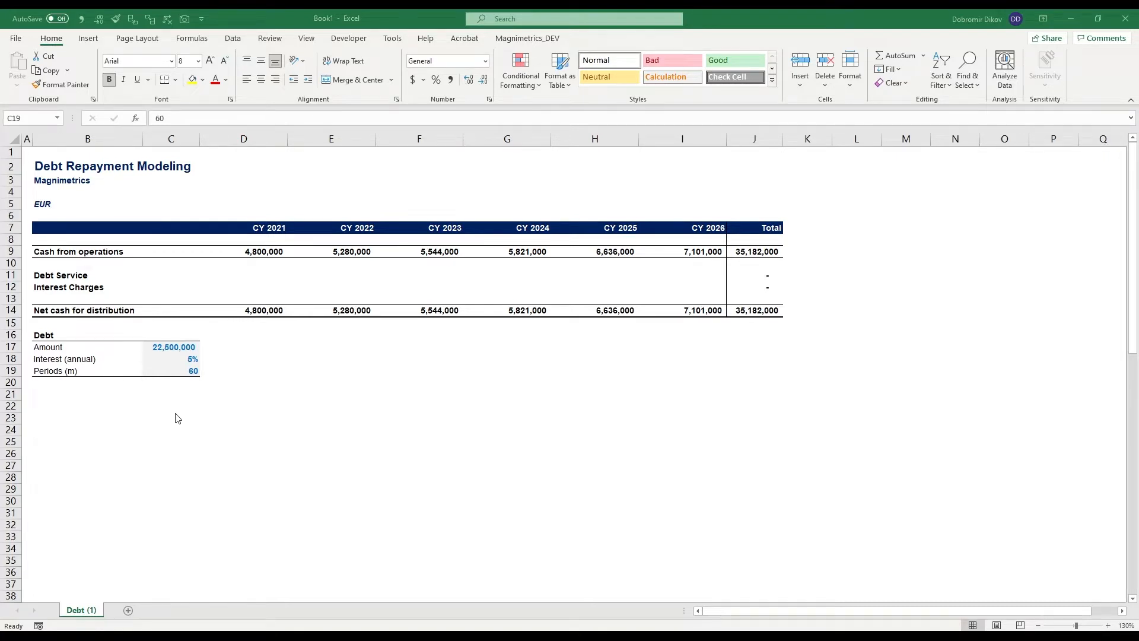
- Enter the heading "Amortization Schedule" in B21 and the first payment date 9/25/2021 in B22
type("Amortization")
type(" Schedule")
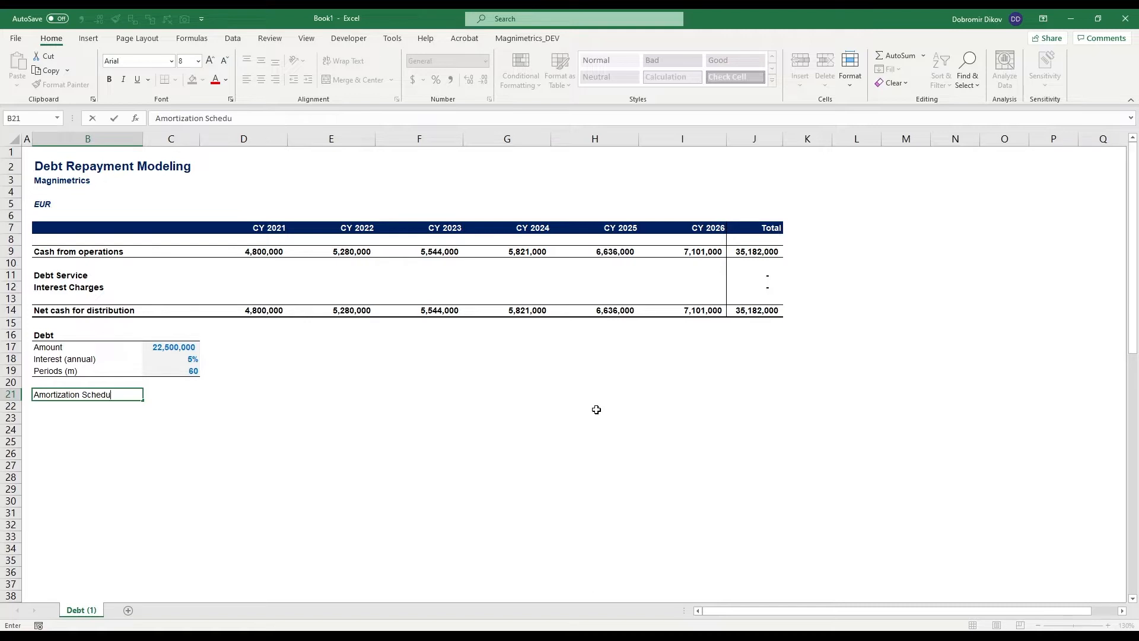
key("Tab")
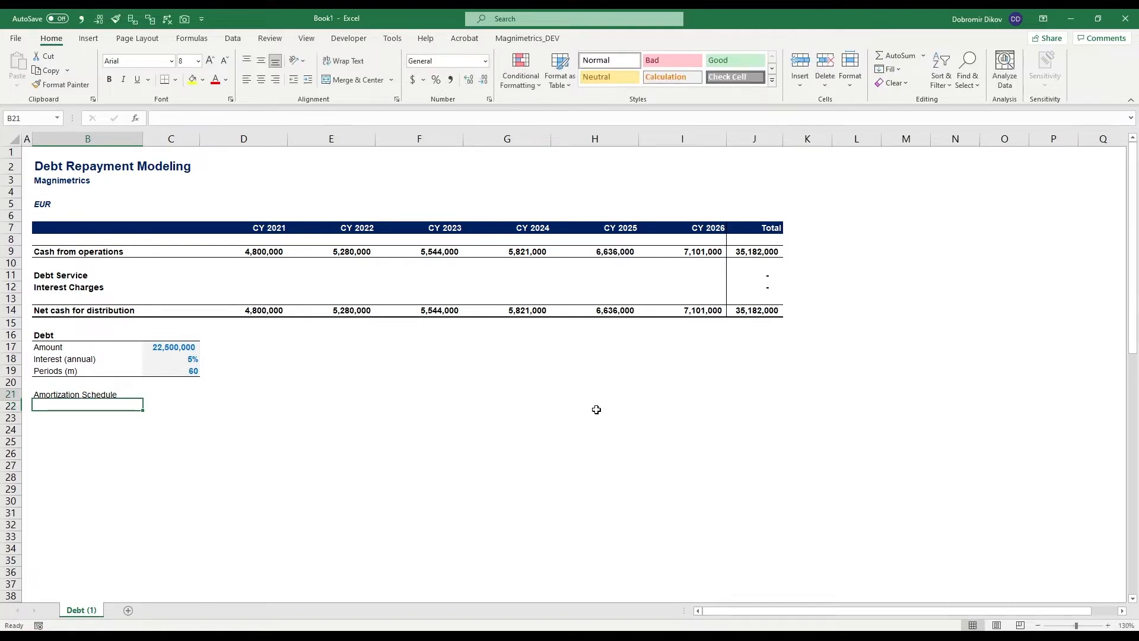
key("Return")
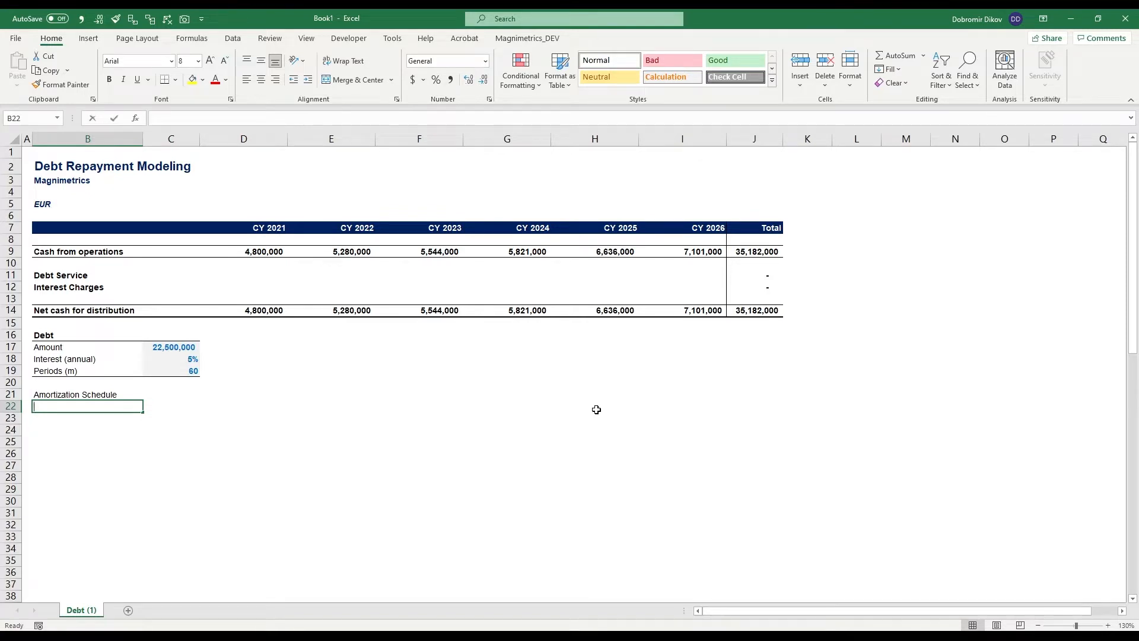
type("9/25/")
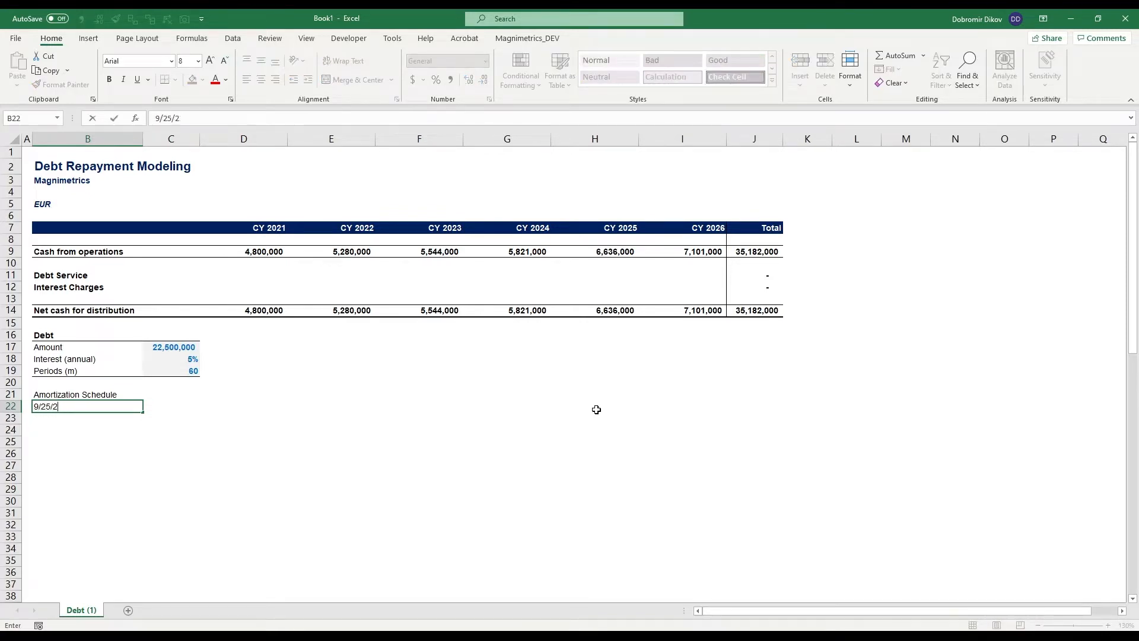
type("2021")
key("Return")
- Add a "Year" header in C21 and extract the year from the date in B22 with a YEAR formula in C22
key("Up")
key("Up")
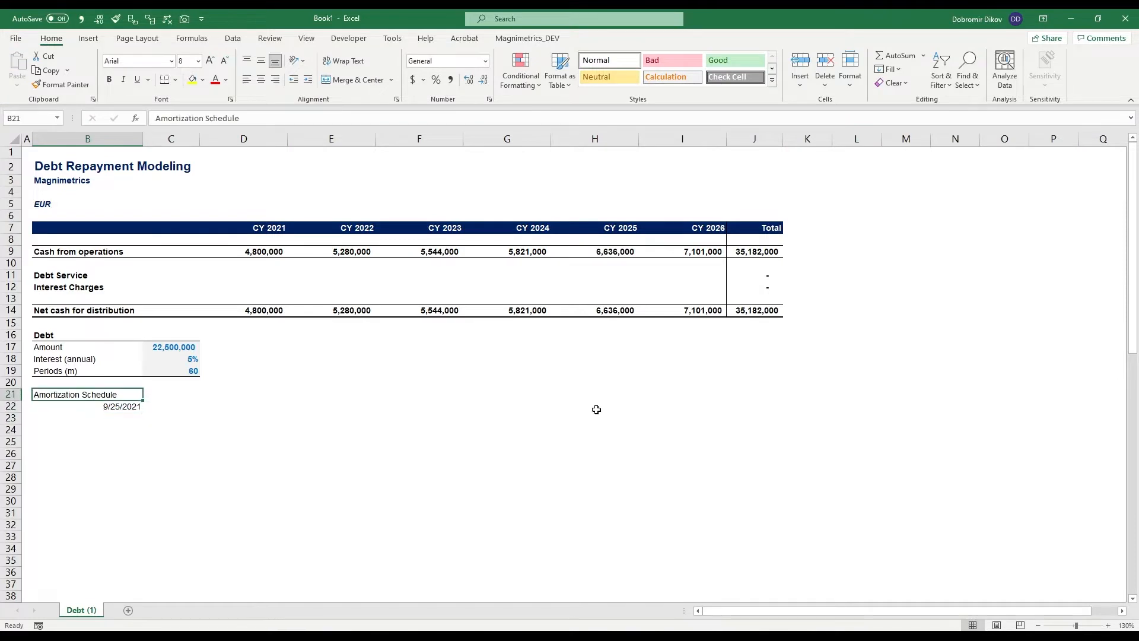
key("Right")
type("Year")
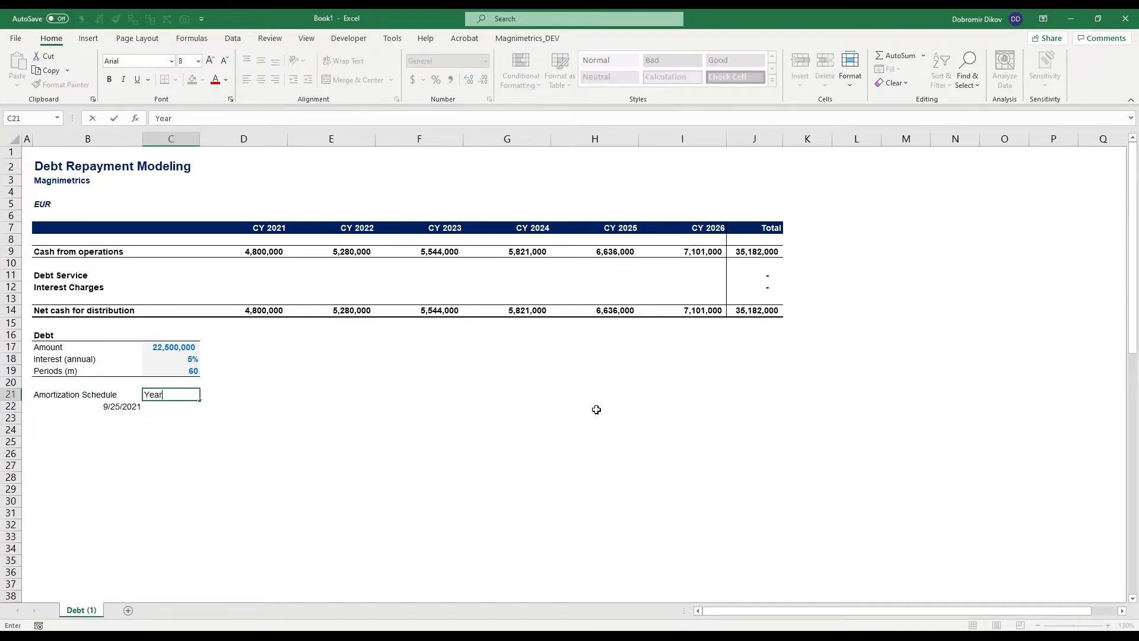
key("Return")
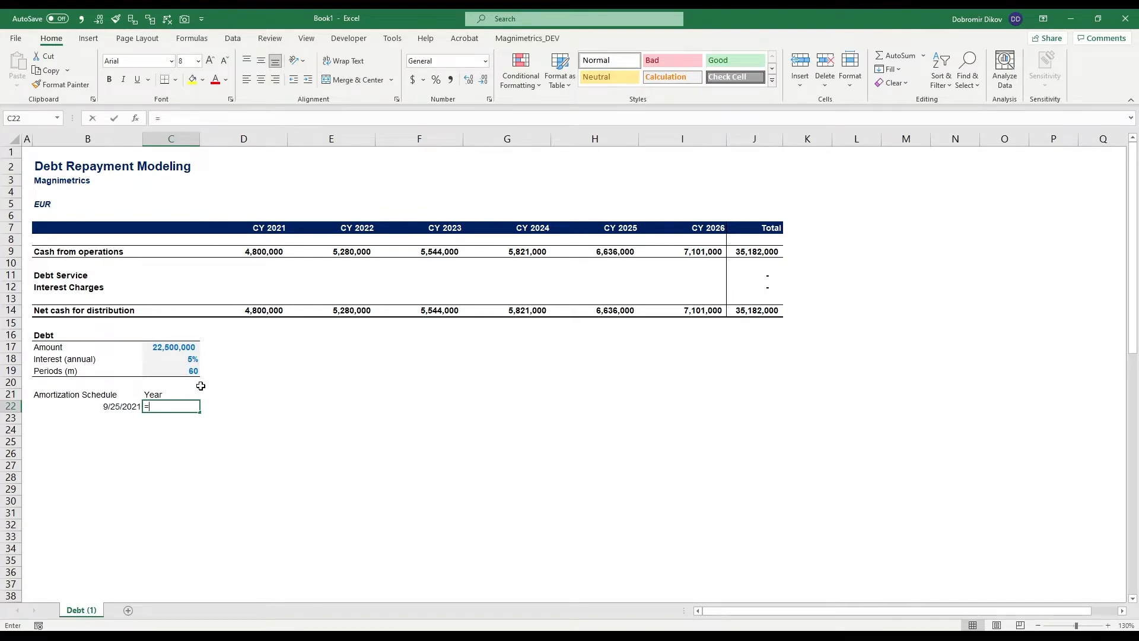
type("=YEAR(")
key("Left")
key("ctrl+Return")
- Add a "Period" header in D21 and enter 1 as the first period in D22
key("Right")
key("Up")
type("Period")
key("Return")
type("1")
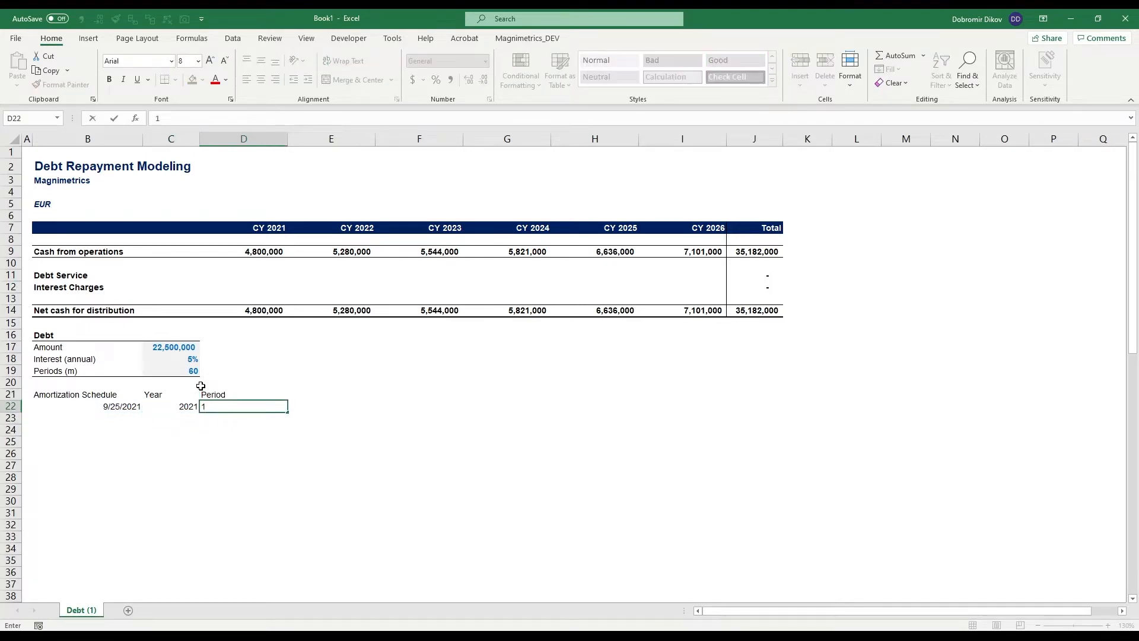
- Right-align the Year and Period headers in C21:D21
key("Up")
key("Left")
key("shift+Right")
key("alt+h")
key("a")
key("r")
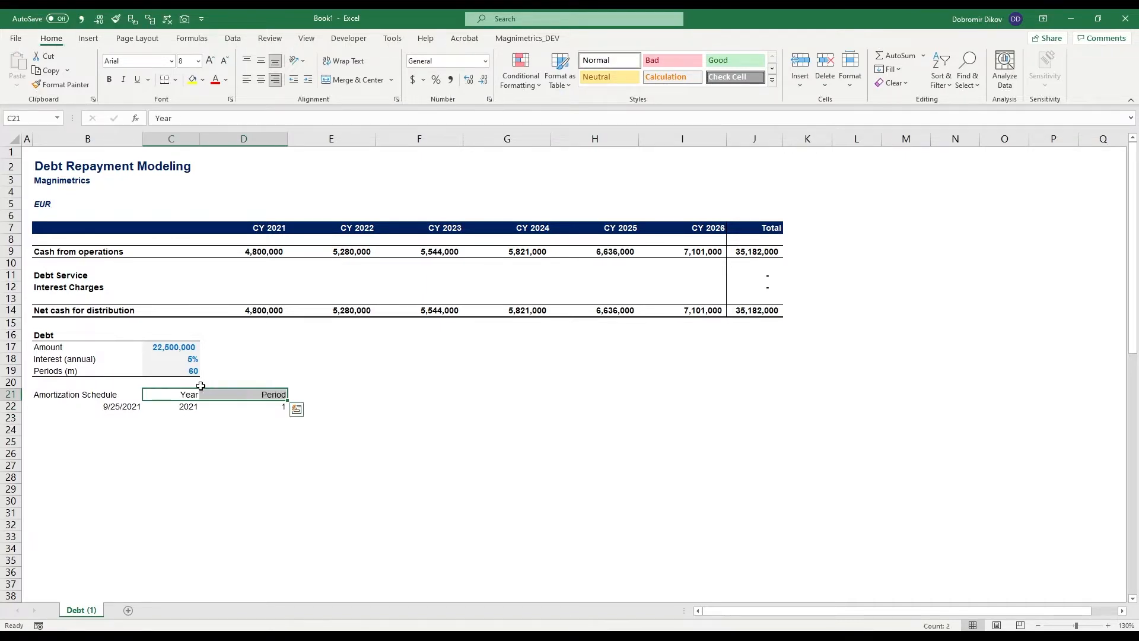
- Add a "Beginning Balance" header in E21
key("Right")
key("Right")
key("Right")
key("Left")
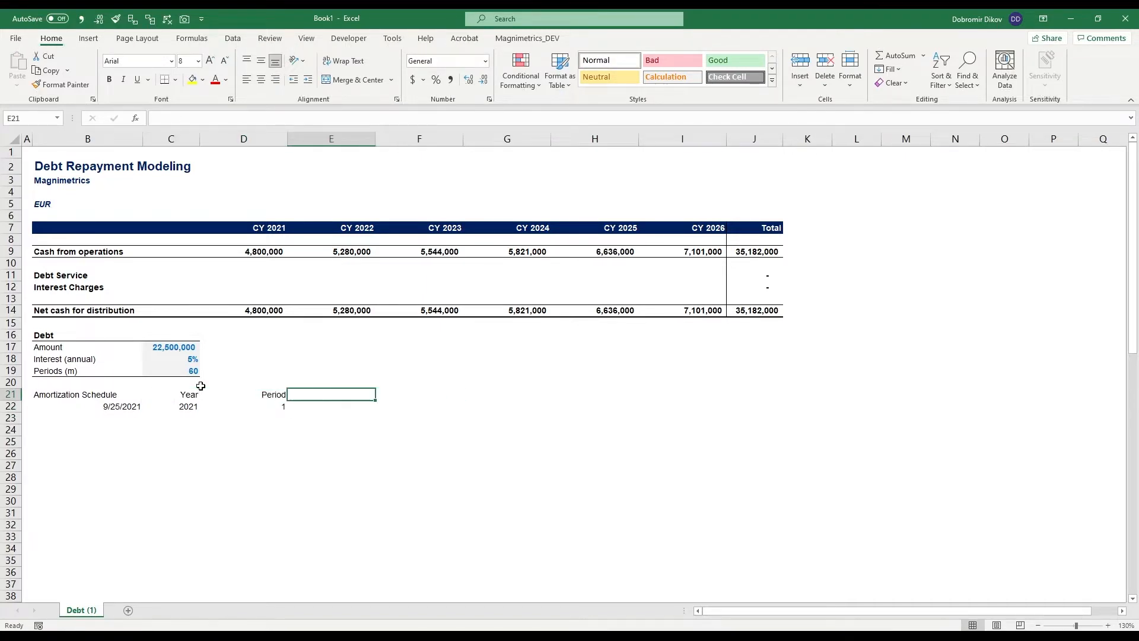
type("Beginning Balance")
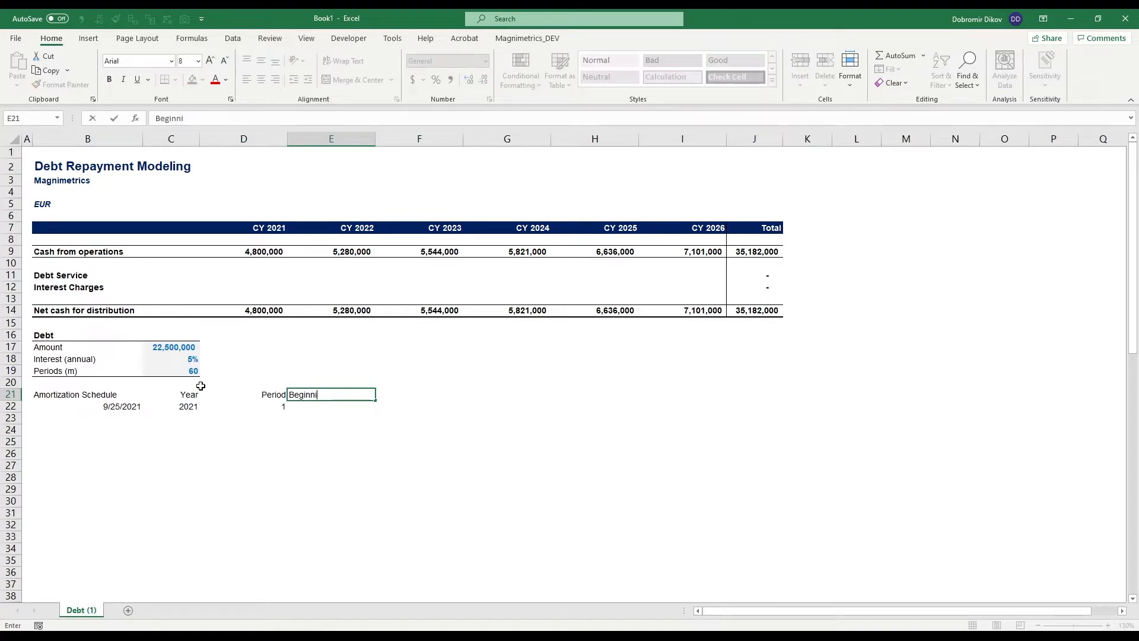
key("Return")
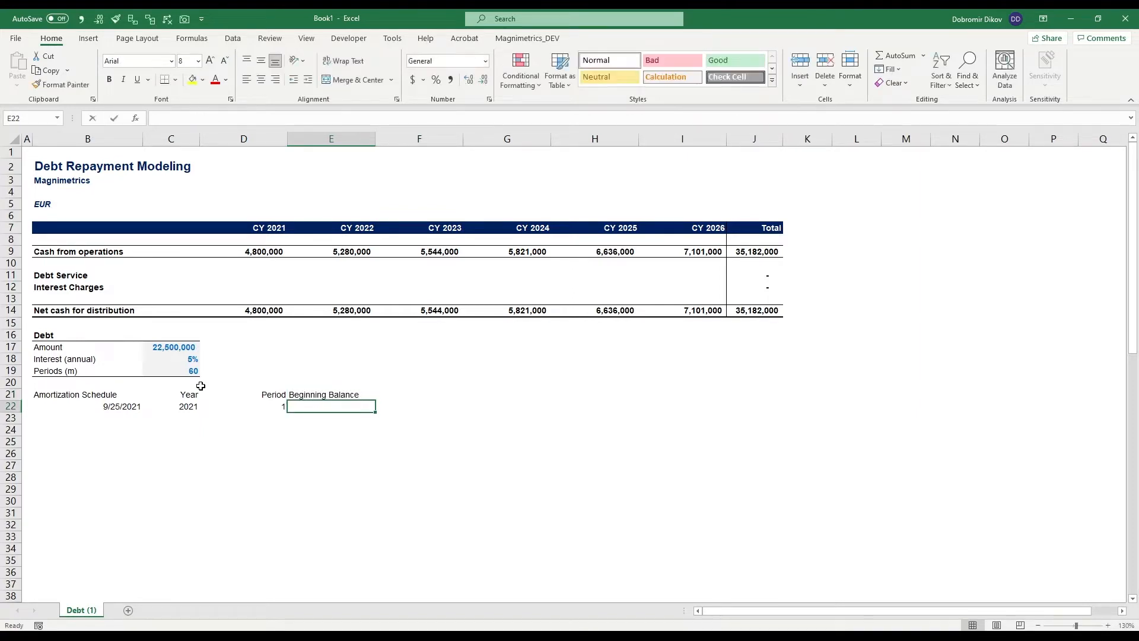
- Link the first beginning balance in E22 to the debt amount in C17
type("=")
key("Up")
key("Up")
key("Up")
key("Up")
key("Up")
key("Left")
key("Left")
key("Return")
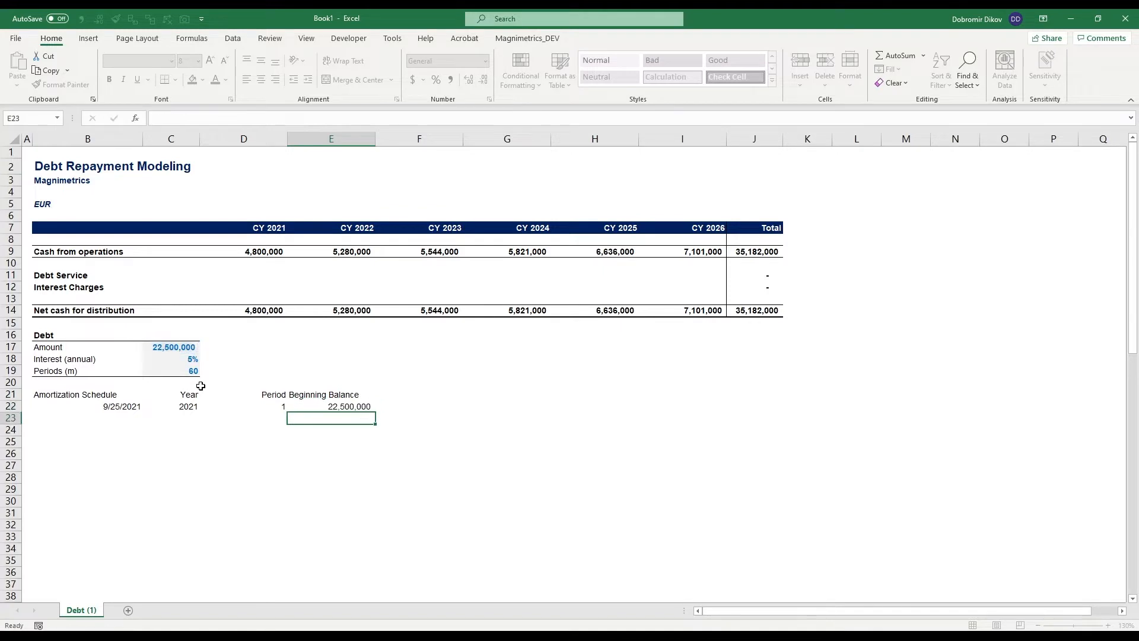
- Add the headers "Payment", "Principal", "Interest" and "Ending Balance" in F21:I21
key("Up")
key("Up")
key("Right")
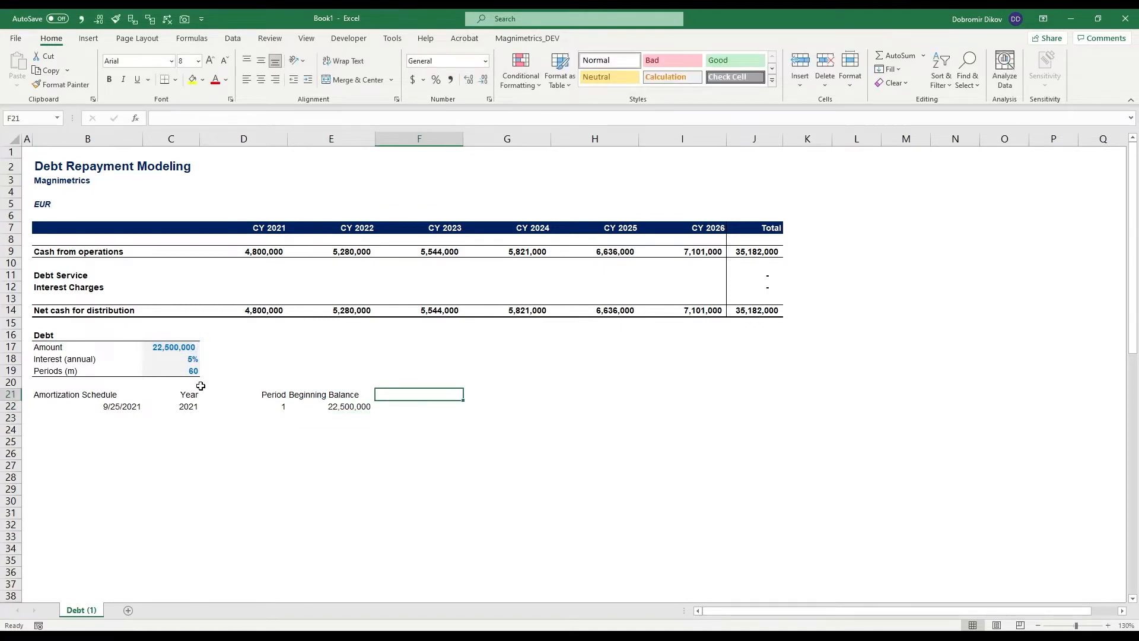
type("Payment")
key("Tab")
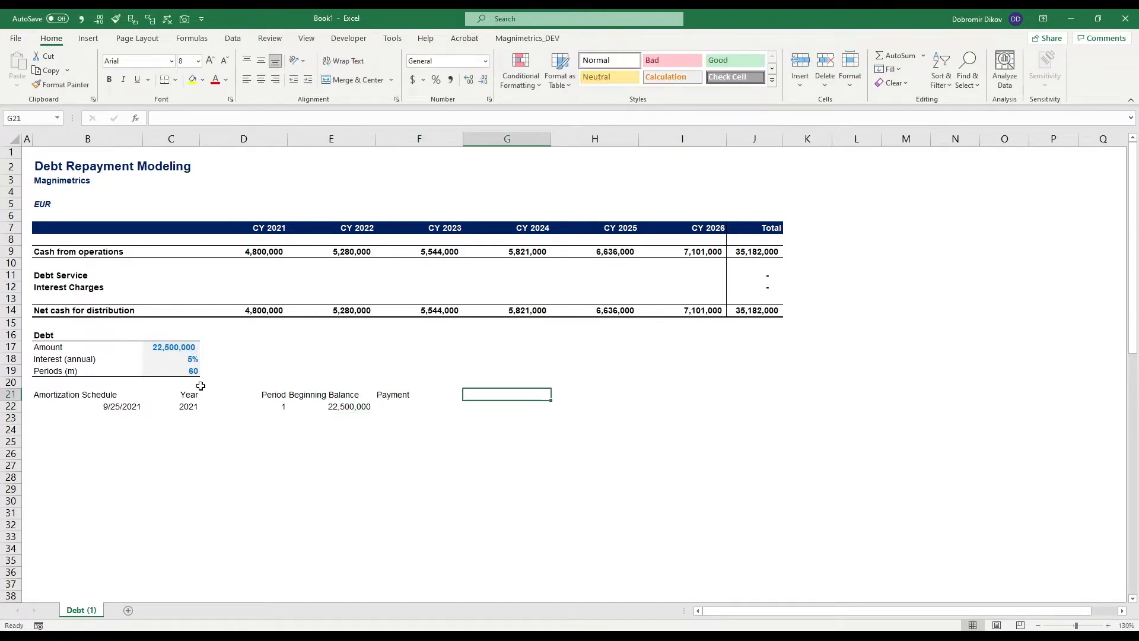
type("Principal")
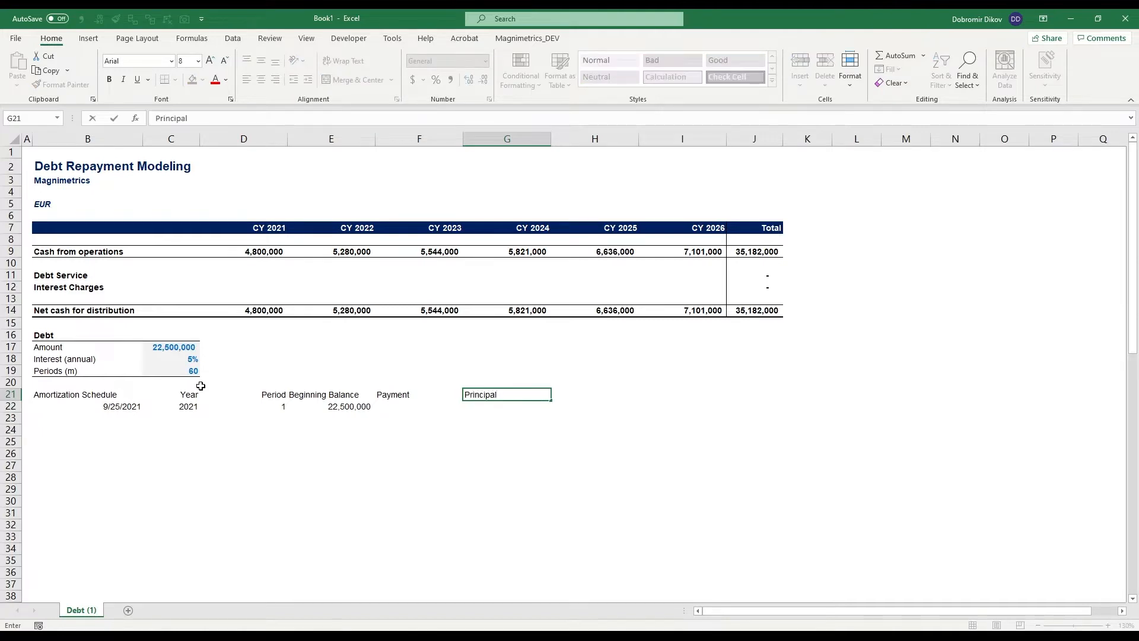
key("Tab")
type("Interest")
key("Tab")
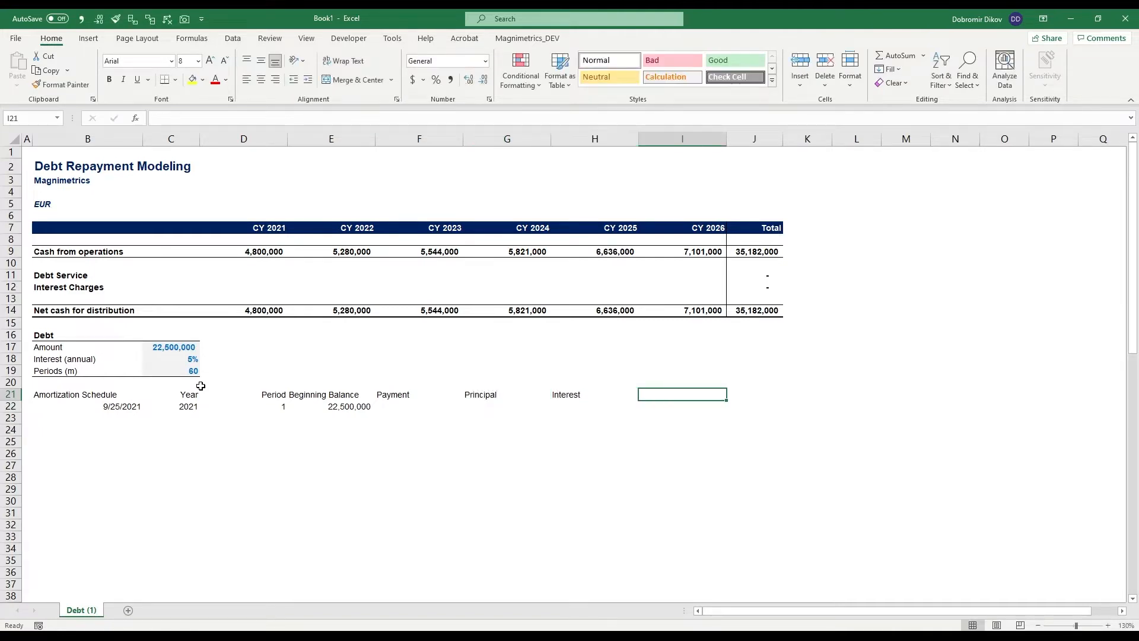
type("Ending ")
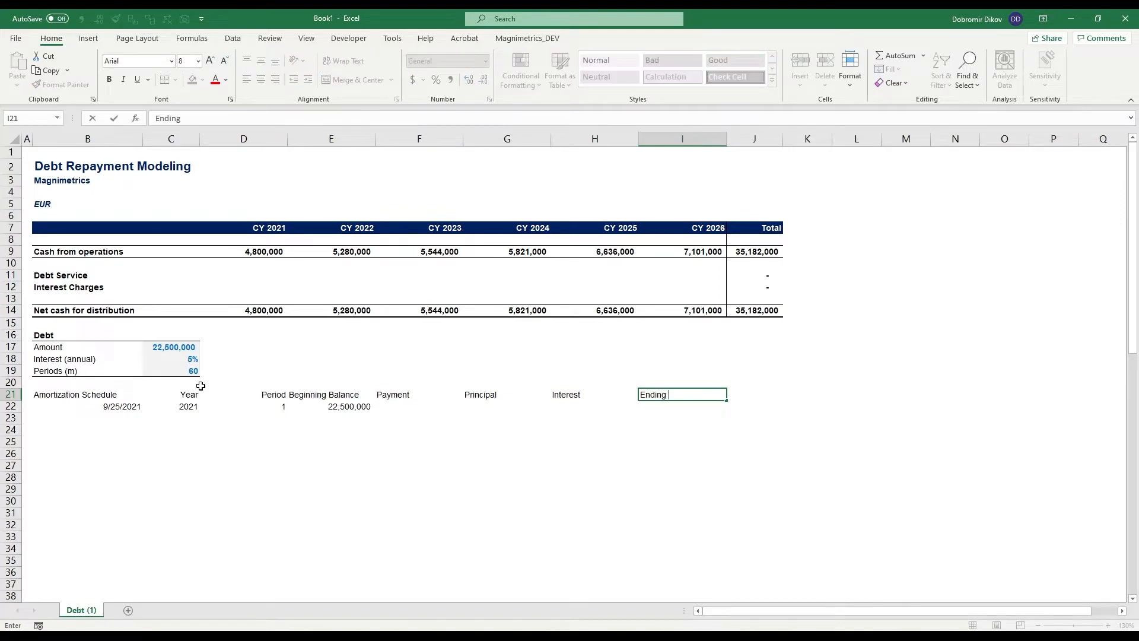
type("Balance")
key("Return")
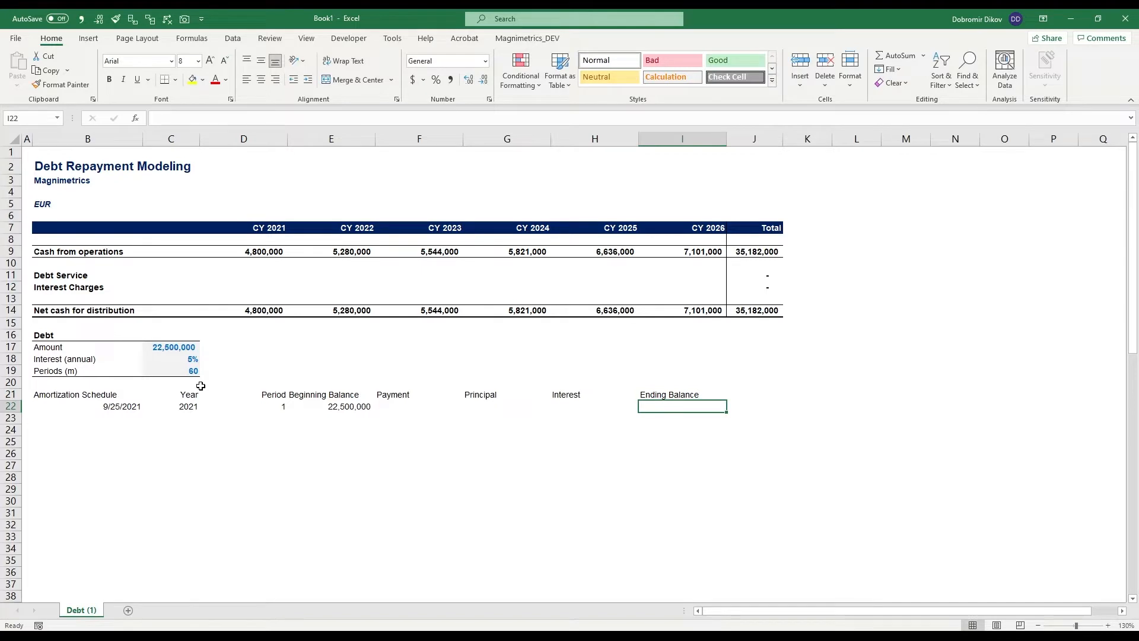
- Calculate the ending balance in I22 as the beginning balance in E22 plus the principal in G22
type("=")
key("Left")
key("Left")
key("Left")
key("Left")
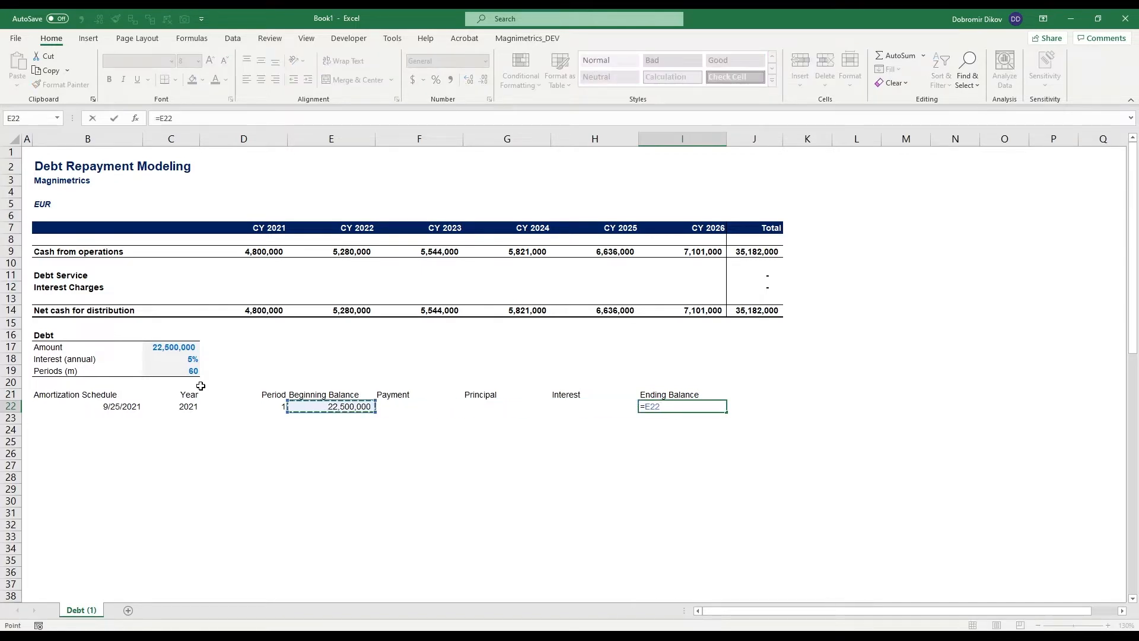
type("+")
key("Left")
key("Left")
key("Left")
key("Right")
key("Return")
- Right-align the headers from Beginning Balance to Ending Balance in E21:I21
key("Up")
key("Left")
key("Right")
key("Up")
key("shift+Left")
key("shift+Left")
key("shift+Left")
key("shift+Left")
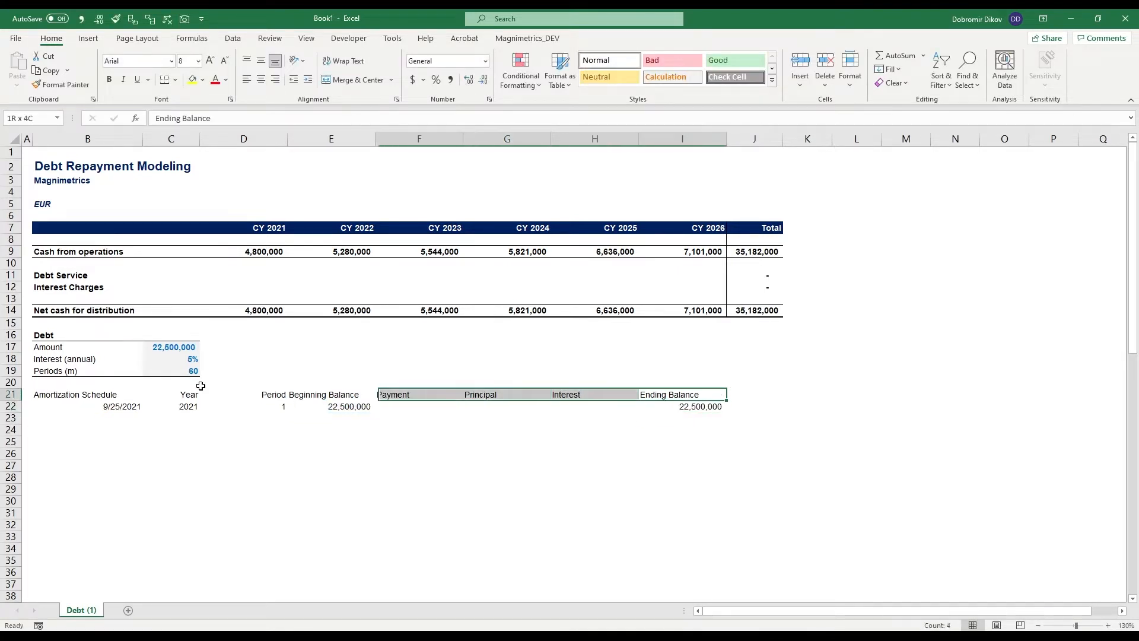
key("alt+h")
key("a")
key("r")
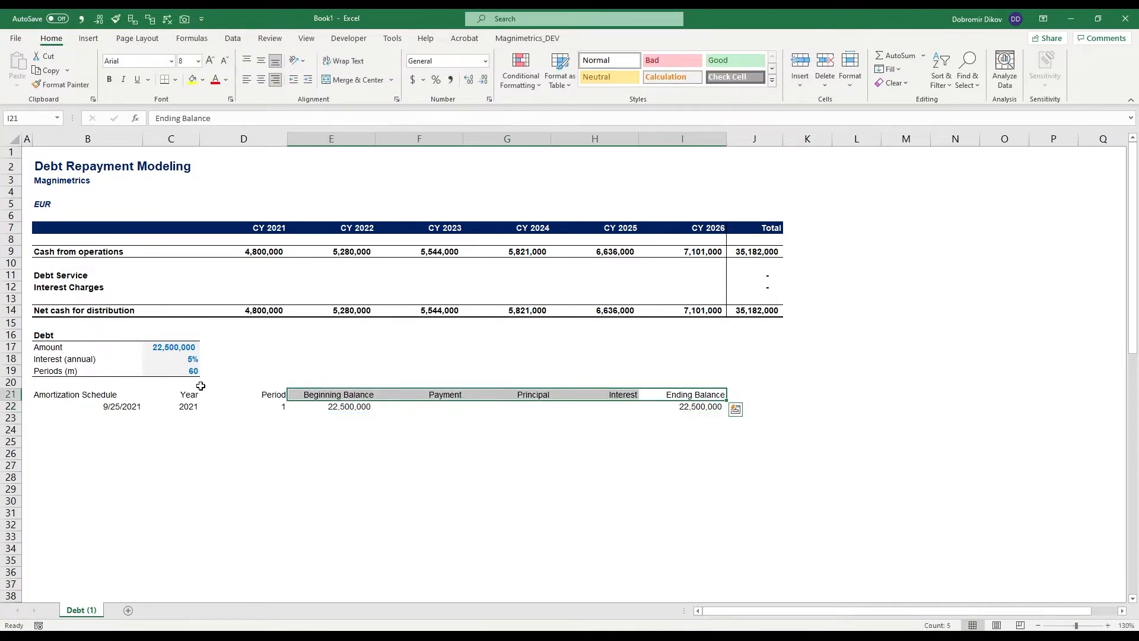
- Make the schedule's header row B21:I21 bold and add a bottom border beneath it
key("ctrl+Left")
key("ctrl+shift+Right")
key("ctrl+b")
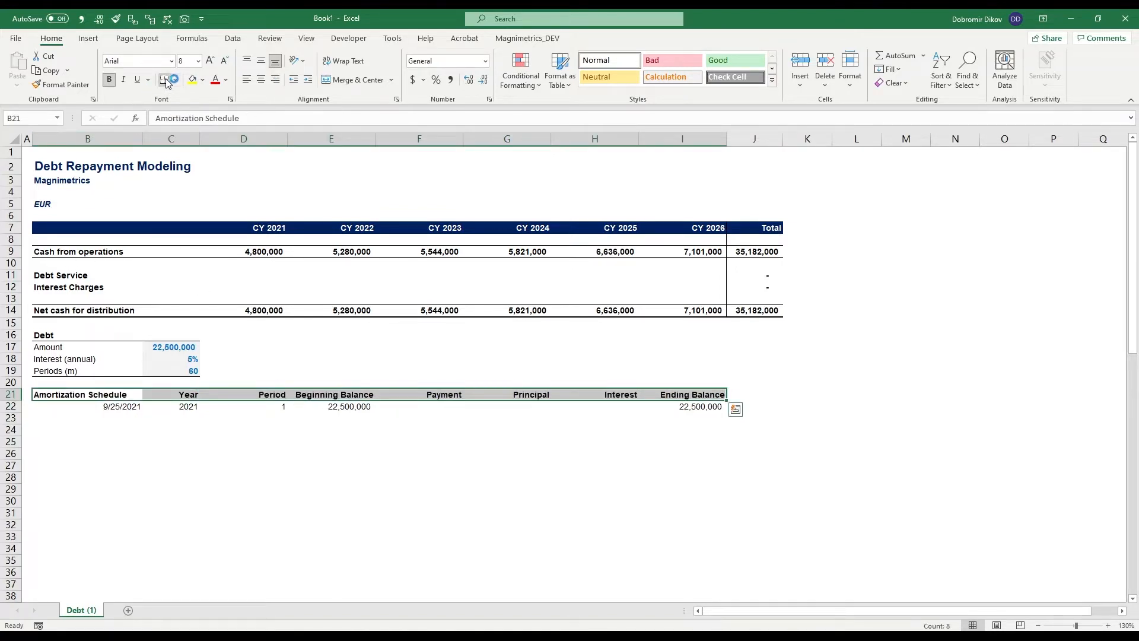
left_click(647, 552)
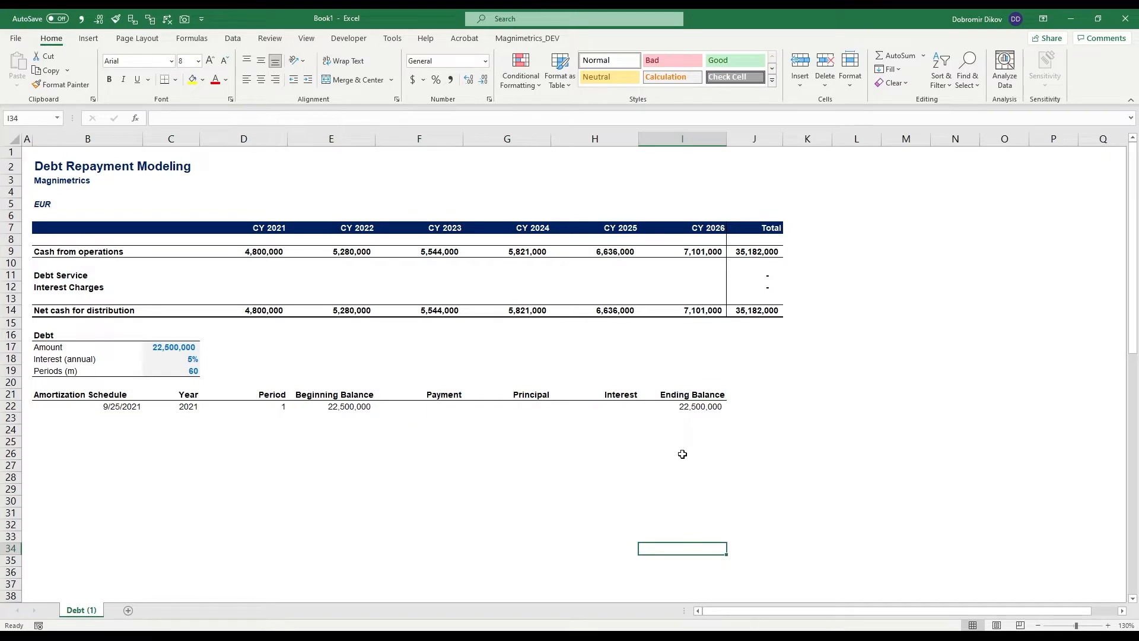
- Calculate the loan payment in F22 with PMT, using rate $C$18/12, periods $C$19 and present value $C$17
left_click_drag(437, 407, 615, 407)
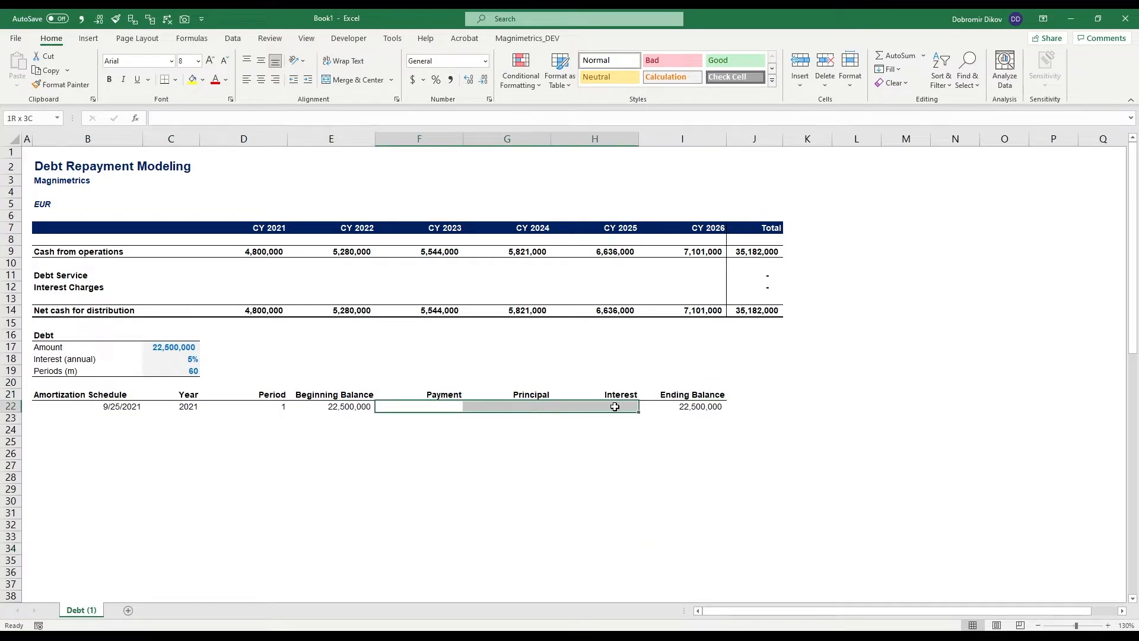
left_click(441, 407)
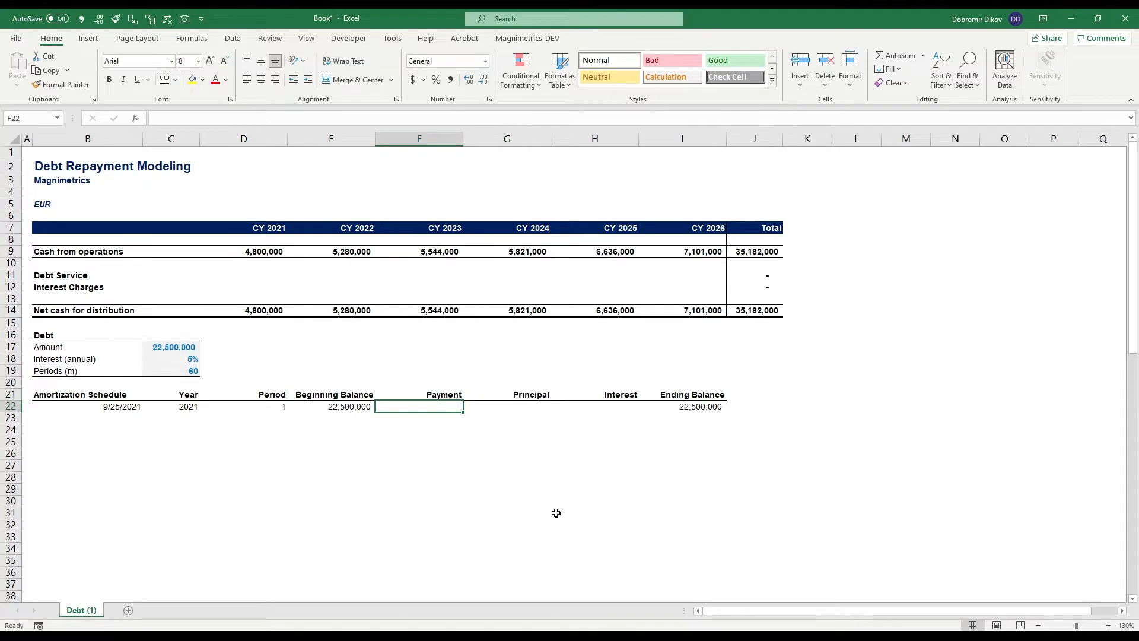
type("=pmt")
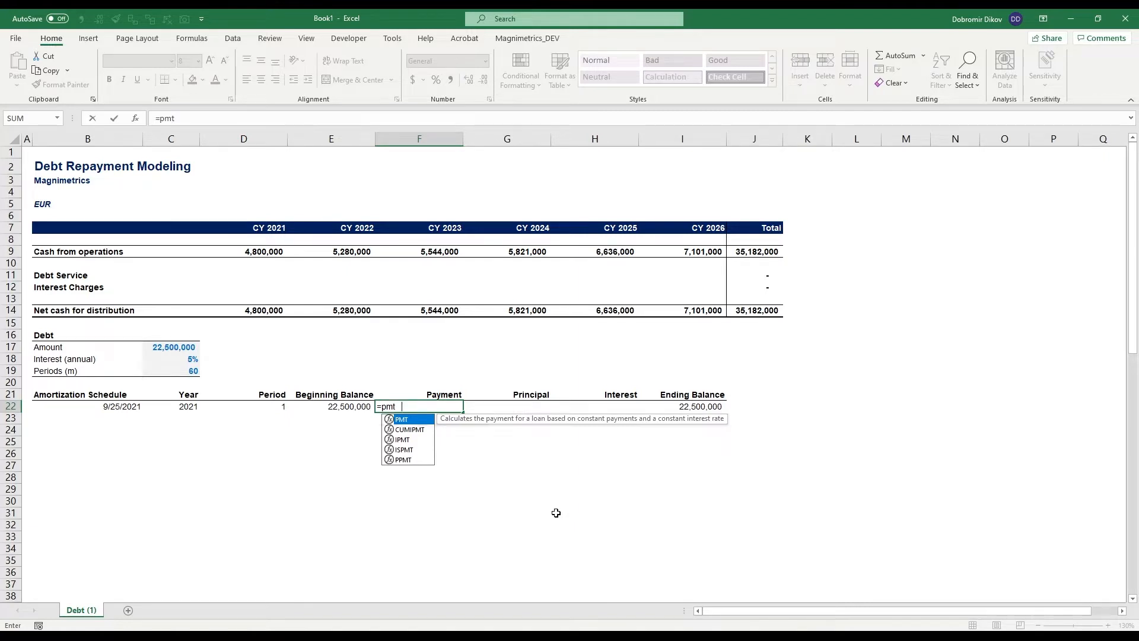
key("Tab")
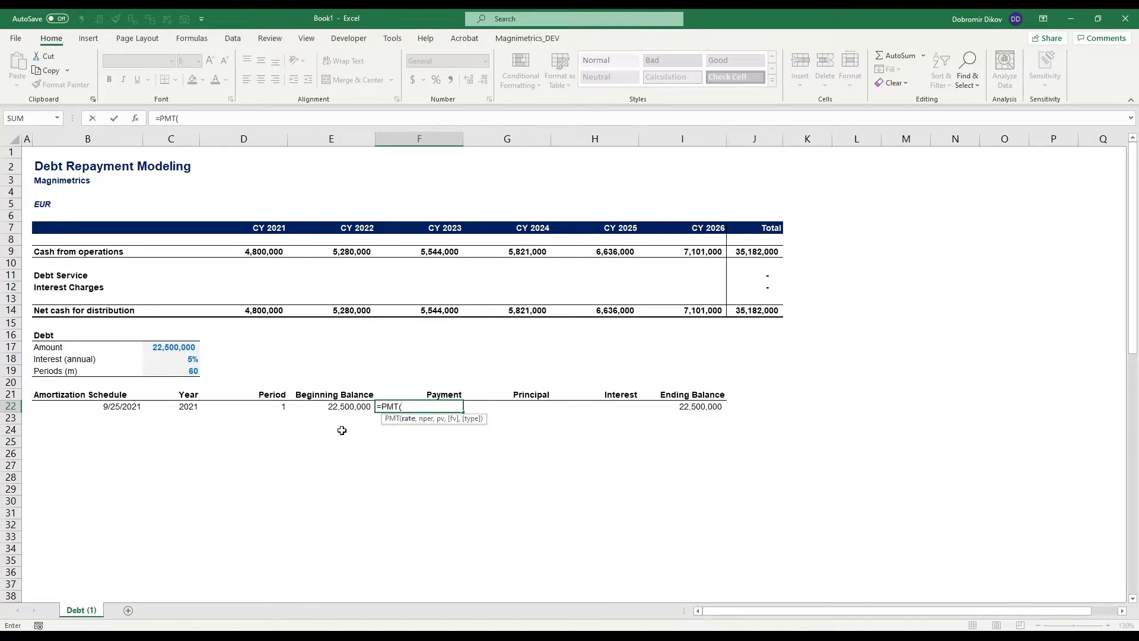
left_click(174, 360)
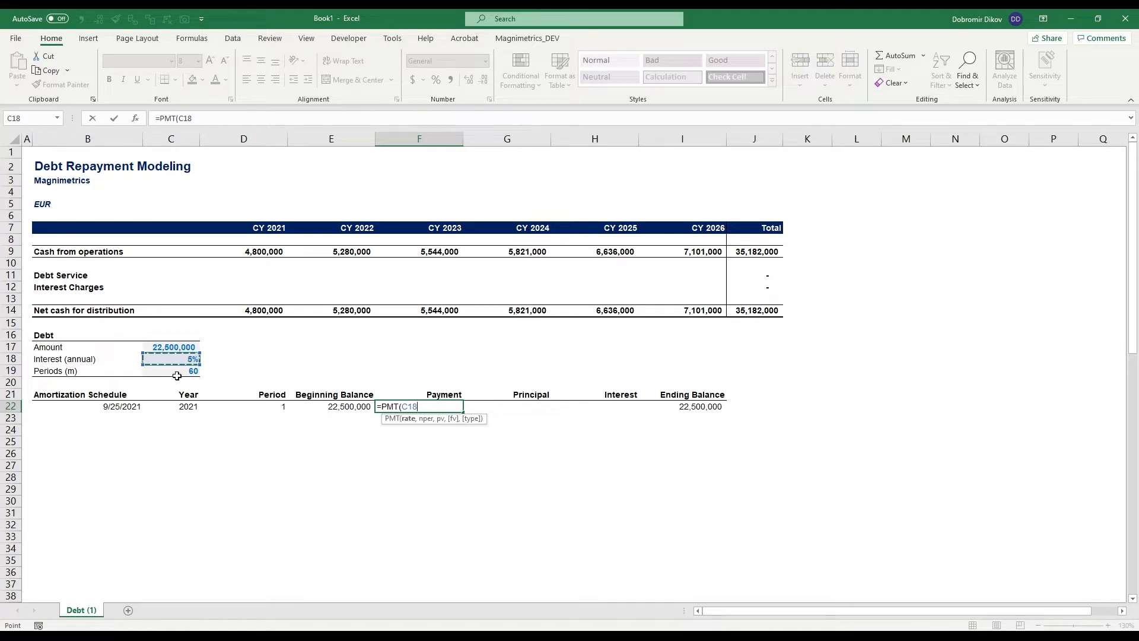
type(",")
key("BackSpace")
key("F4")
type("/12,")
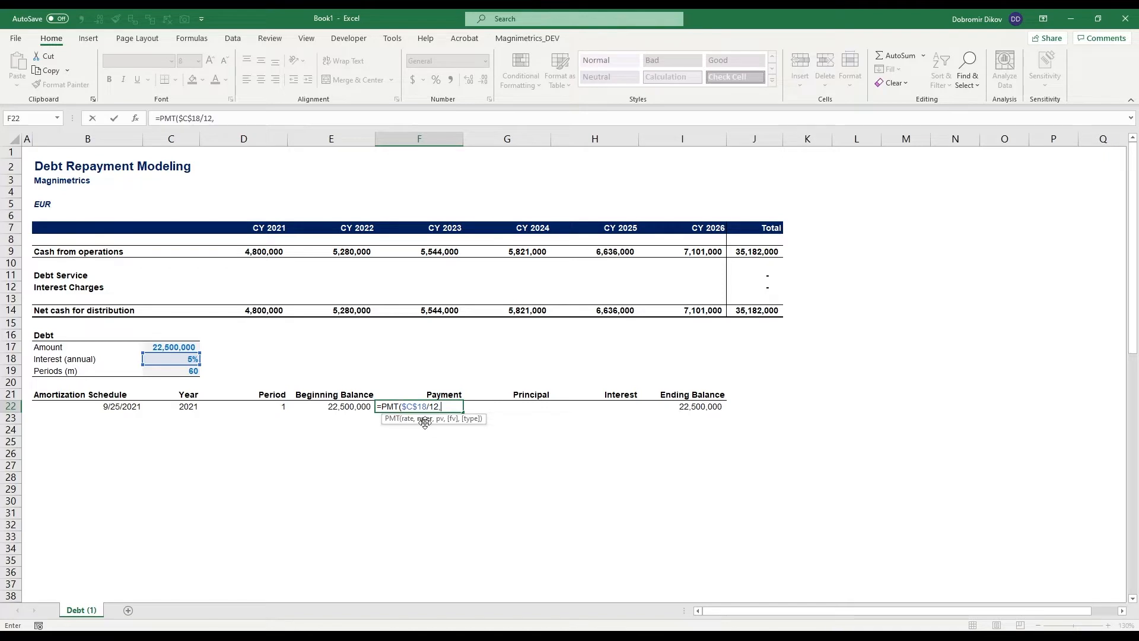
left_click(181, 372)
key("F4")
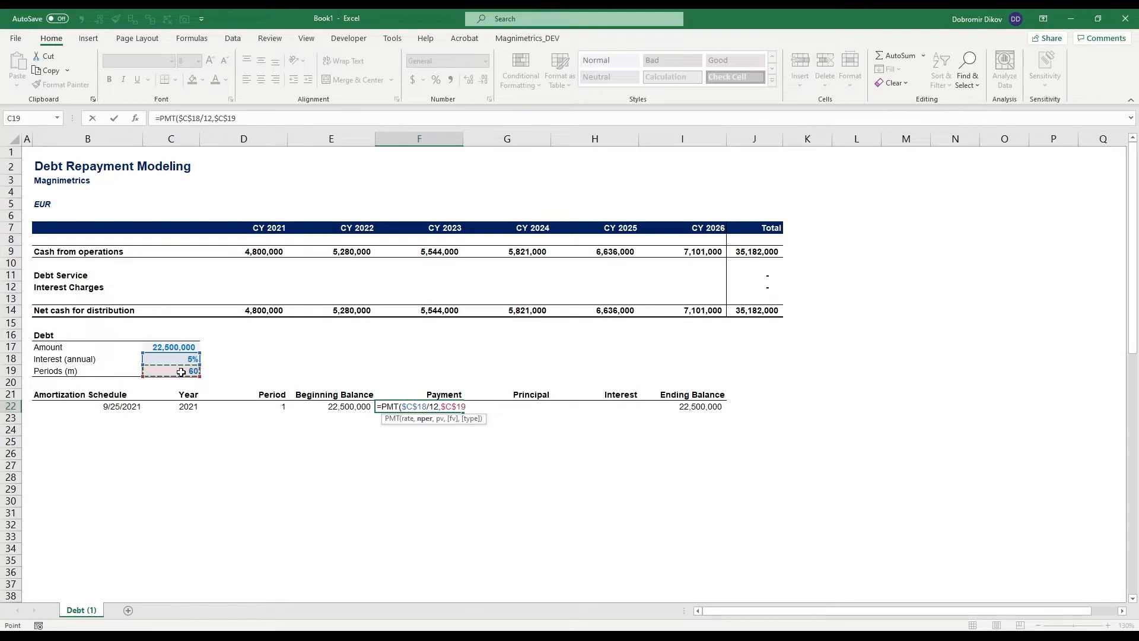
type(",")
left_click(188, 347)
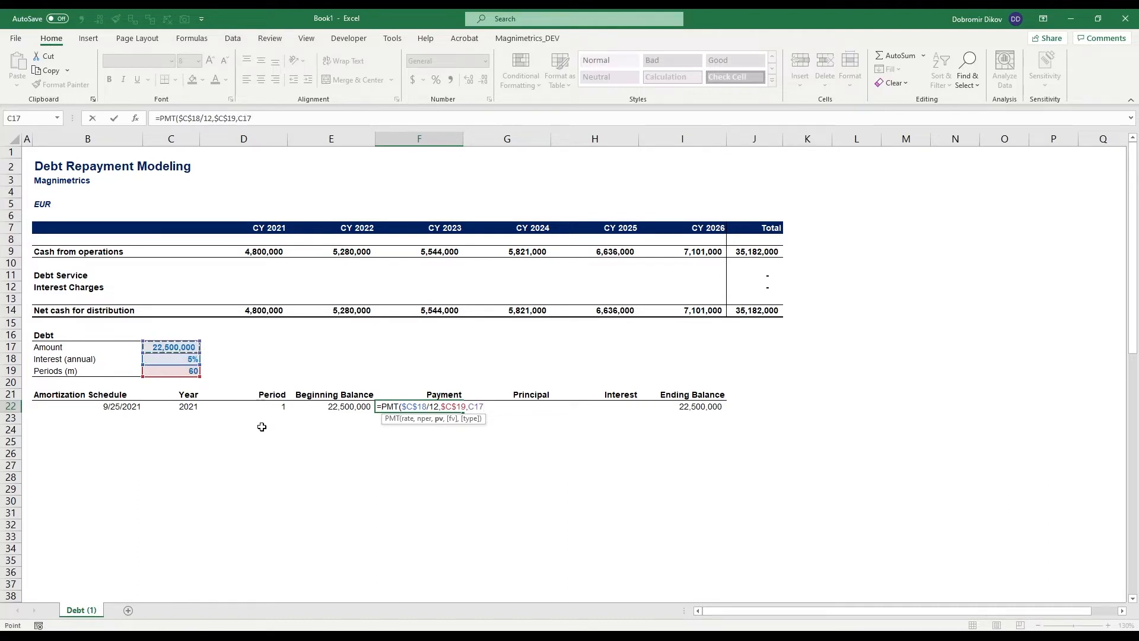
key("F4")
key("ctrl+Return")
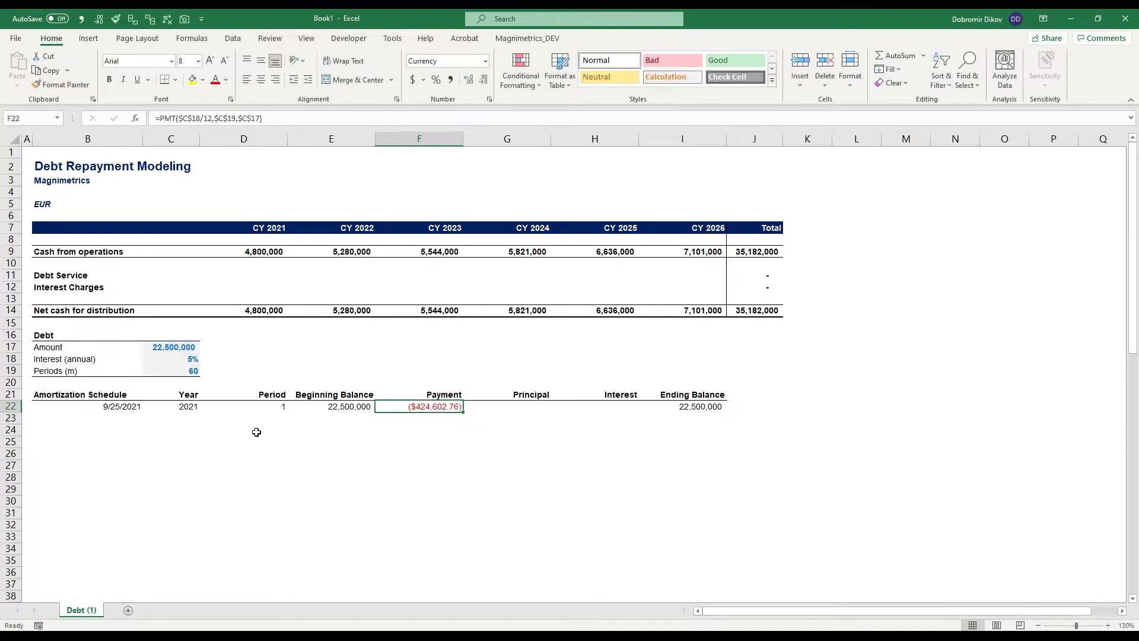
- Format the payment in F22 in comma style with no decimals
key("alt+1")
key("alt+2")
key("alt+2")
key("Left")
key("Right")
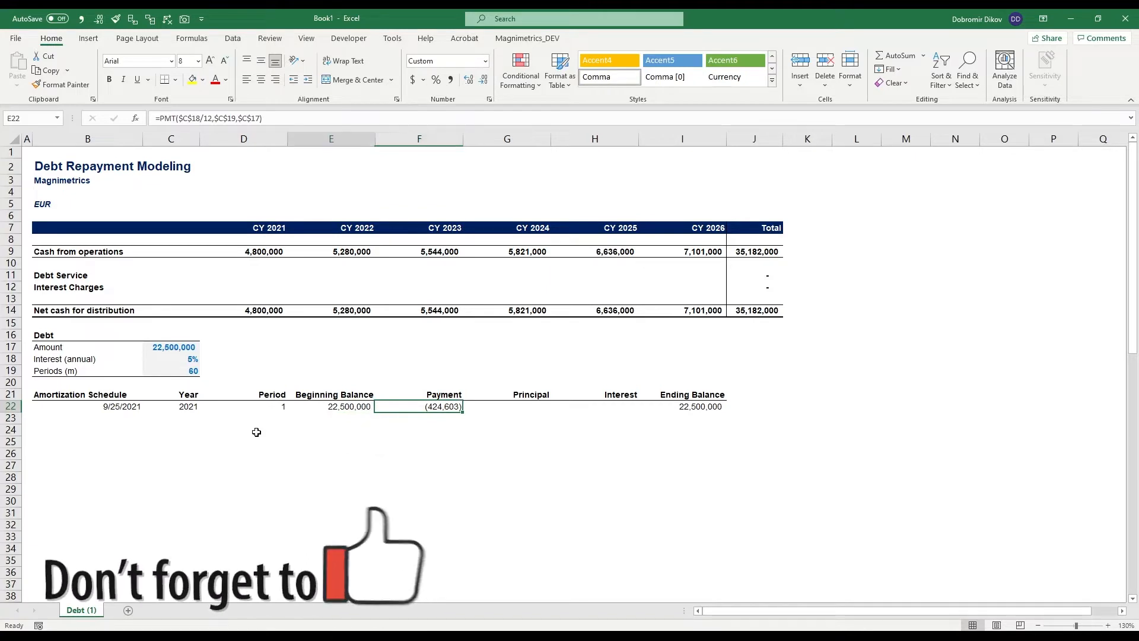
key("Left")
key("Left")
key("Up")
key("Up")
key("Up")
key("Right")
key("Right")
key("Right")
key("Down")
key("Down")
key("Down")
key("Left")
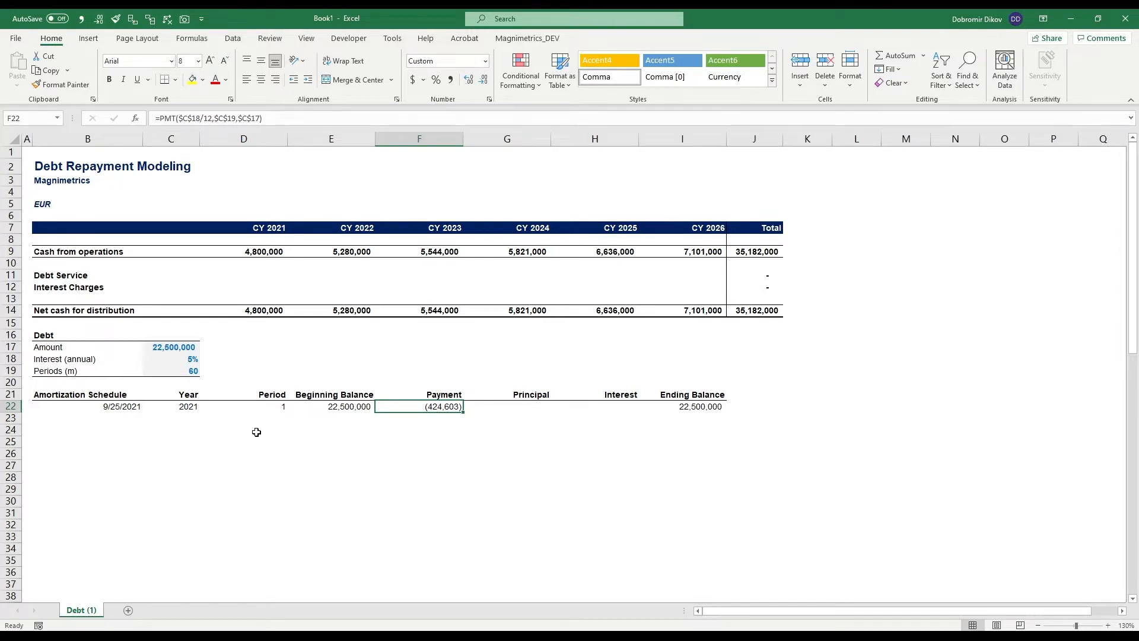
key("Right")
key("Right")
key("Left")
key("Right")
key("Left")
key("Right")
key("Left")
key("Right")
key("Left")
key("Left")
key("Left")
key("Left")
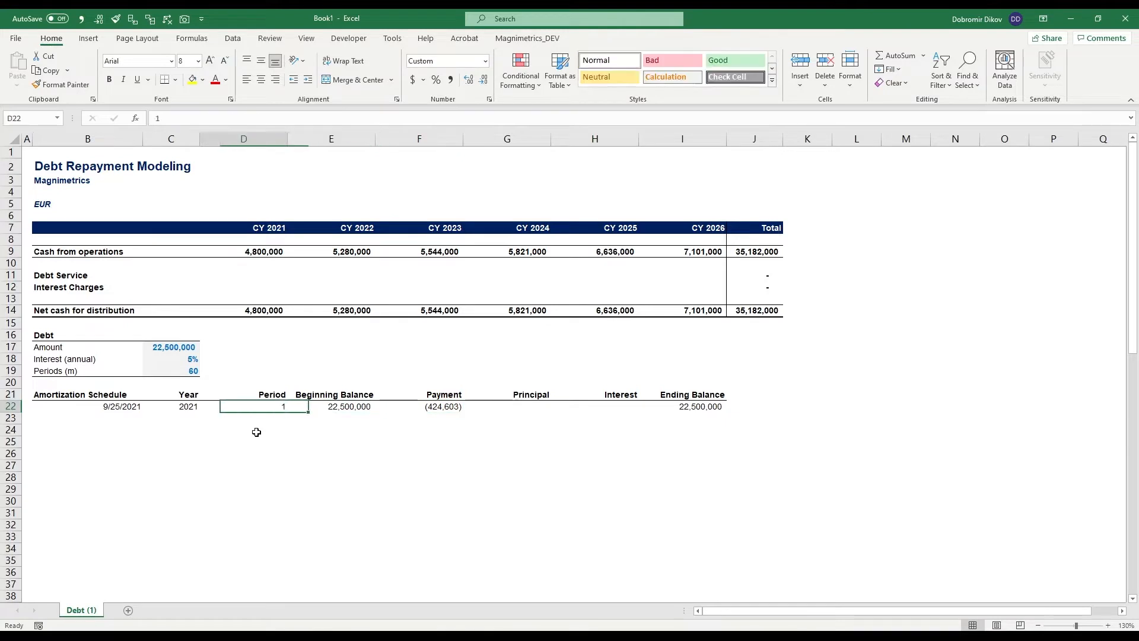
- Enter an EOMONTH formula in B23 that returns the month end one month after the date in B22
key("Left")
key("Left")
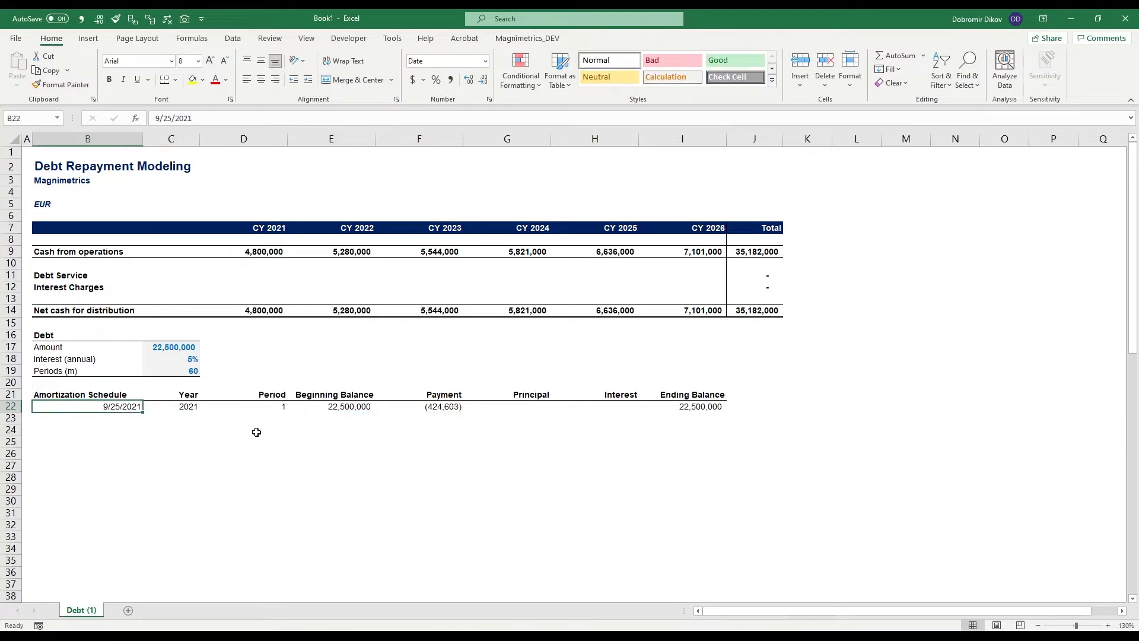
key("Down")
type("=eo")
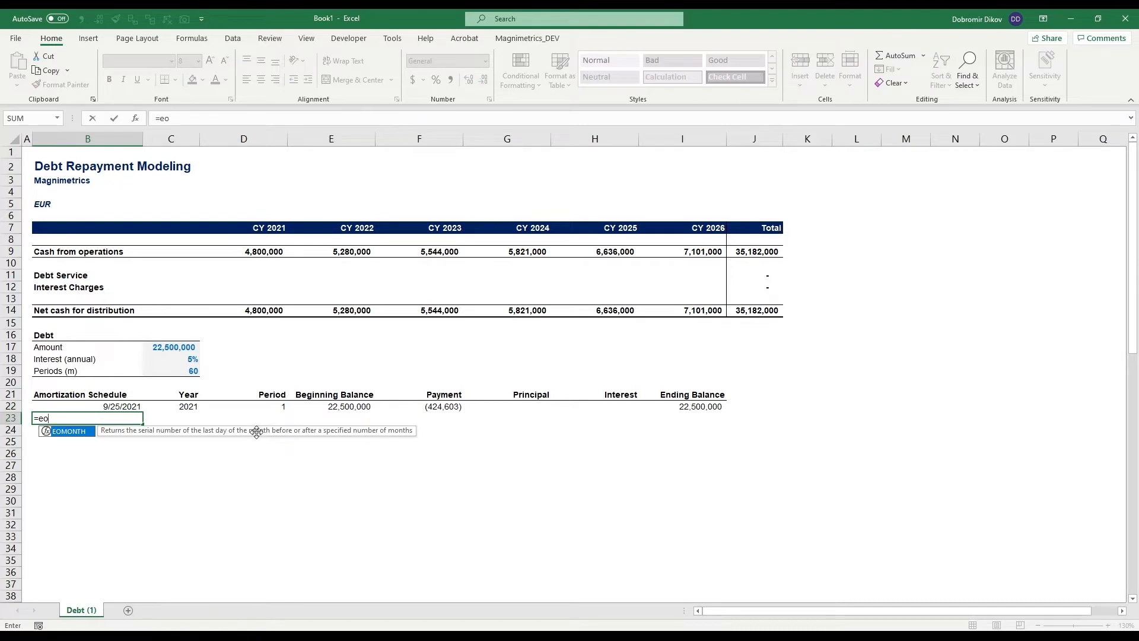
key("Tab")
key("Up")
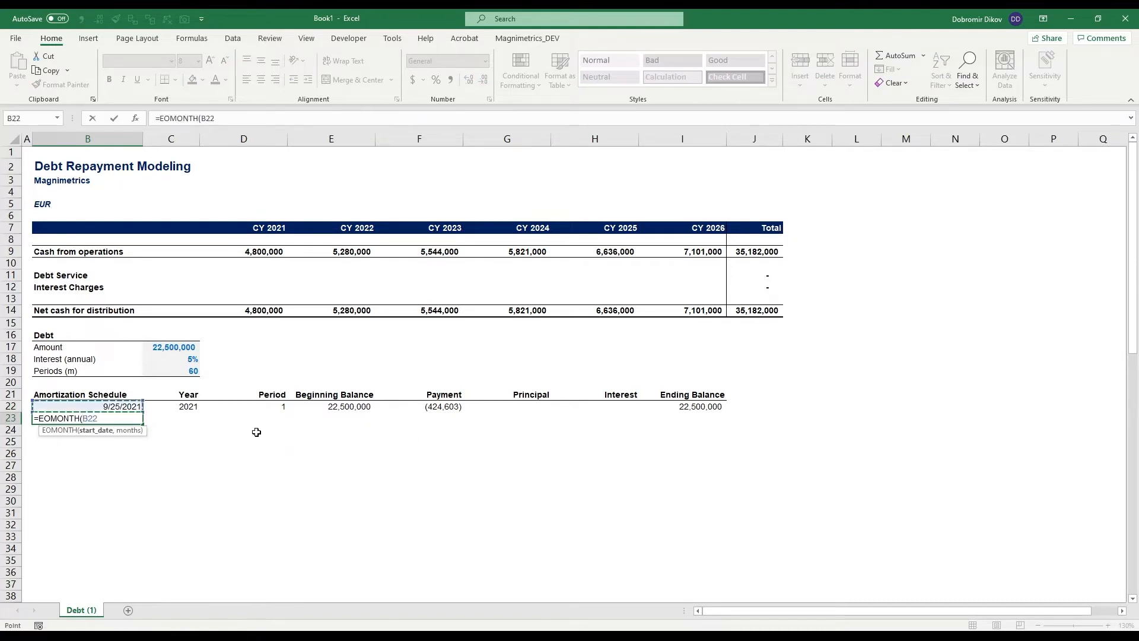
type(",1)")
key("Return")
- Copy the date formatting of B22 to B23
key("Up")
key("Up")
key("alt+3")
key("Down")
key("Return")
key("Up")
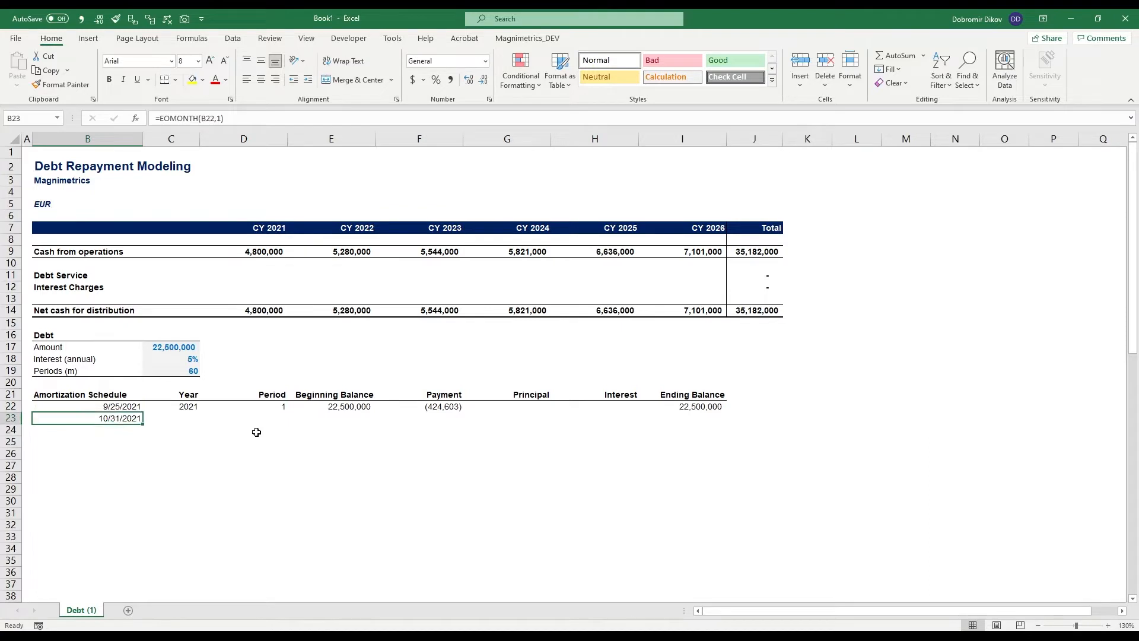
- Fill the year formula from C22 down to C23
key("Right")
key("shift+Up")
key("ctrl+d")
- Calculate the second period number in D23 as the period in D22 plus 1
key("Right")
key("Right")
key("Left")
key("Down")
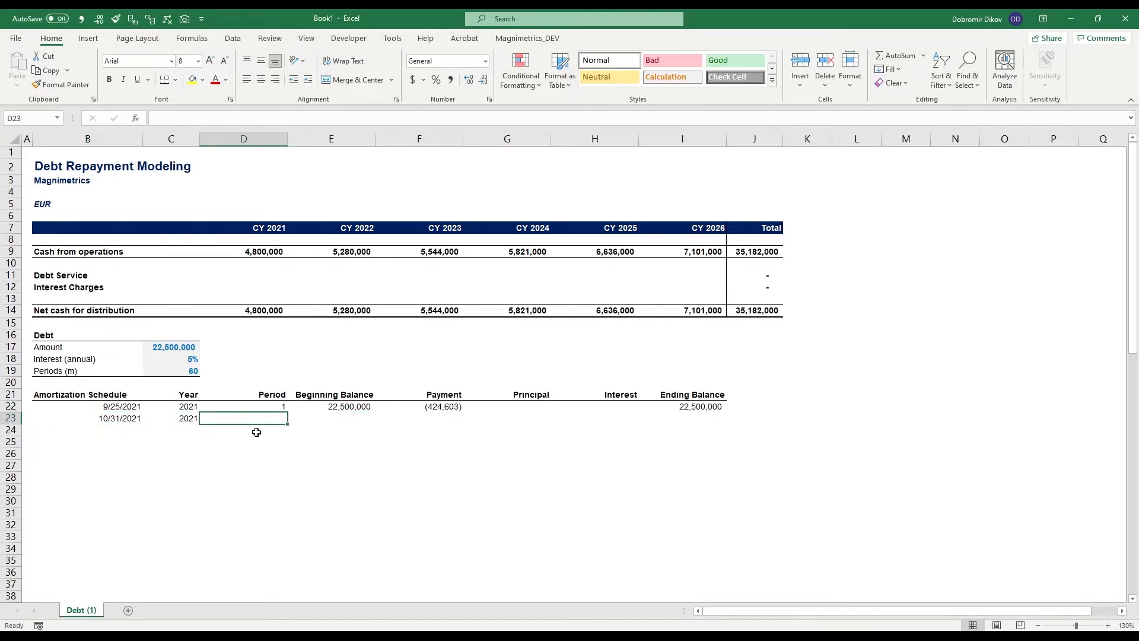
type("=")
key("Up")
type("+1")
key("Return")
- Link the second period's beginning balance in E23 to the ending balance in I22
key("Up")
key("Right")
type("=")
key("Up")
key("Right")
key("Right")
key("Right")
key("Right")
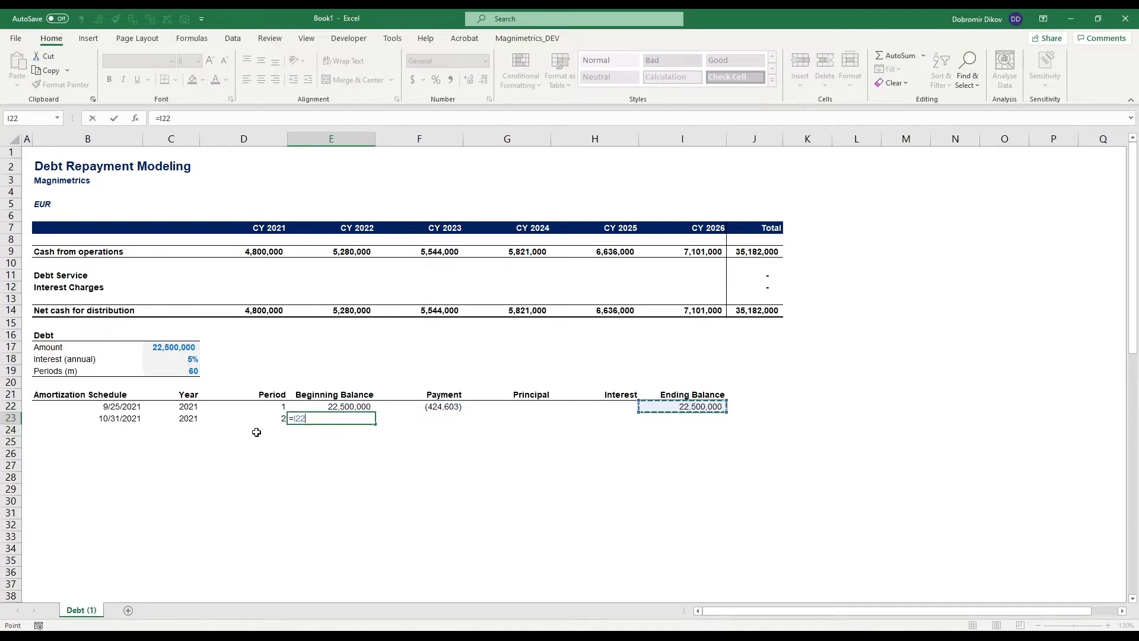
key("Return")
- Fill the payment formula from F22 down to F23
key("Up")
key("Right")
key("Up")
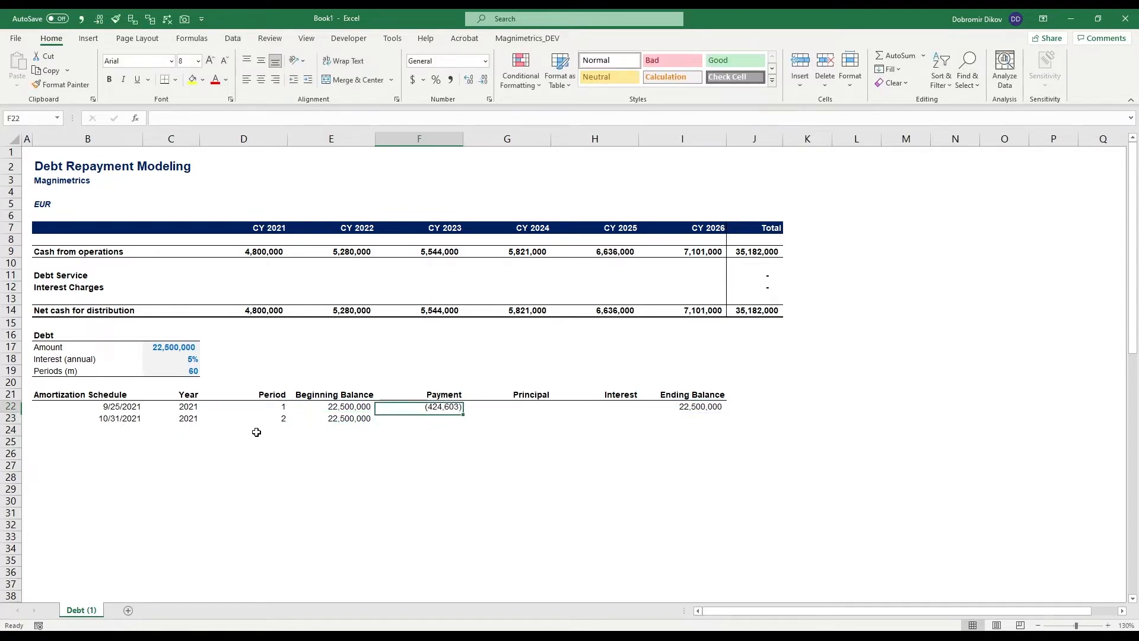
key("shift+Down")
key("ctrl+d")
key("Down")
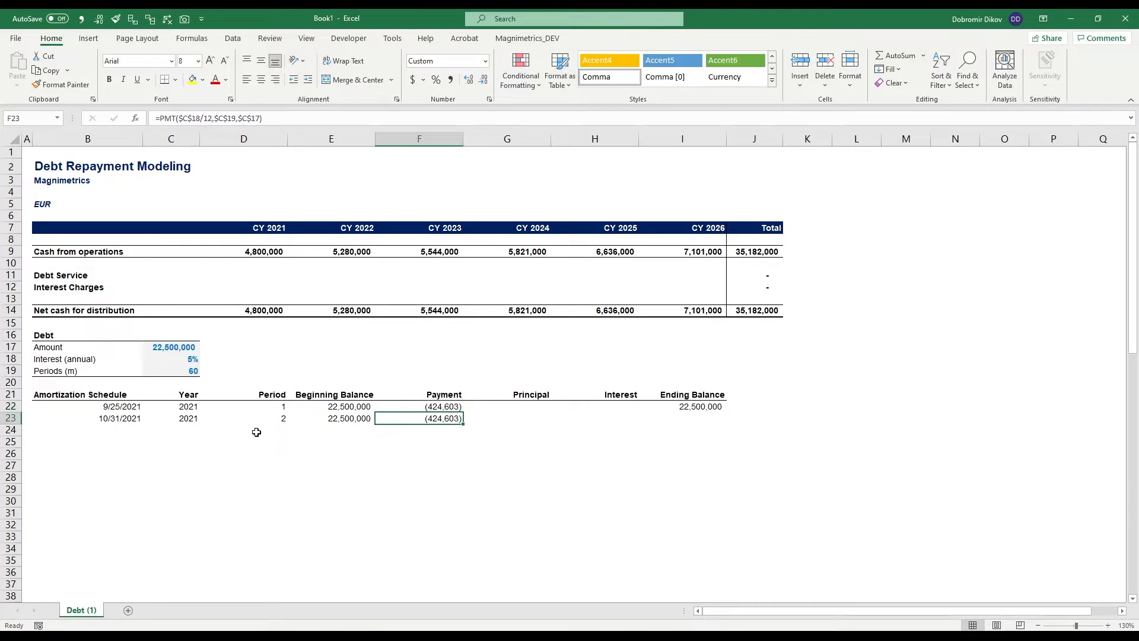
- Fill the ending balance formula from I22 down to I23
key("Right")
key("Right")
key("Right")
key("Up")
key("shift+Down")
key("ctrl+d")
- Extend the amortization schedule by filling the formulas of B23:I23 down through row 88
key("ctrl+Left")
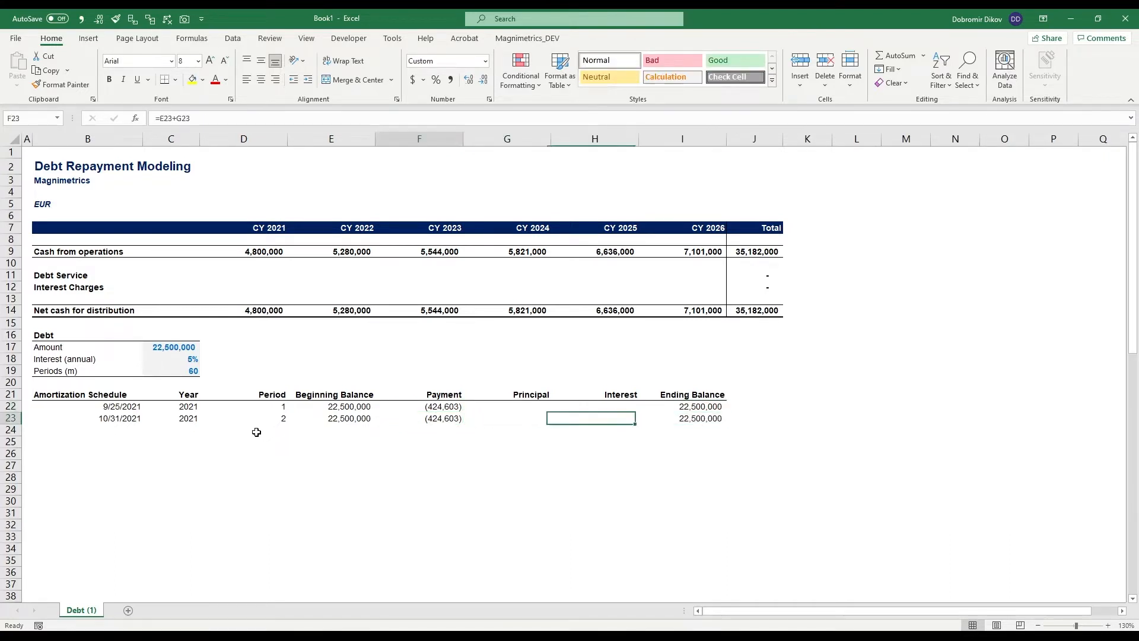
key("ctrl+Left")
key("shift+Down")
key("Down")
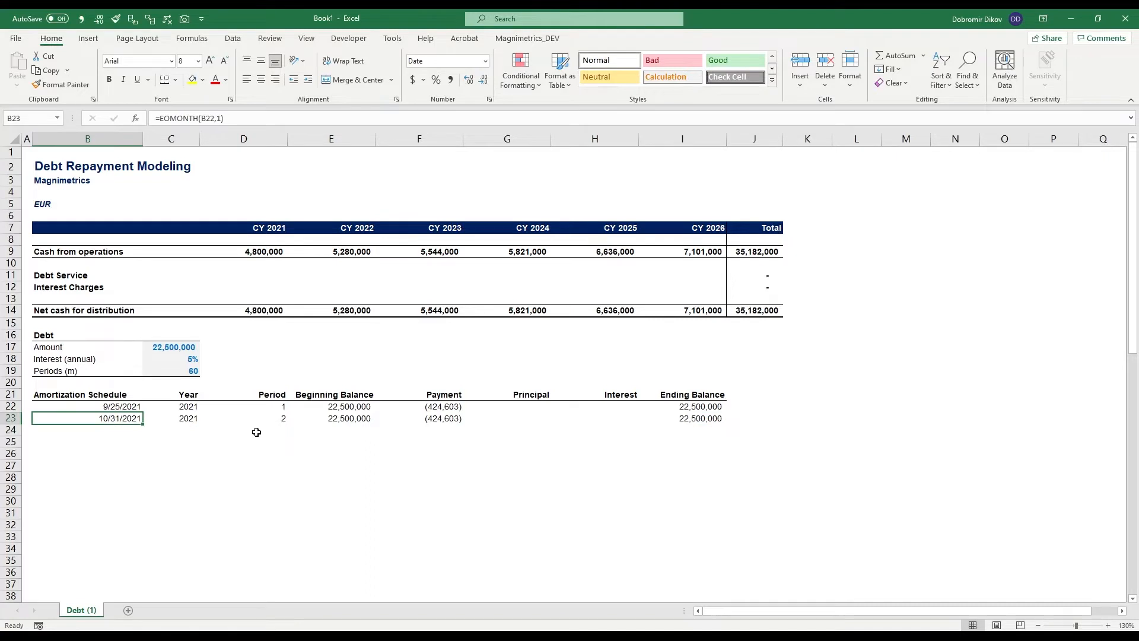
key("ctrl+shift+Right")
key("ctrl+shift+Right")
key("shift+Down")
key("shift+Down")
key("shift+Down")
key("shift+Down")
key("shift+Down")
key("shift+Down")
key("shift+Down")
key("shift+Down")
key("shift+Down")
key("shift+Down")
key("shift+Down")
key("shift+Down")
key("shift+Down")
key("shift+Down")
key("shift+Down")
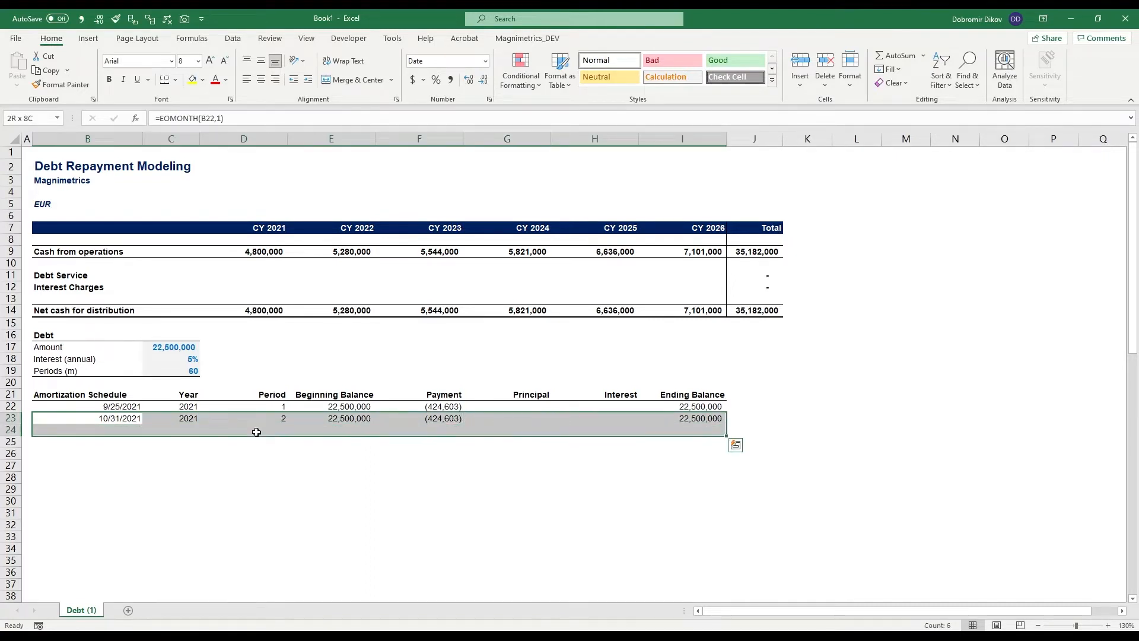
key("shift+Down")
key("shift+Down")
key("shift+Down")
key("shift+Down")
key("shift+Down")
key("shift+Down")
key("shift+Down")
key("shift+Down")
key("shift+Down")
key("shift+Down")
key("shift+Down")
key("shift+Down")
key("shift+Down")
key("shift+Down")
key("shift+Down")
key("shift+Down")
key("shift+Down")
key("shift+Down")
key("shift+Down")
key("shift+Down")
key("ctrl+d")
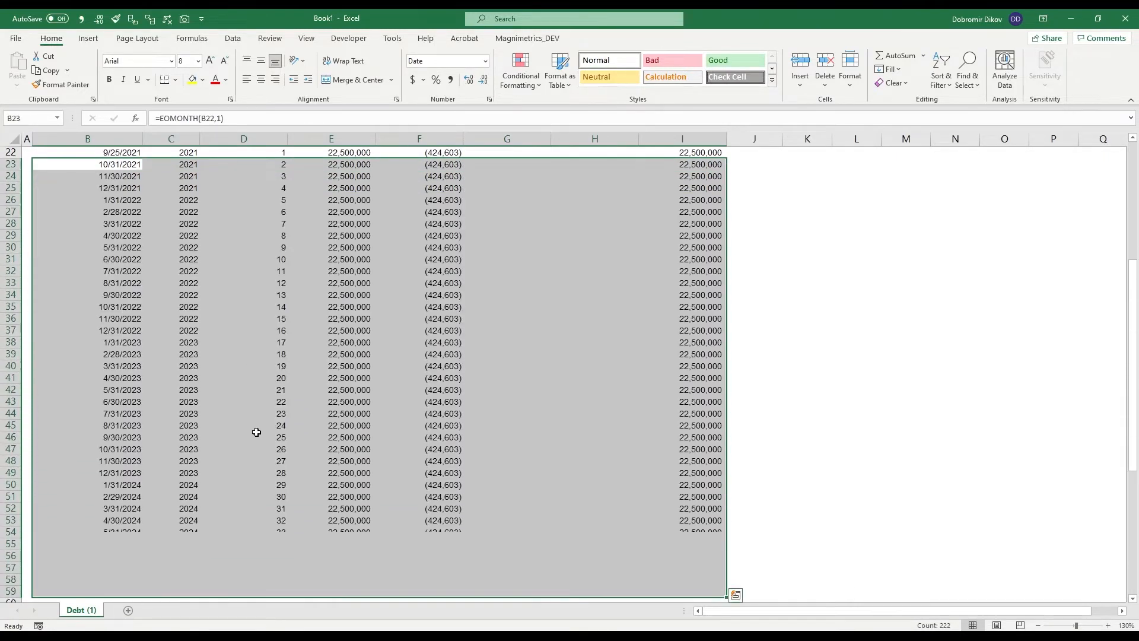
key("shift+Down")
key("shift+Down")
key("shift+Down")
key("shift+Down")
key("shift+Down")
key("shift+Down")
key("shift+Down")
key("shift+Down")
key("shift+Down")
key("shift+Down")
key("shift+Down")
key("shift+Down")
key("shift+Down")
key("shift+Down")
key("shift+Down")
key("shift+Down")
key("shift+Down")
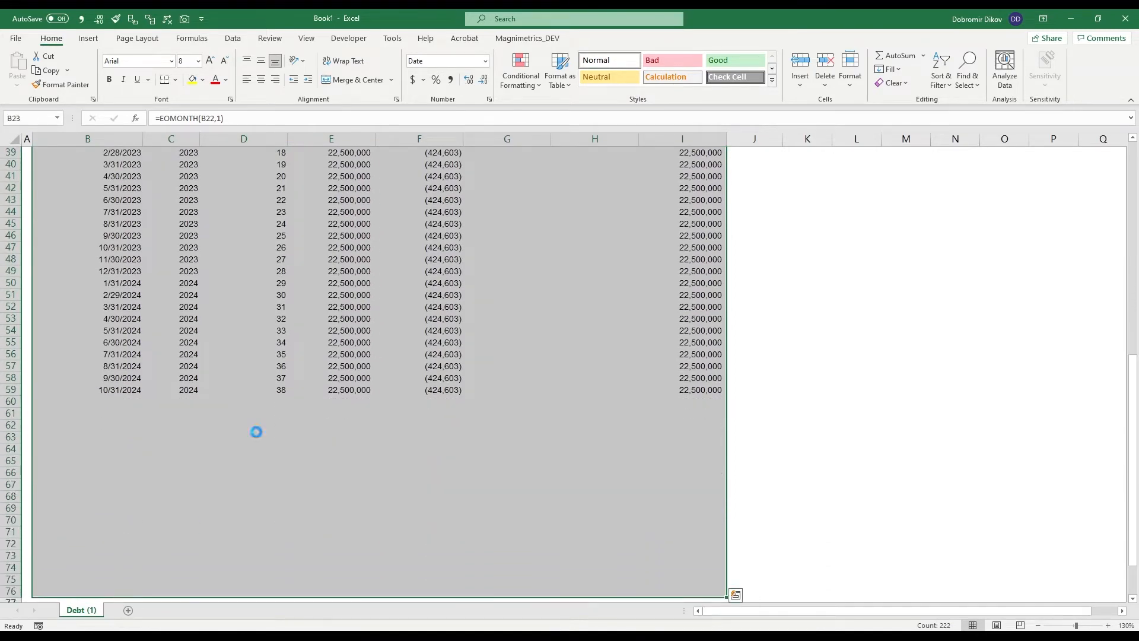
key("ctrl+d")
key("shift+Down")
key("shift+Down")
key("shift+Down")
key("shift+Down")
key("shift+Down")
key("shift+Down")
key("shift+Down")
key("shift+Down")
key("shift+Down")
key("shift+Down")
key("shift+Down")
key("shift+Down")
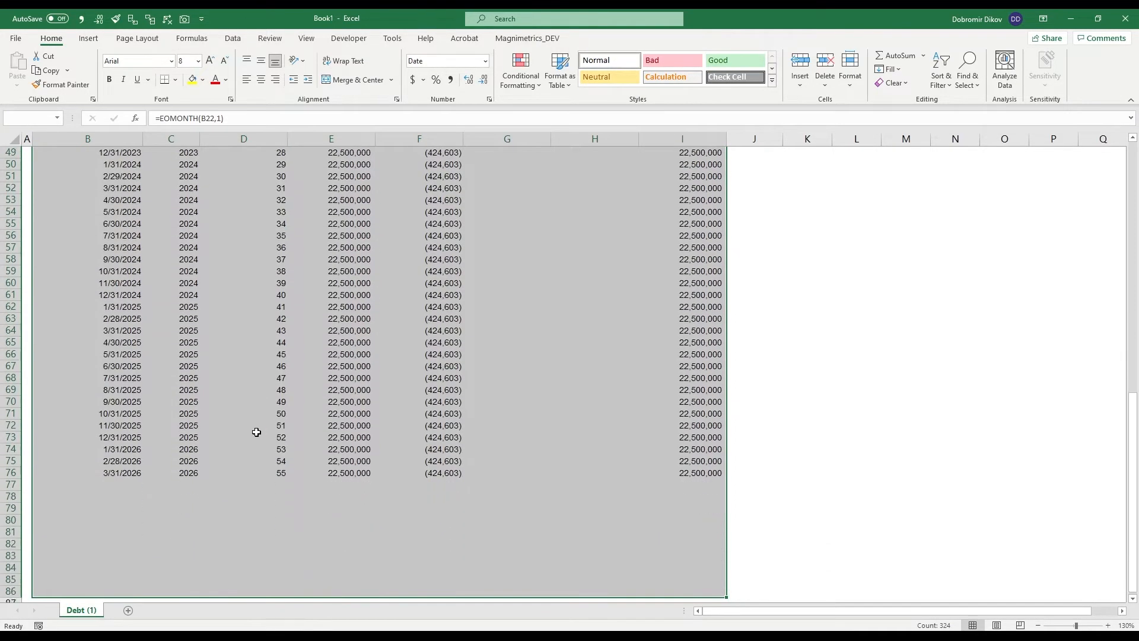
key("ctrl+d")
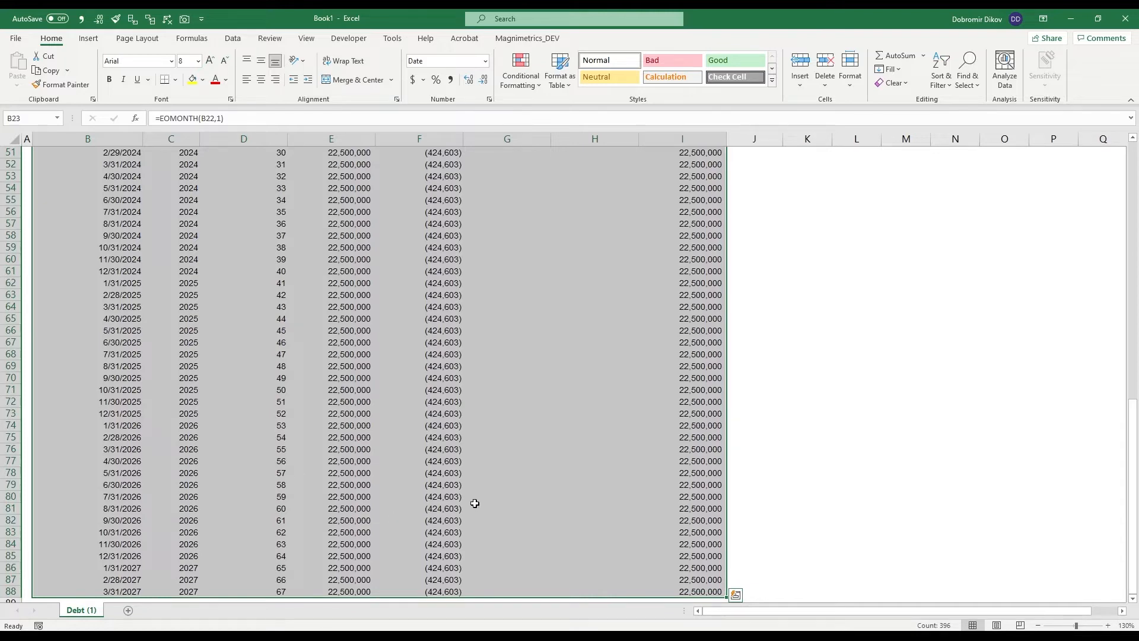
- Select the payments in F22:F81 to check their count and sum
left_click(430, 512)
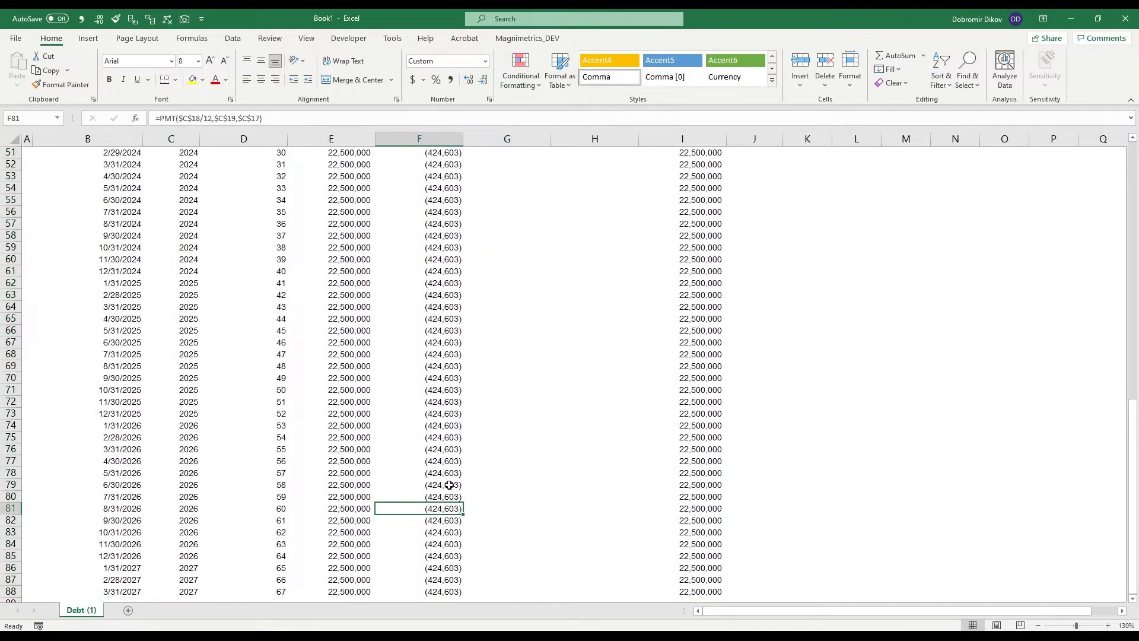
scroll(427, 414, "up", 17)
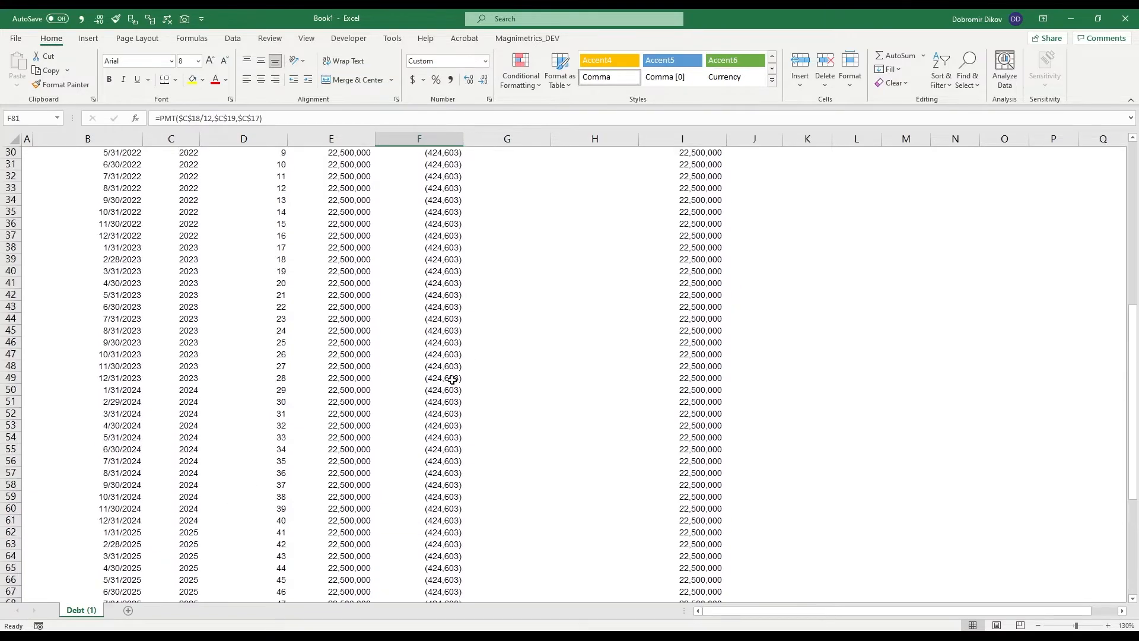
left_click(451, 407, "shift")
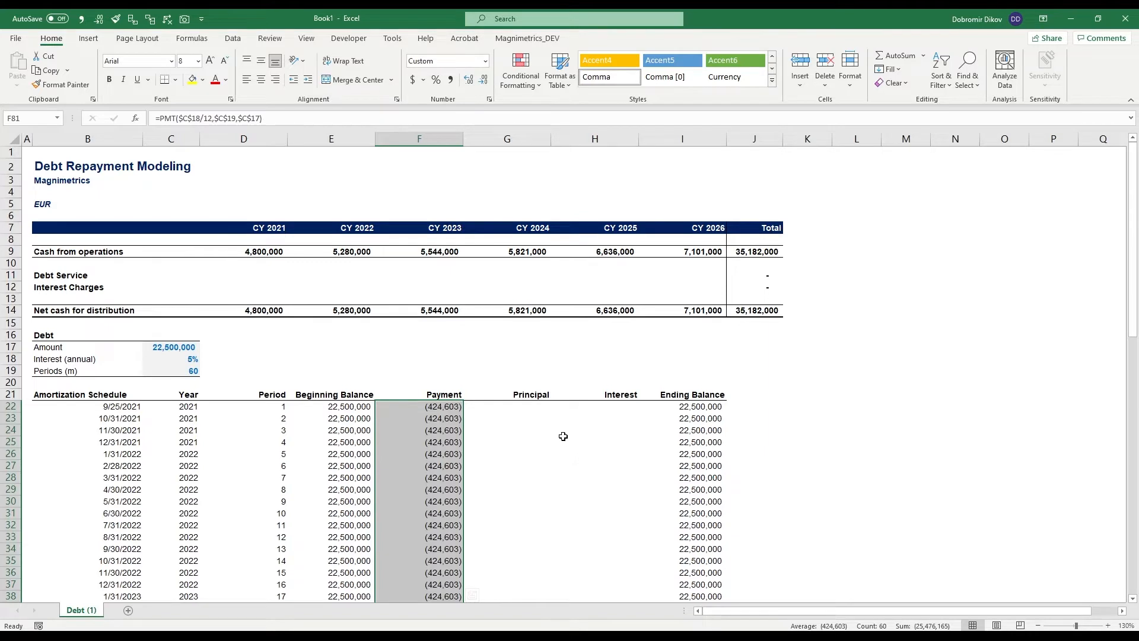
- Enter =PPMT($C$18/12,D22,$C$19,$C$17) as the principal in G22 and give it the payment cell's whole-number format
left_click(531, 408)
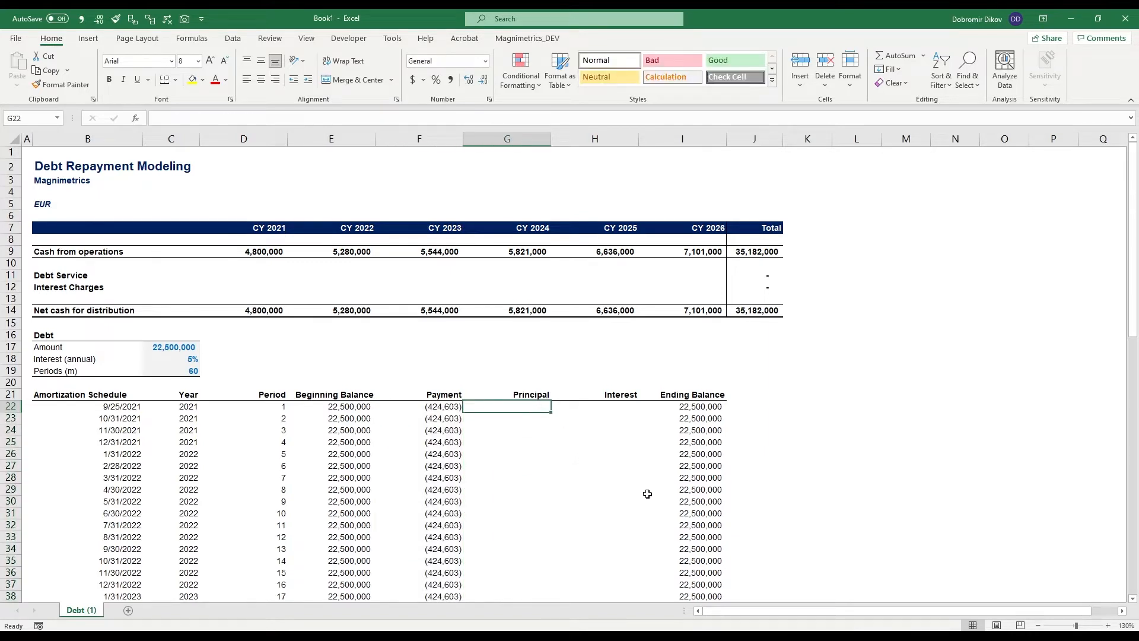
type("=")
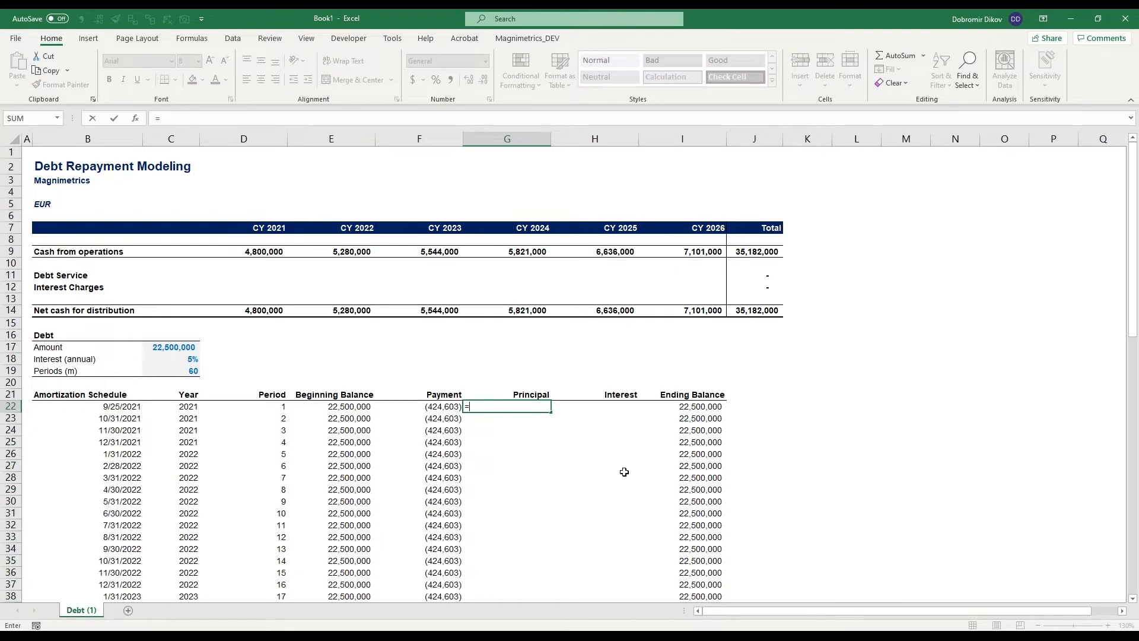
type("pp")
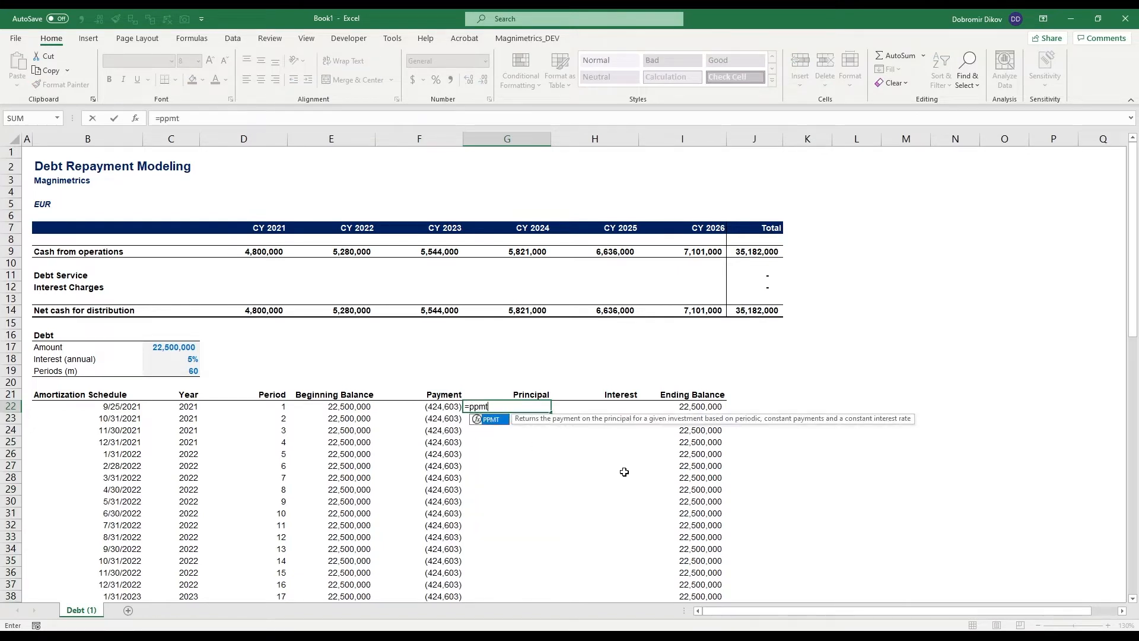
type("mt")
key("Tab")
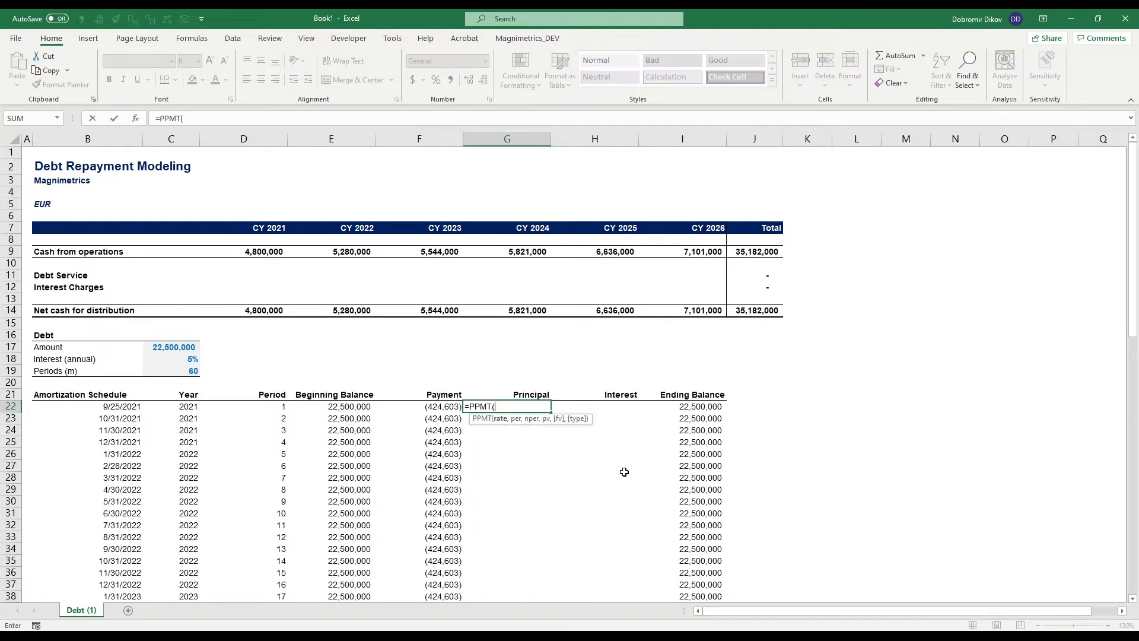
left_click(186, 359)
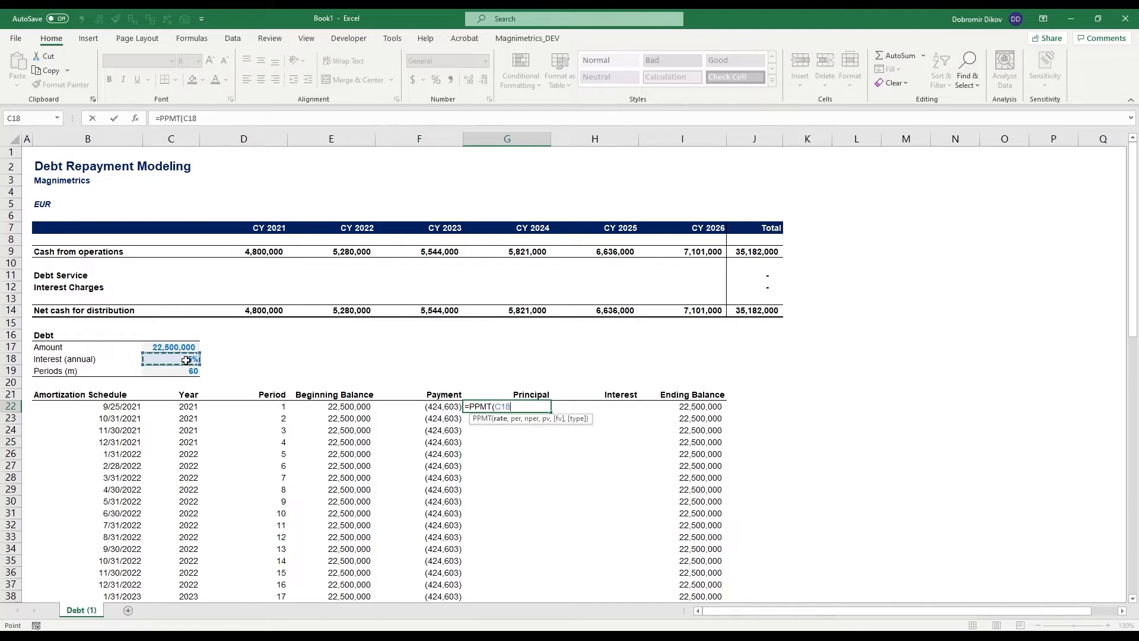
key("F4")
type("/12,")
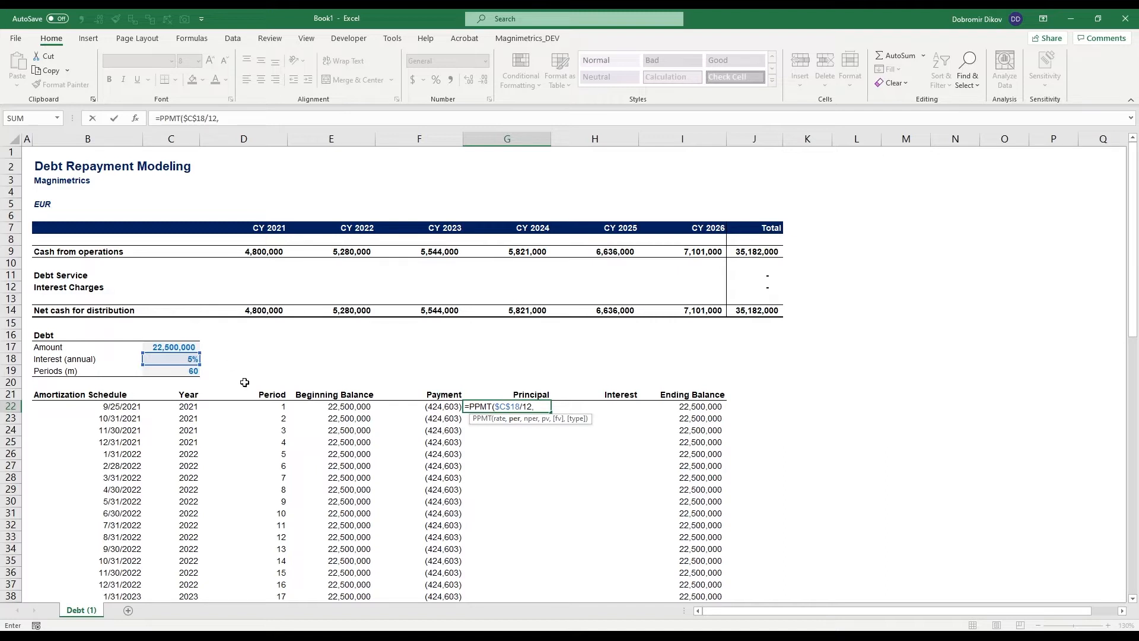
left_click(266, 409)
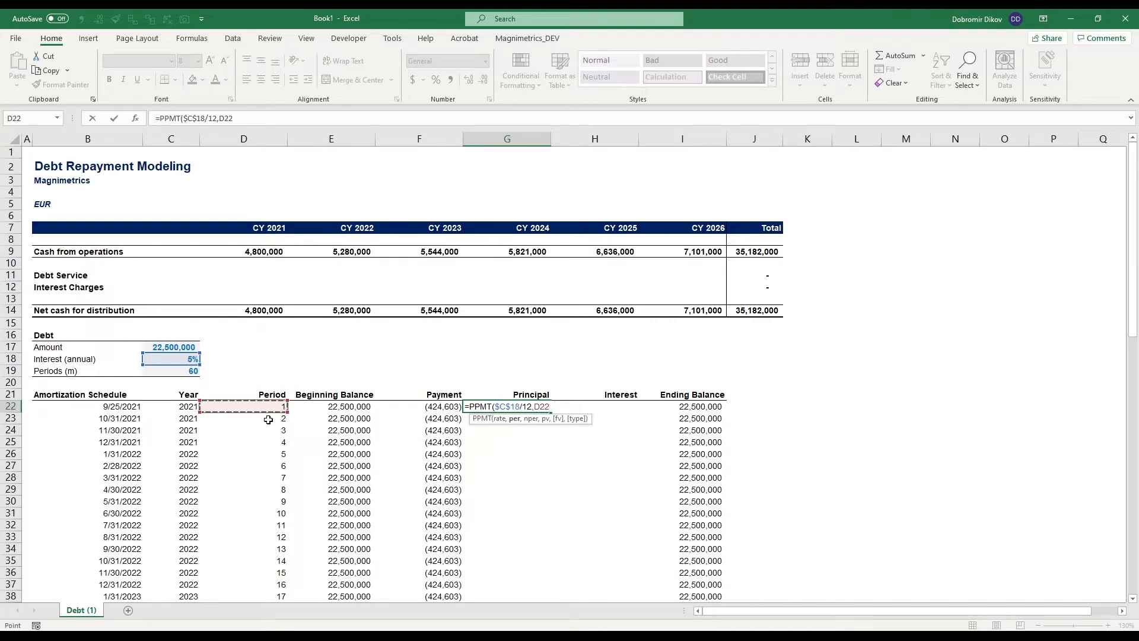
type(",")
left_click(175, 373)
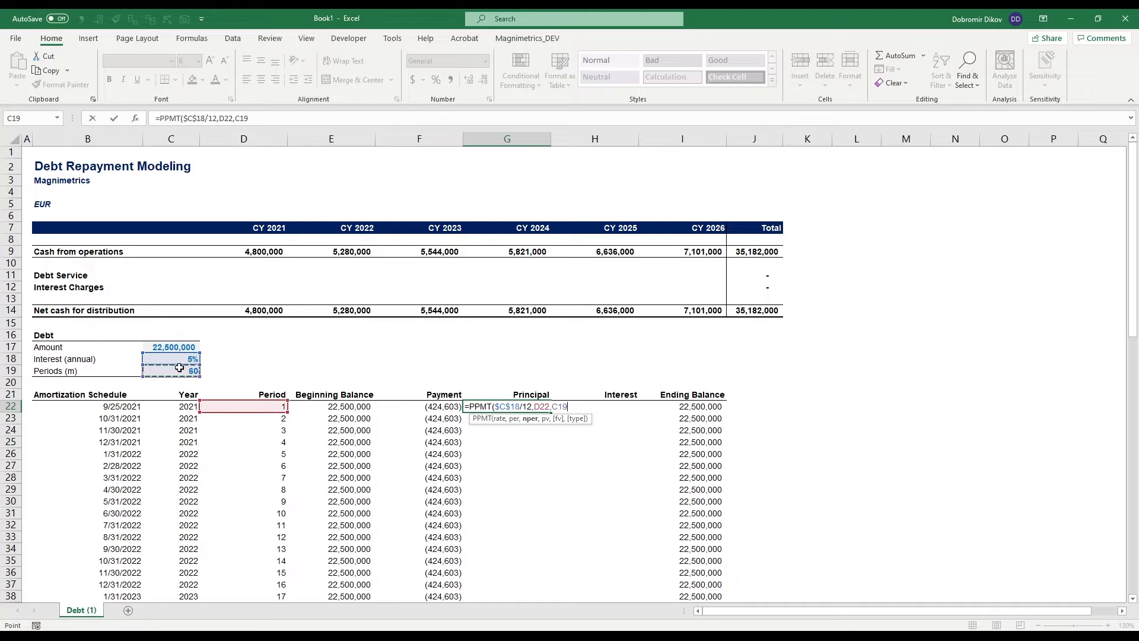
key("F4")
type(",")
left_click(183, 346)
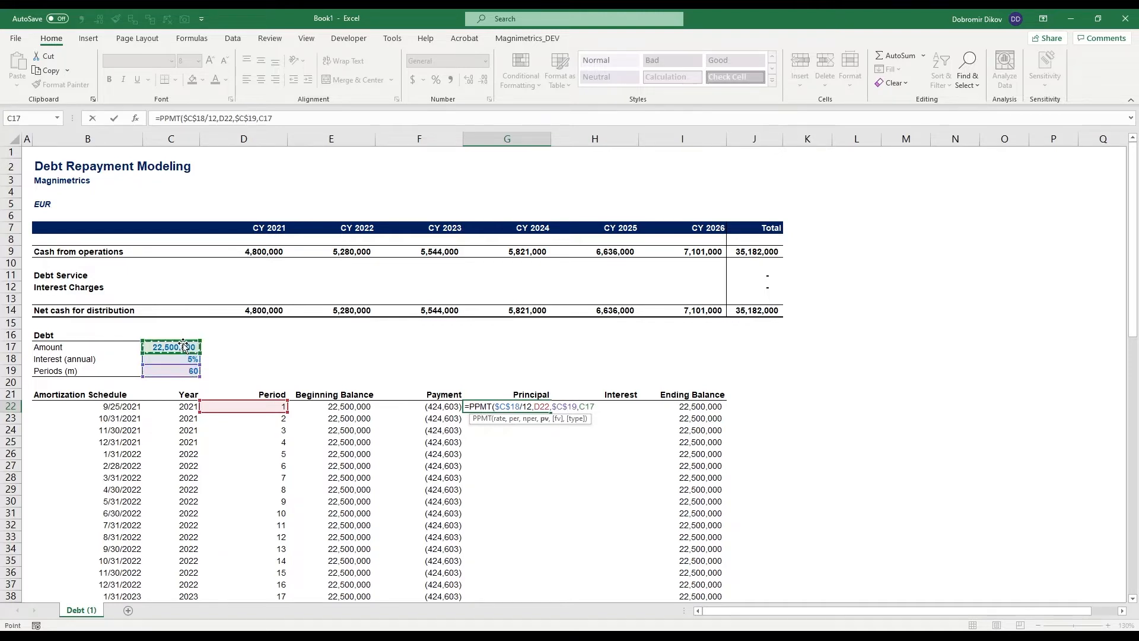
key("F4")
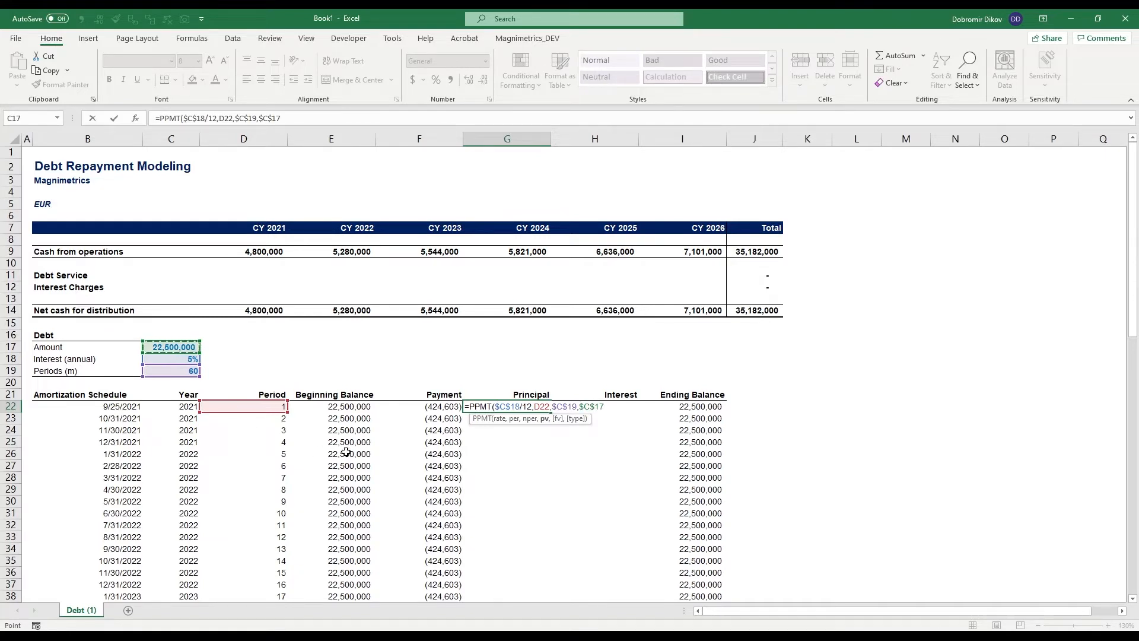
key("ctrl+Return")
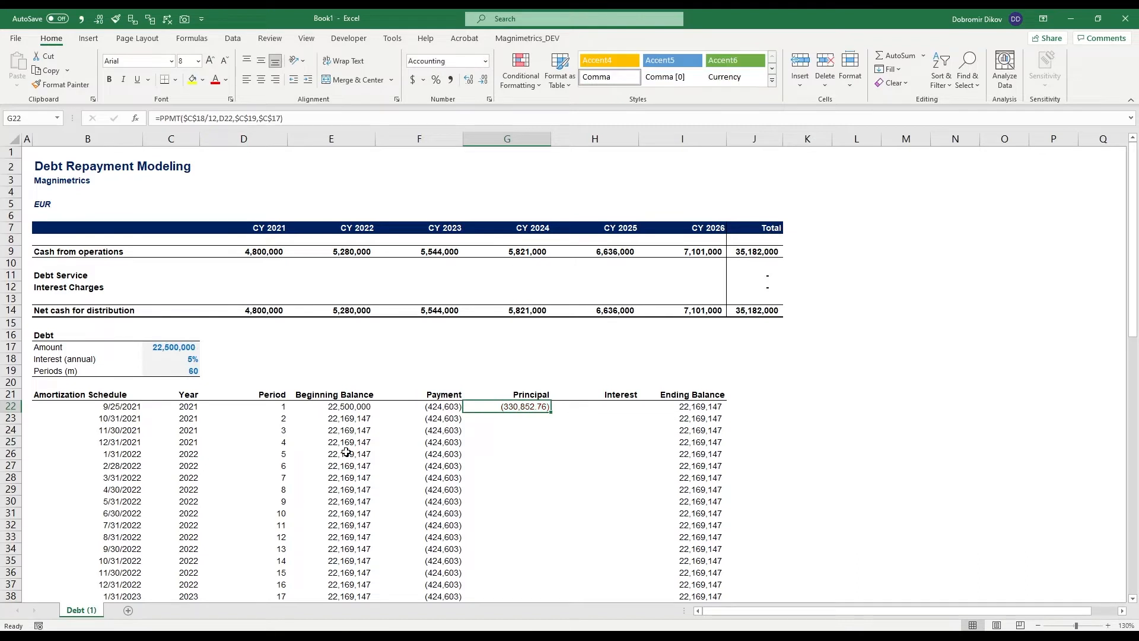
key("Left")
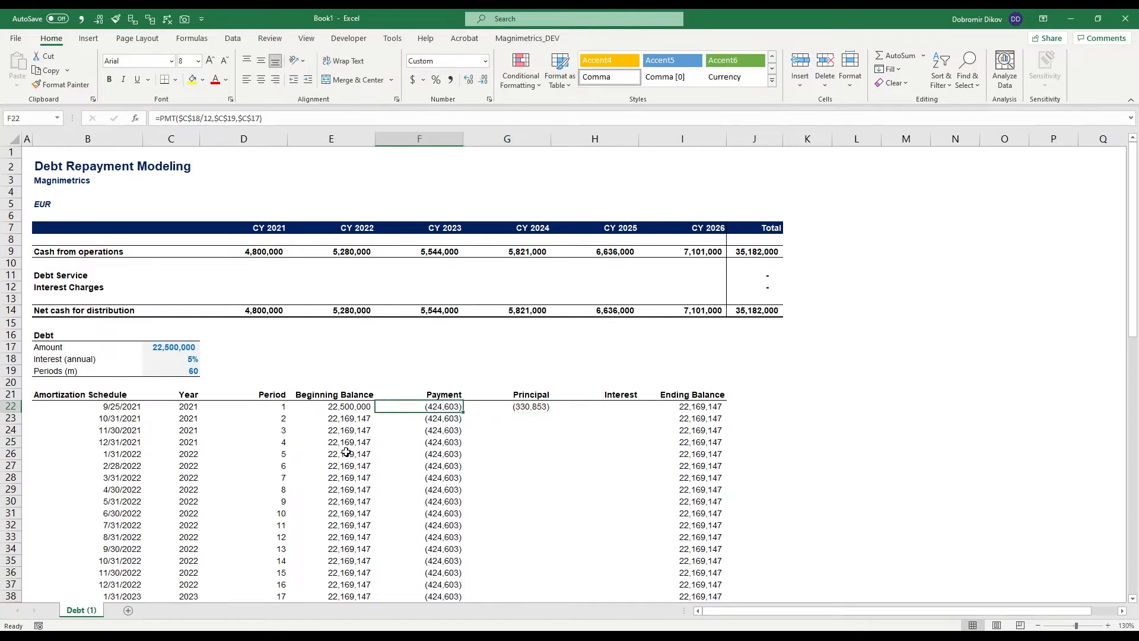
key("Right")
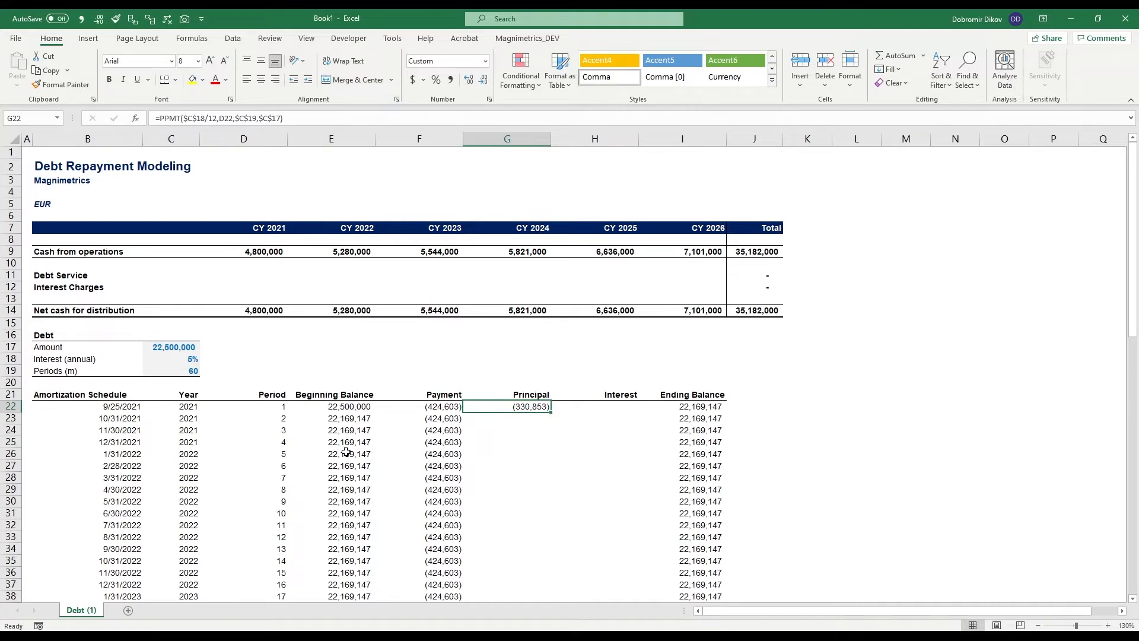
- Try calculating the first period's interest in H22 as payment minus principal with =F22-G22
key("Right")
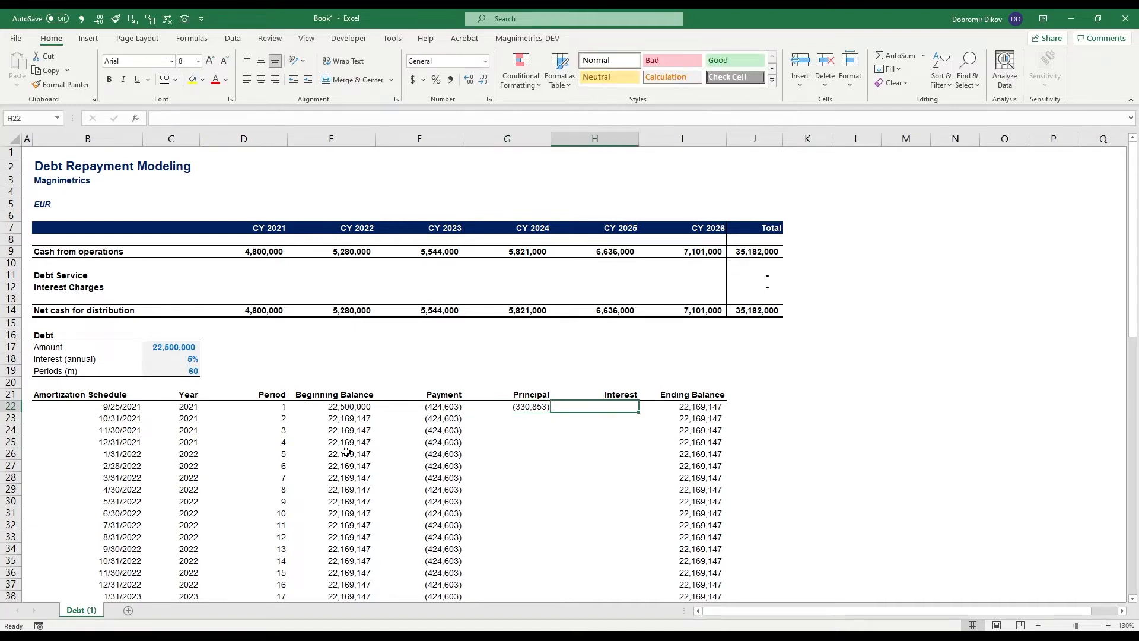
type("=")
key("Left")
key("Left")
type("-")
key("Left")
key("ctrl+Return")
- Enter =IPMT($C$18/12,D22,$C$19,$C$17) as the first period's interest in H22
type("=ipm")
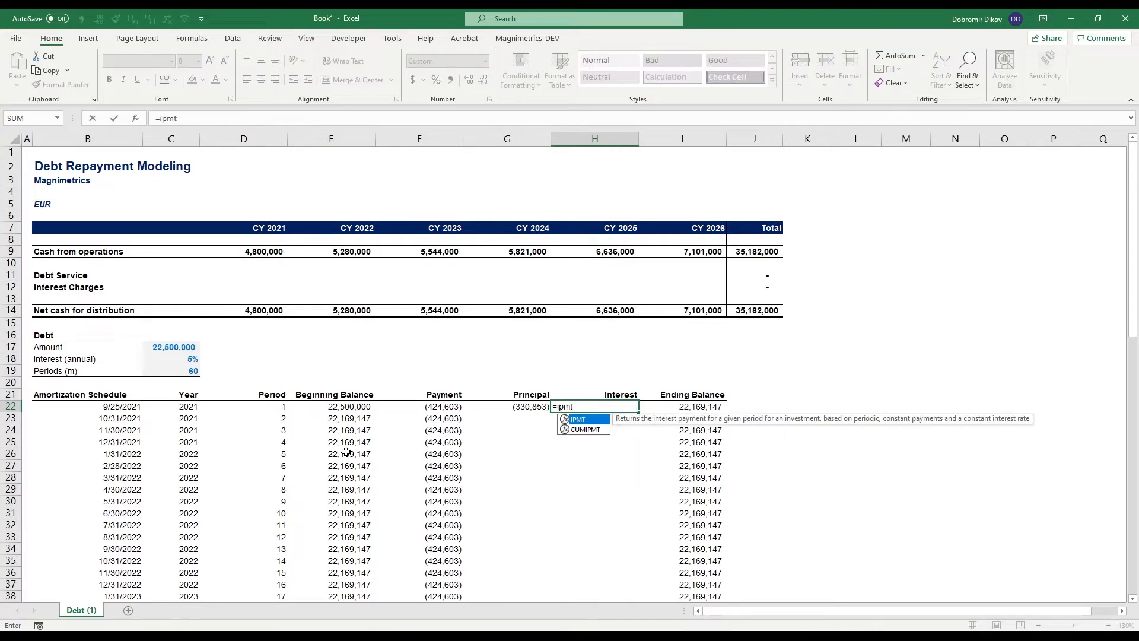
type("t")
key("Tab")
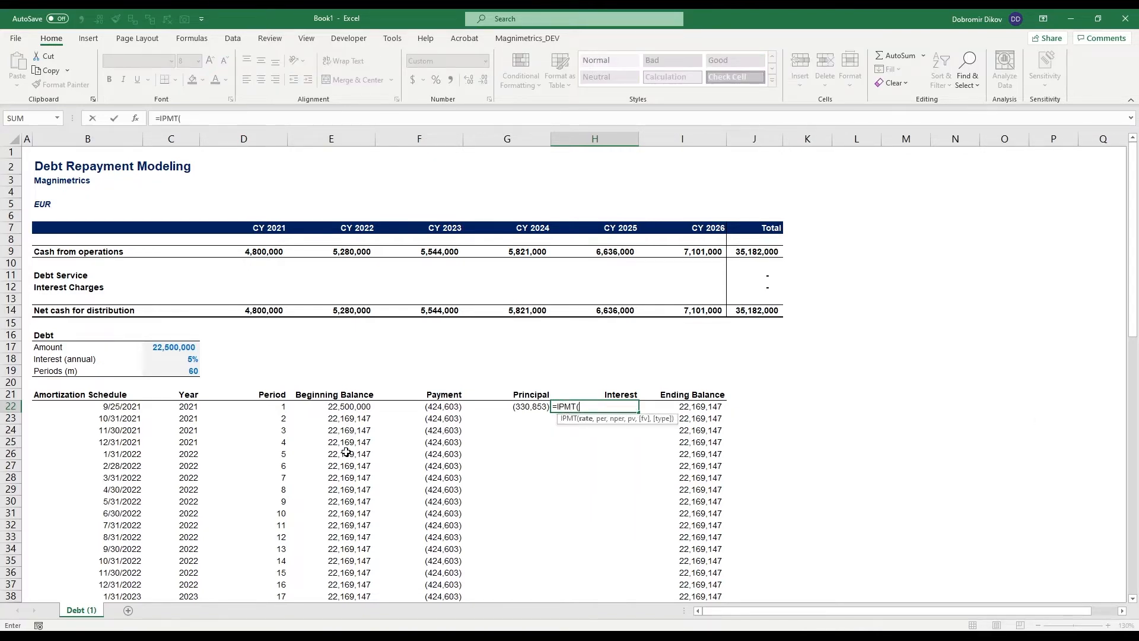
left_click(181, 360)
key("F4")
type("/12,")
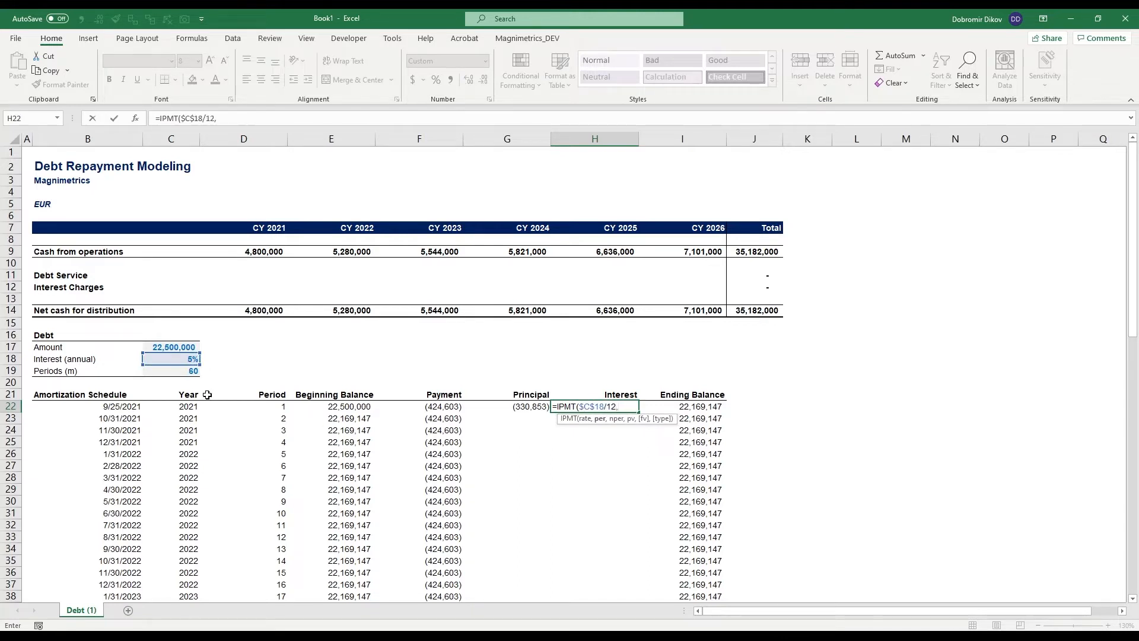
left_click(273, 408)
type(",")
left_click(185, 369)
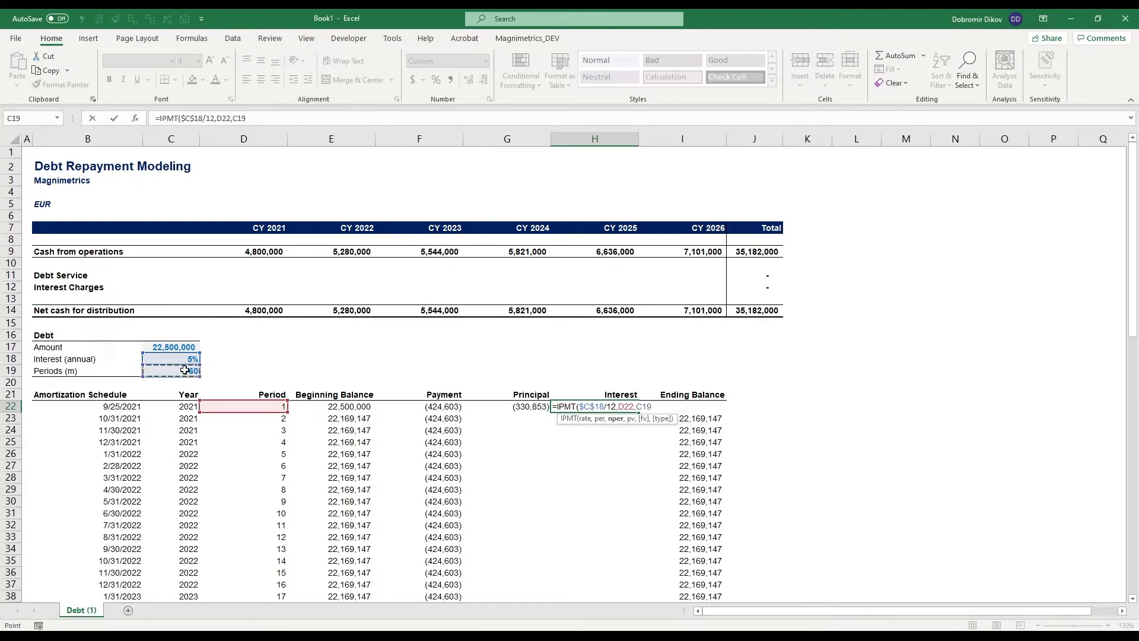
key("F4")
type(",")
left_click(193, 346)
key("F4")
key("Return")
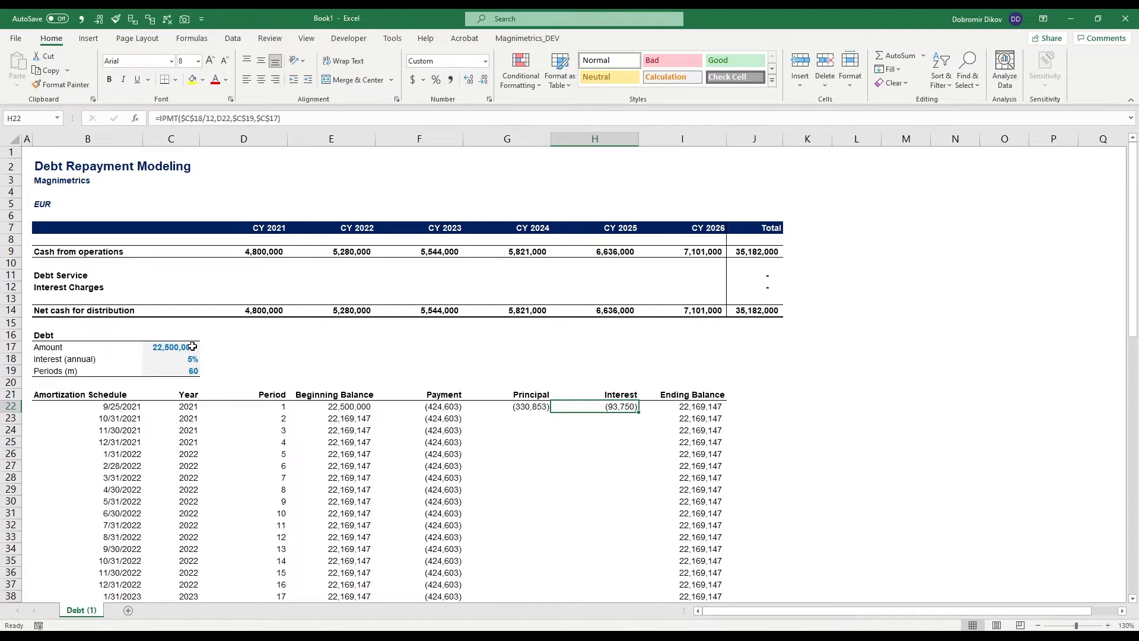
- Fill the principal and interest formulas from G22:H22 down through row 88
key("Left")
key("Left")
key("Right")
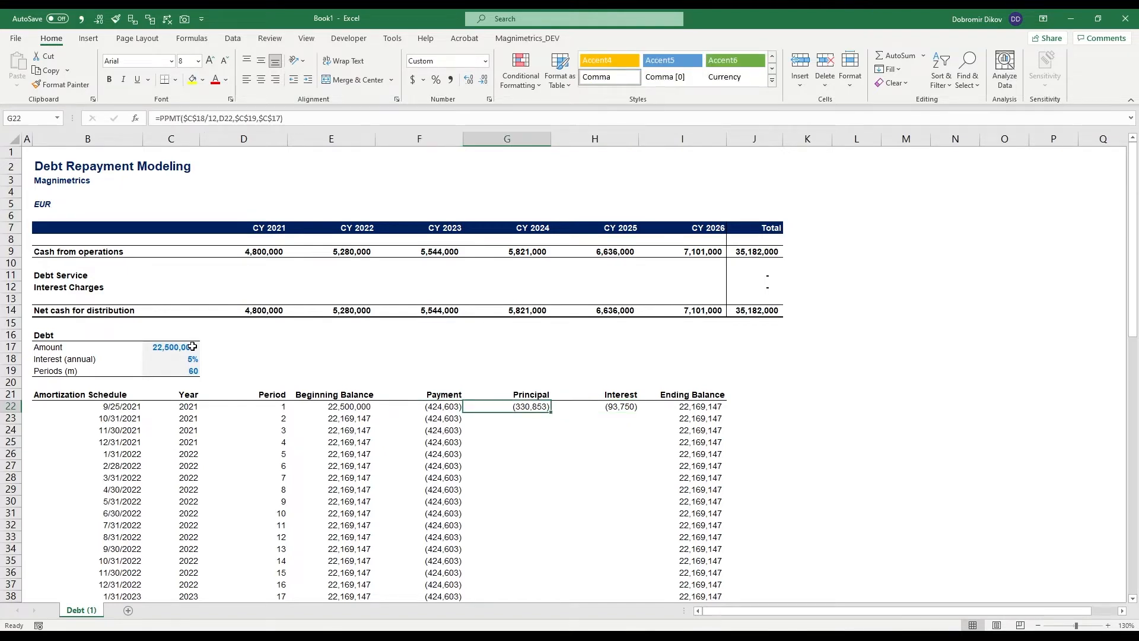
key("shift+Right")
key("shift+Down")
key("shift+Down")
key("shift+Down")
key("shift+Down")
key("shift+Down")
key("shift+Down")
key("shift+Down")
key("shift+Down")
key("shift+Down")
key("shift+Down")
key("shift+Down")
key("shift+Down")
key("shift+Down")
key("shift+Down")
key("shift+Down")
key("shift+Down")
key("shift+Down")
key("shift+Down")
key("shift+Down")
key("shift+Down")
key("shift+Down")
key("shift+Down")
key("shift+Down")
key("shift+Down")
key("shift+Down")
key("shift+Down")
key("shift+Down")
key("shift+Down")
key("shift+Down")
key("shift+Down")
key("shift+Down")
key("shift+Down")
key("shift+Down")
key("shift+Down")
key("shift+Down")
key("shift+Down")
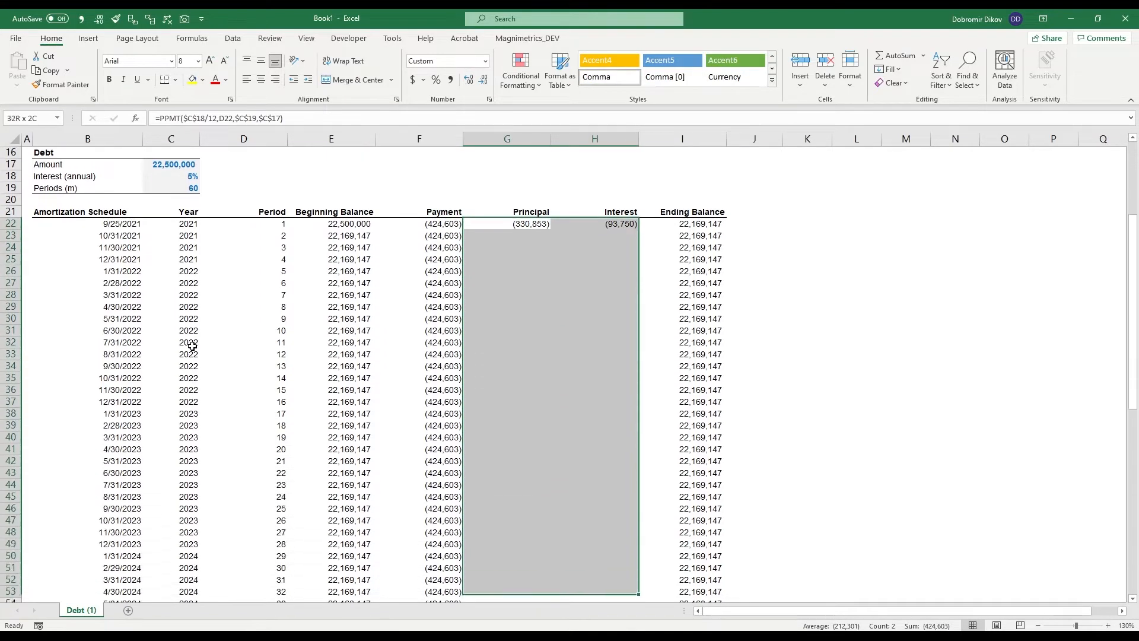
key("shift+Up")
key("shift+Up")
key("shift+Up")
key("shift+Up")
key("shift+Up")
key("shift+Up")
key("shift+Up")
key("shift+Up")
key("shift+Up")
key("shift+Up")
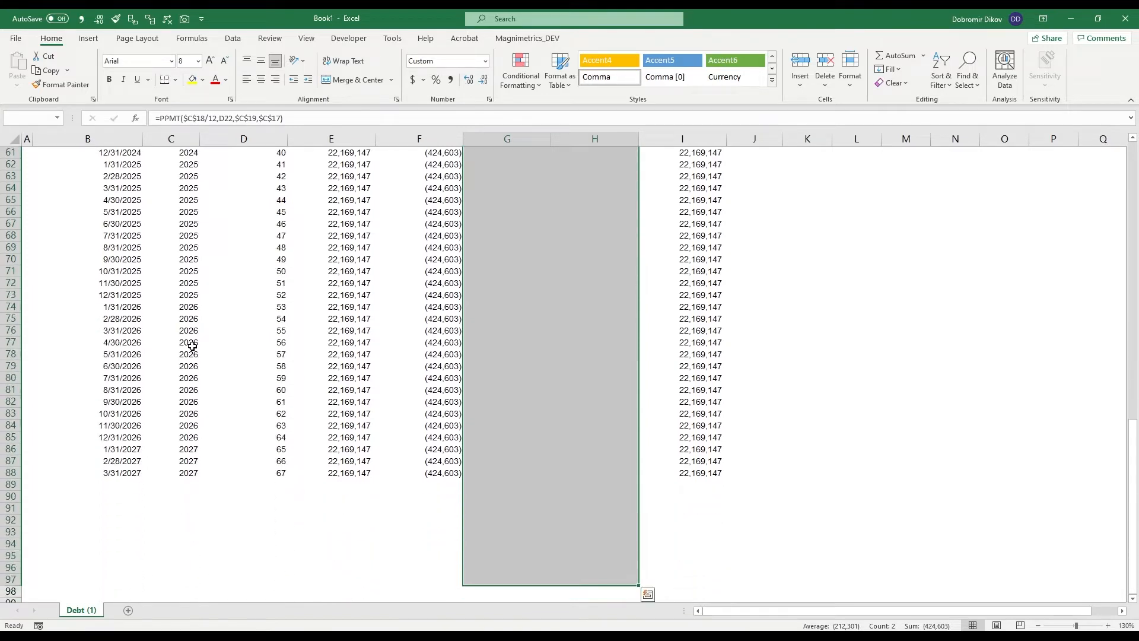
key("ctrl+v")
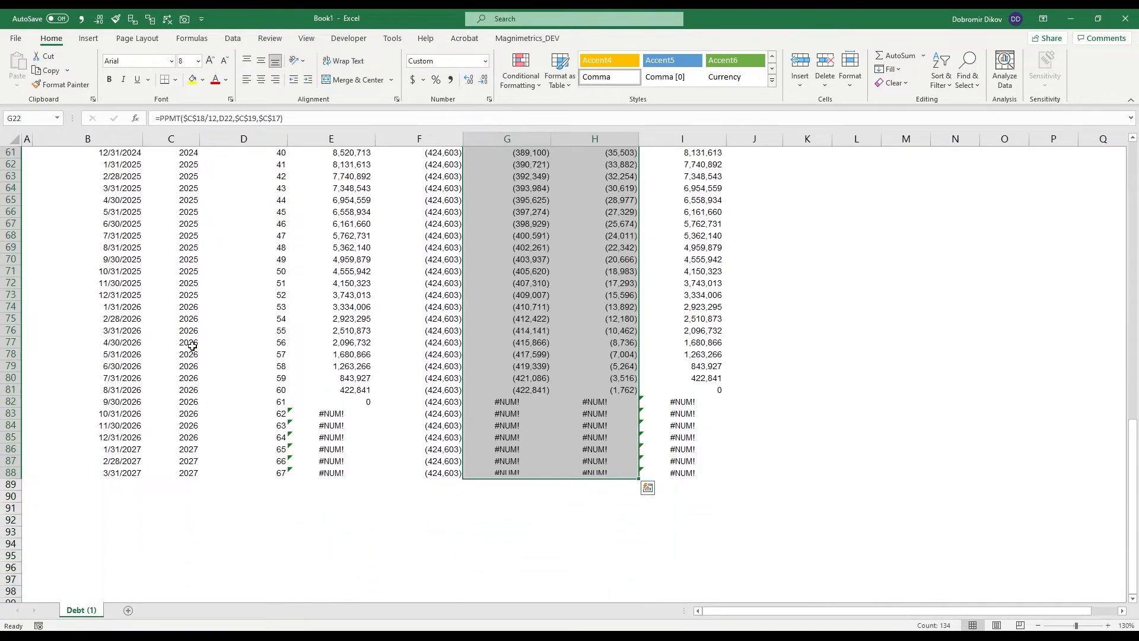
- Examine the period, principal and interest formulas in row 82, just past the loan's final period
key("Down")
key("Down")
key("Down")
key("ctrl+Down")
key("Down")
key("Down")
key("Up")
key("Up")
key("Up")
key("Up")
key("Up")
key("Up")
key("Up")
key("Up")
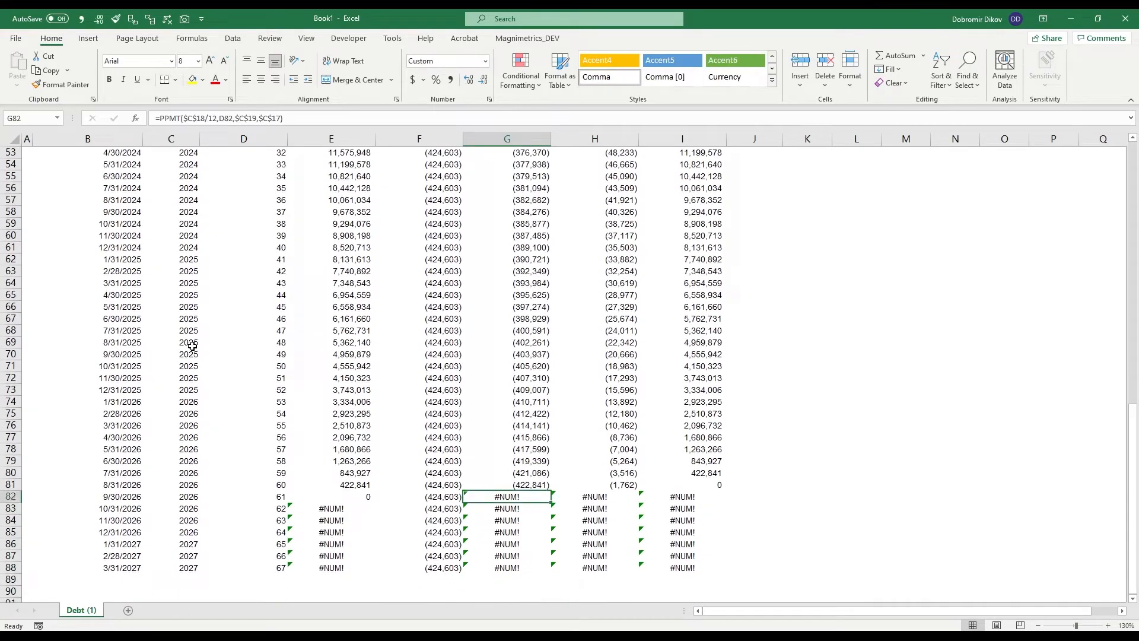
key("Up")
key("Left")
key("Left")
key("Down")
key("Right")
key("Right")
key("Right")
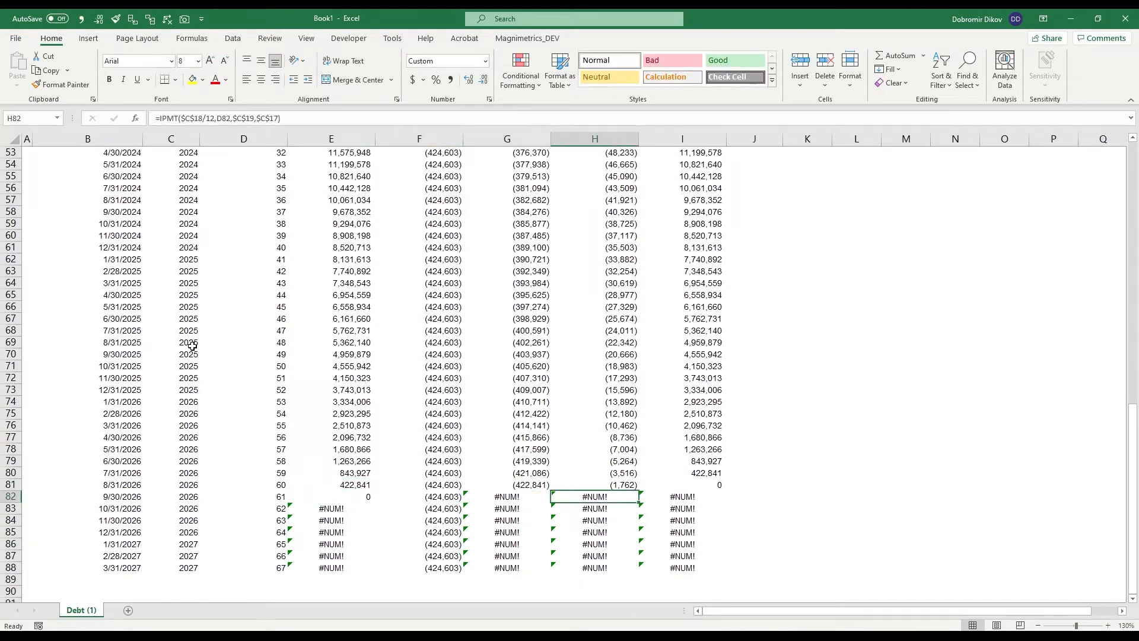
key("Left")
key("Left")
key("Right")
key("Left")
key("Left")
key("Left")
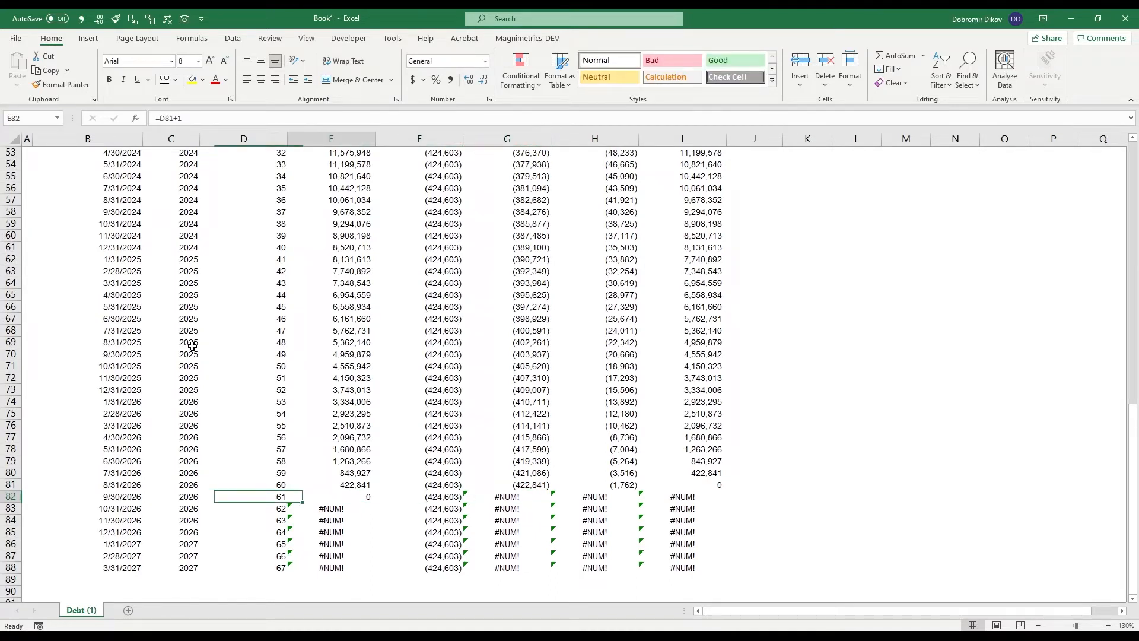
key("Right")
key("Right")
key("Right")
key("Left")
key("Left")
key("Left")
key("Right")
key("Right")
key("Right")
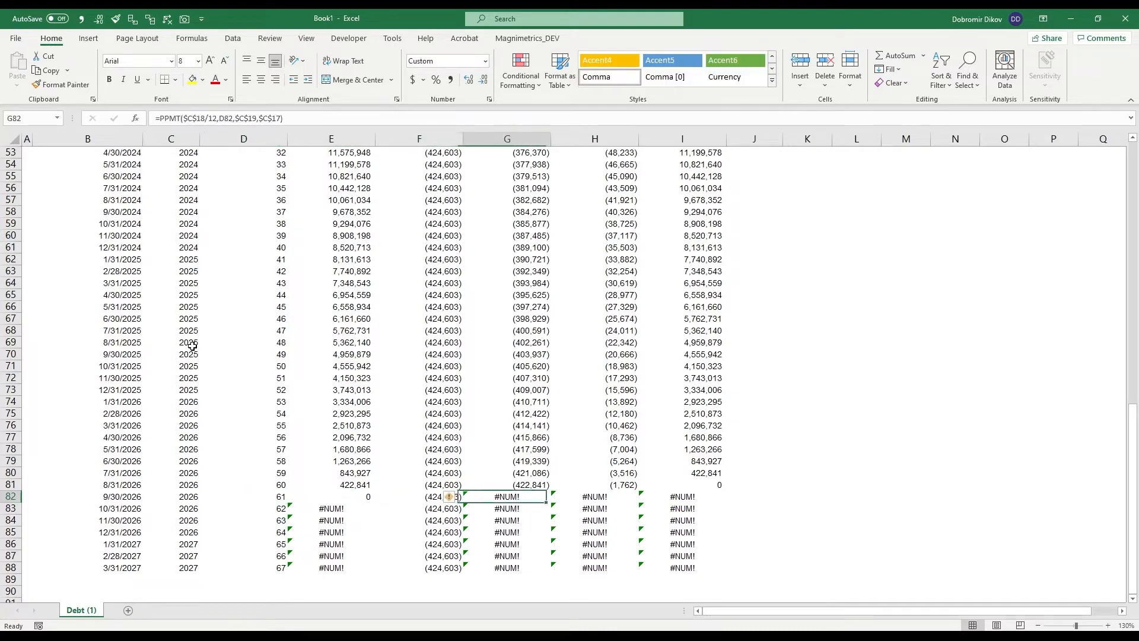
- Clear the contents of rows 82 to 88, beyond the 60th loan period
key("shift+space")
key("shift+Down")
key("shift+Down")
key("shift+Down")
key("shift+Down")
key("shift+Down")
key("shift+Down")
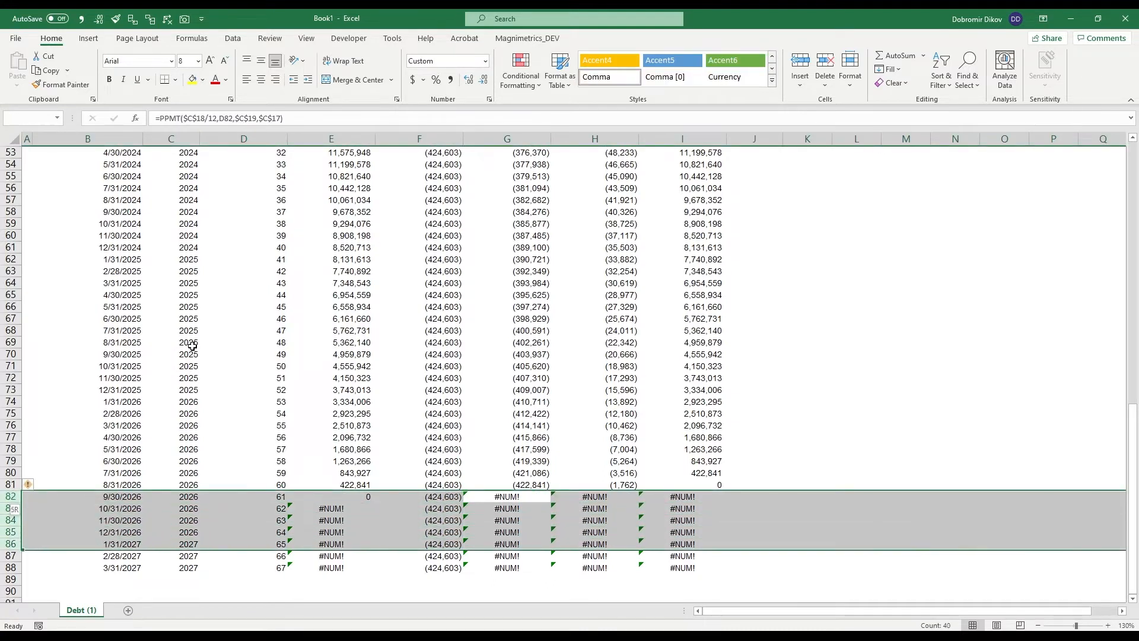
key("Delete")
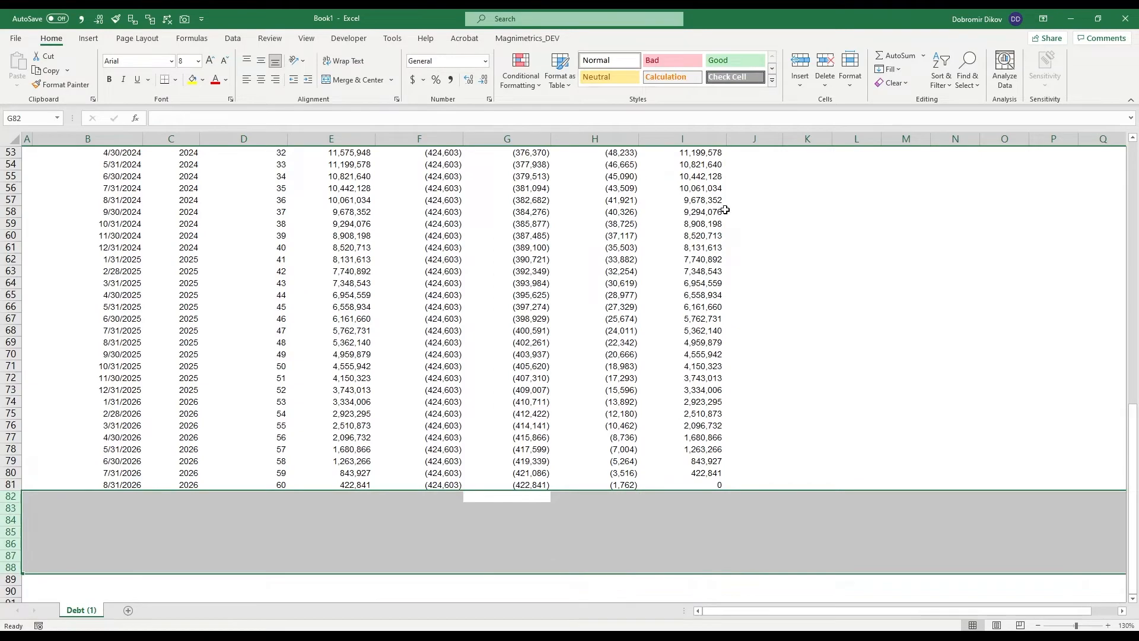
- Review the amortization schedule across all periods and inspect the interest cells H81 and H22
scroll(537, 444, "up", 5)
scroll(534, 445, "up", 7)
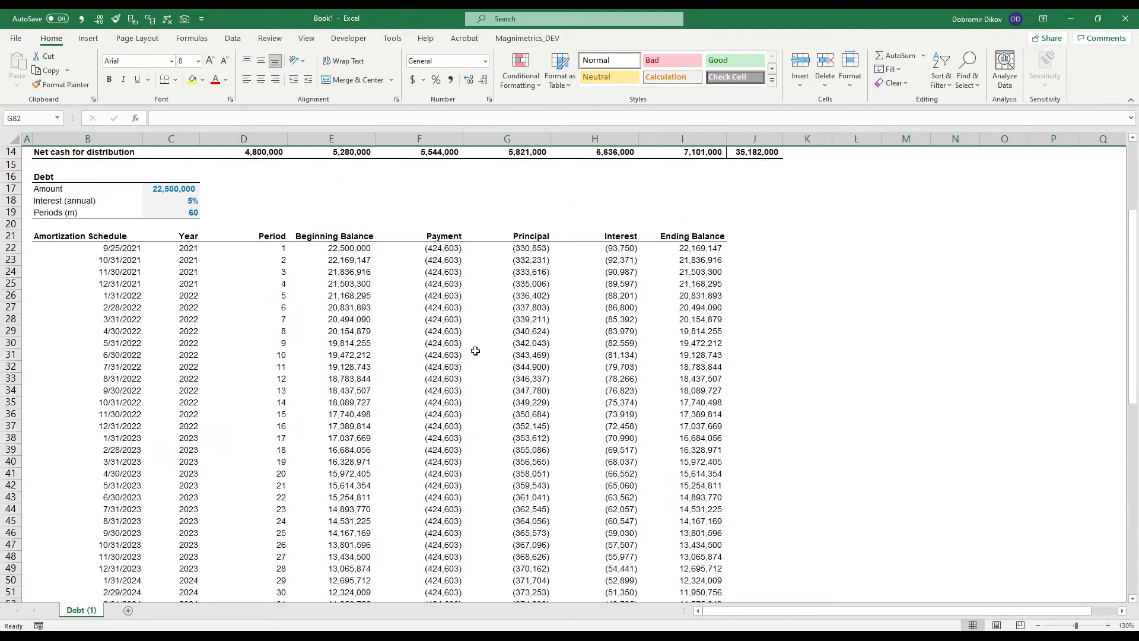
scroll(483, 445, "down", 3)
scroll(553, 445, "down", 10)
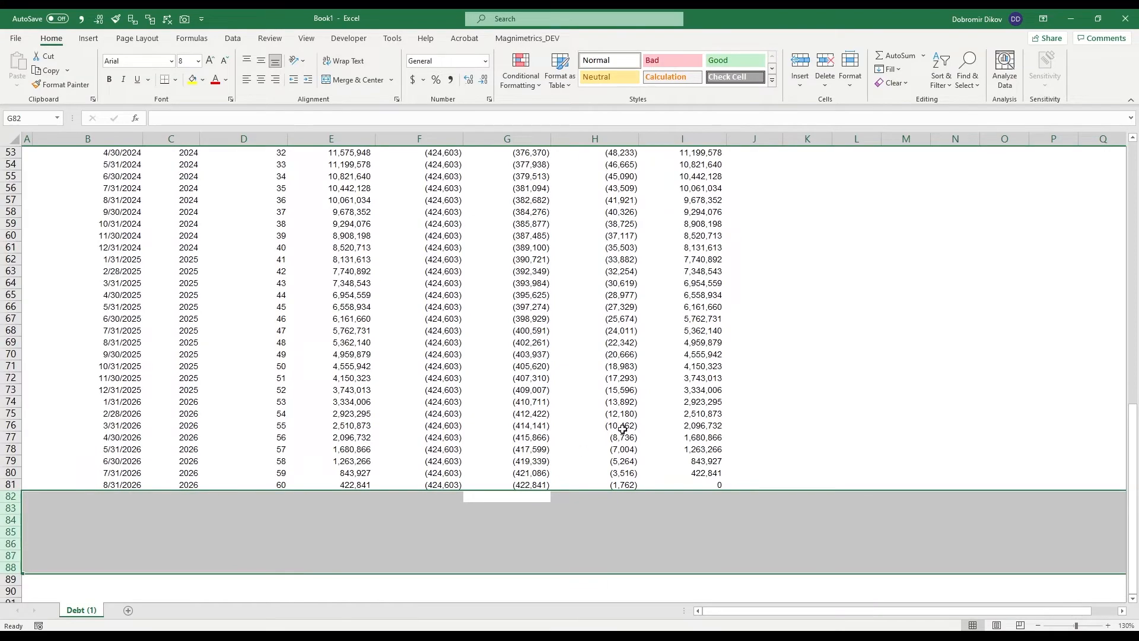
scroll(623, 427, "up", 11)
scroll(624, 346, "down", 12)
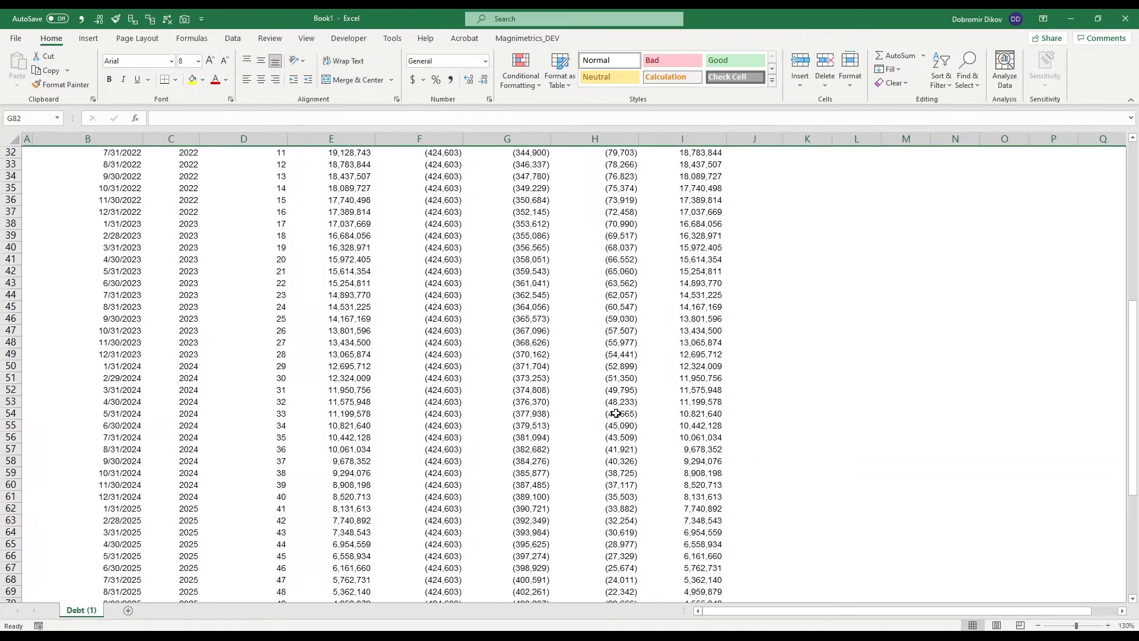
left_click(613, 451)
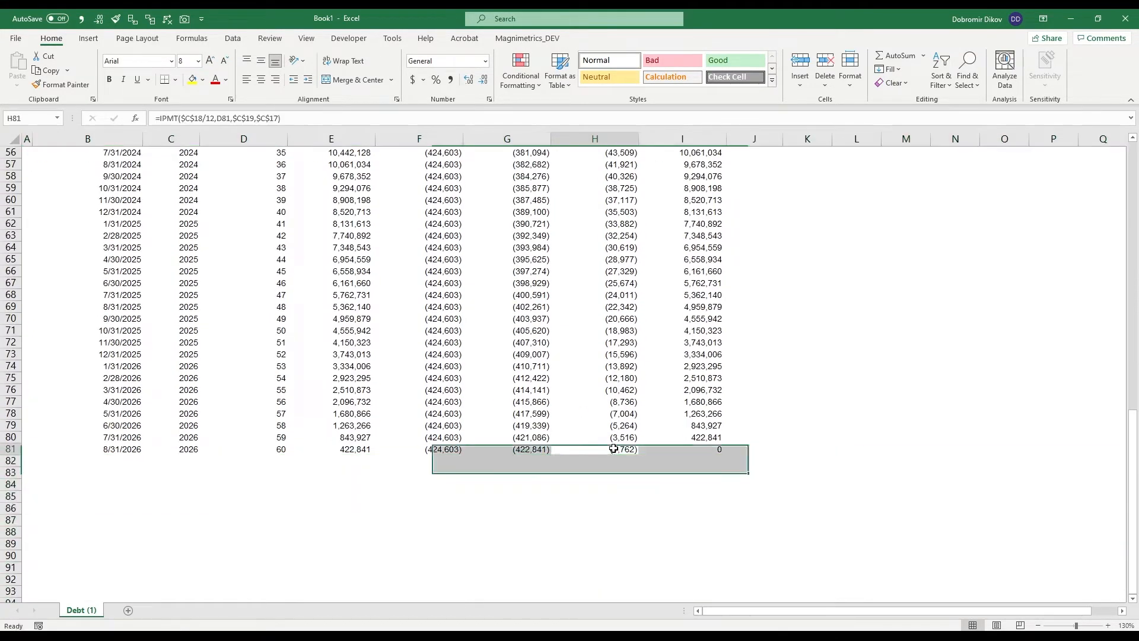
scroll(578, 258, "up", 17)
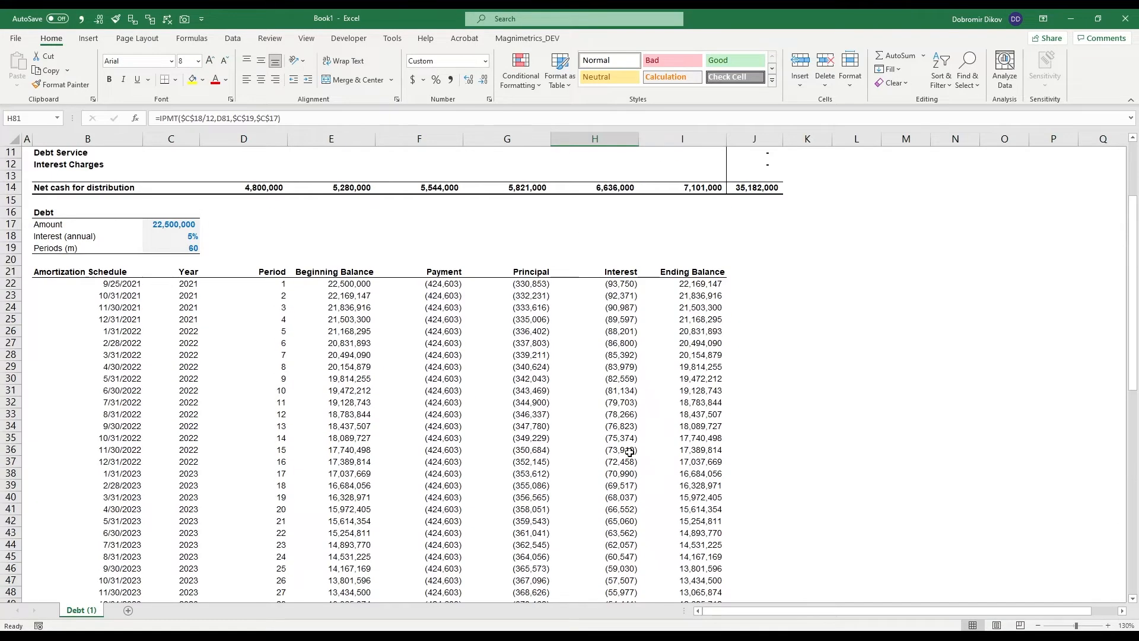
left_click(603, 356)
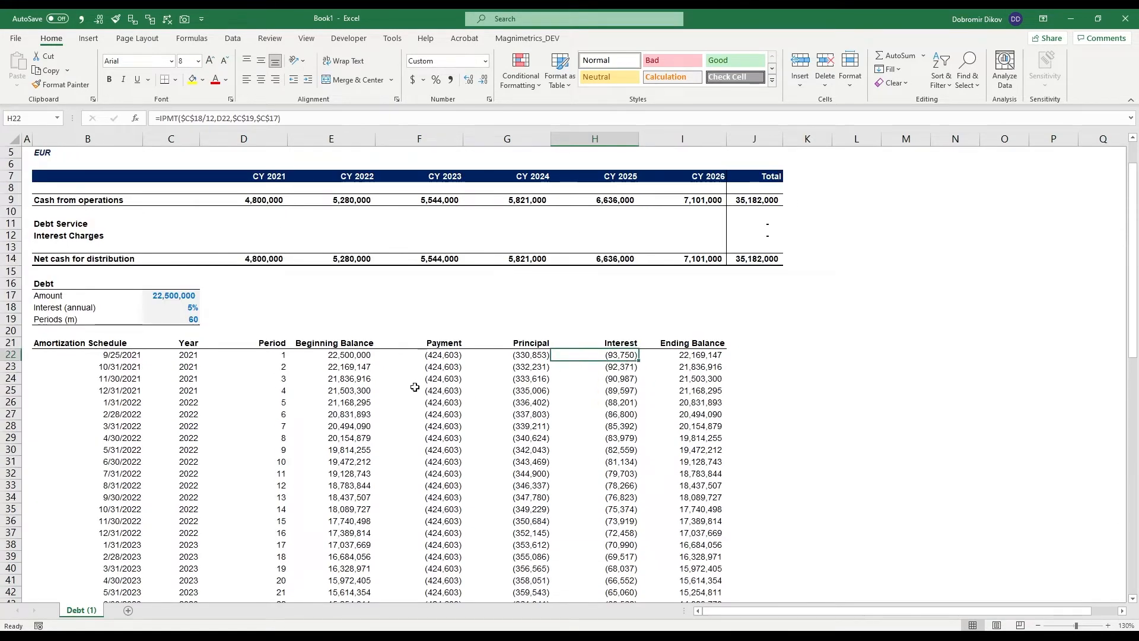
- Check the final period's interest in H81 and ending balance in I81 of the amortization schedule
scroll(453, 439, "down", 16)
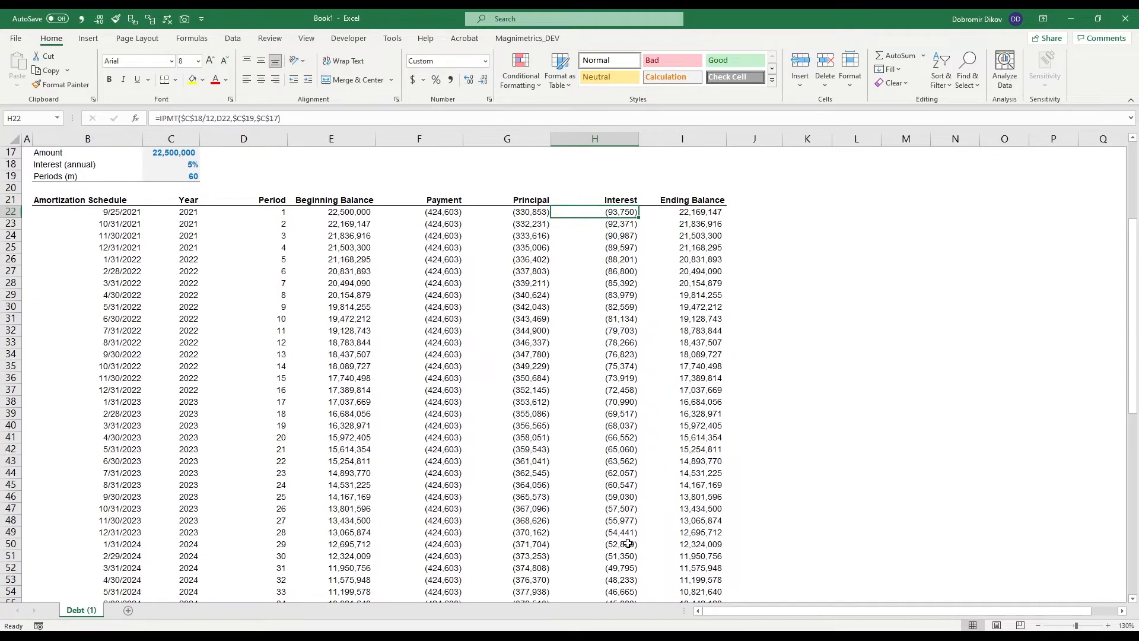
left_click(616, 484)
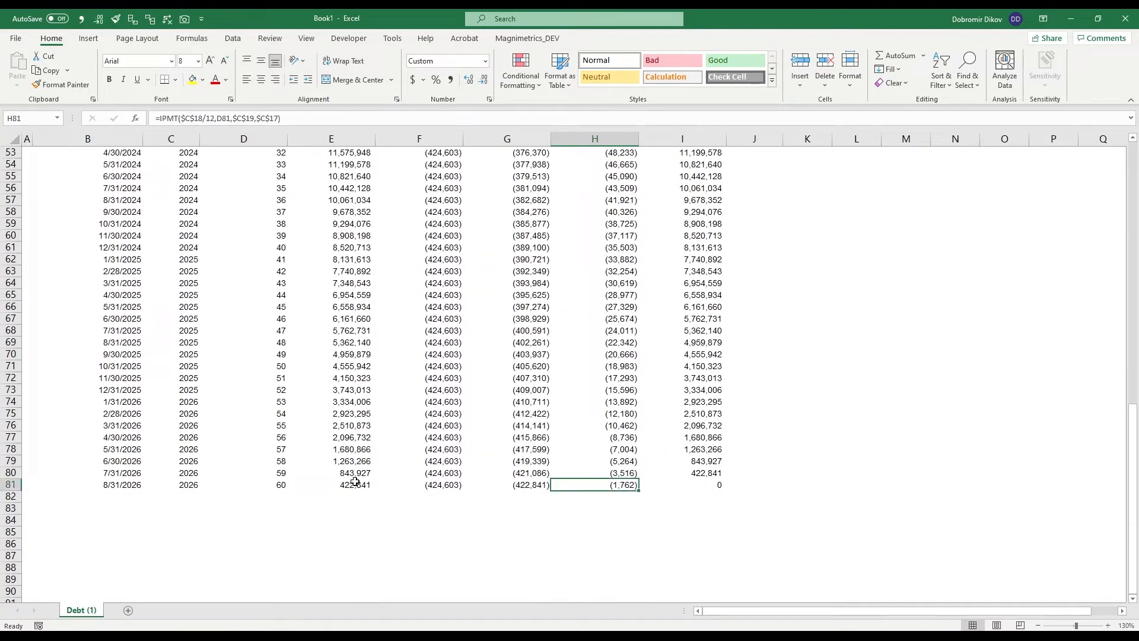
left_click(701, 487)
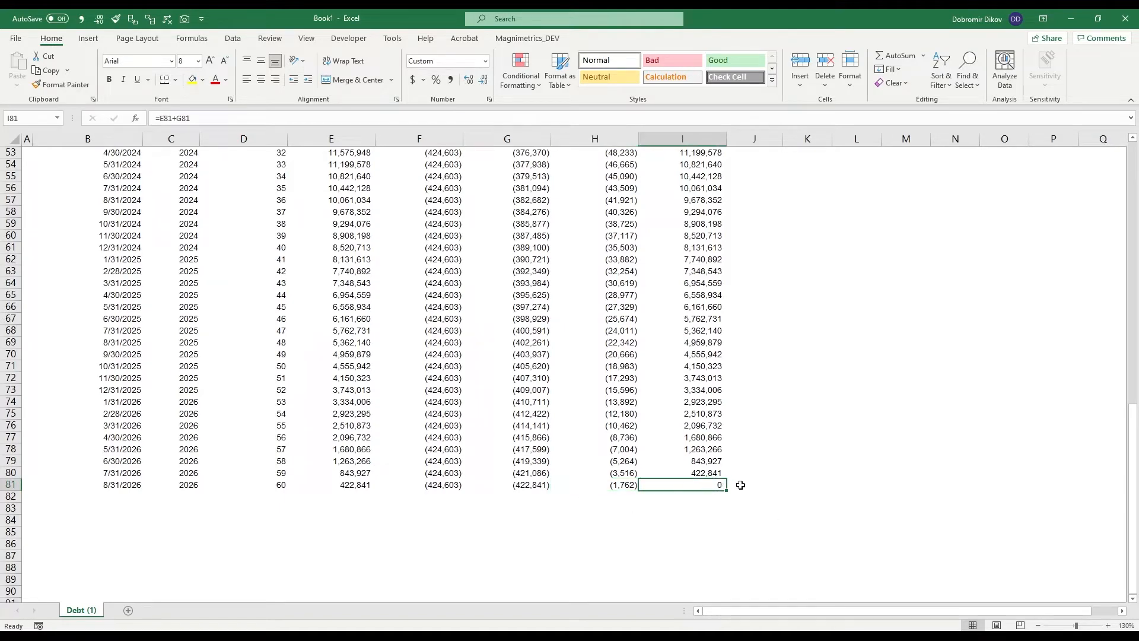
scroll(636, 498, "up", 17)
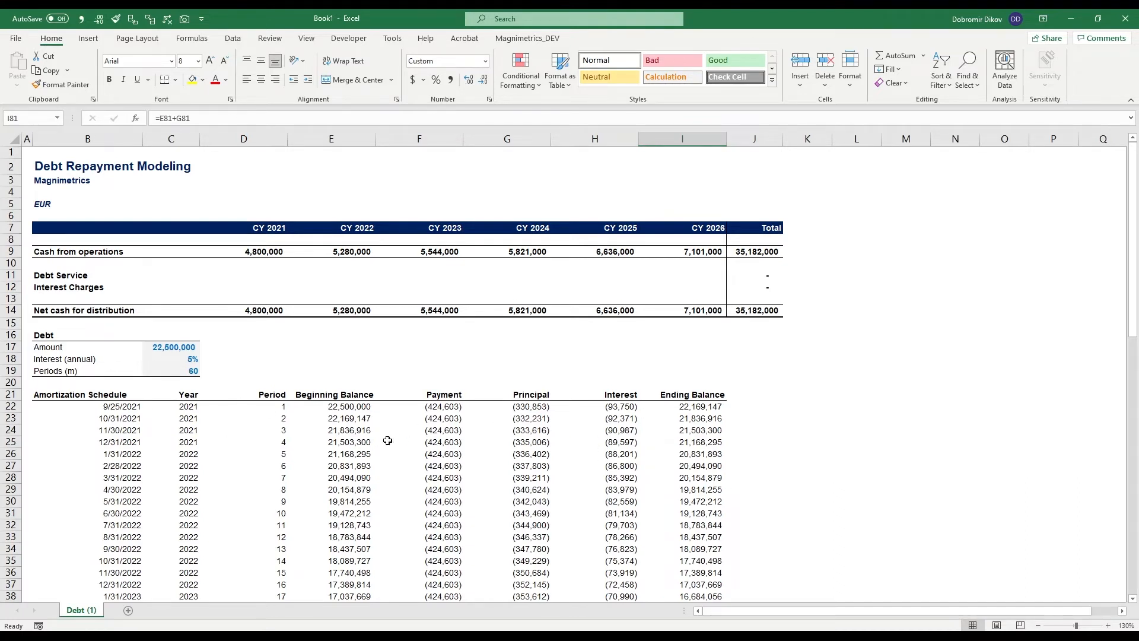
- Start a SUMIFS formula in D11 for CY 2021 debt service, with the principal column $G$21:$G$81 as absolute sum range
left_click(261, 274)
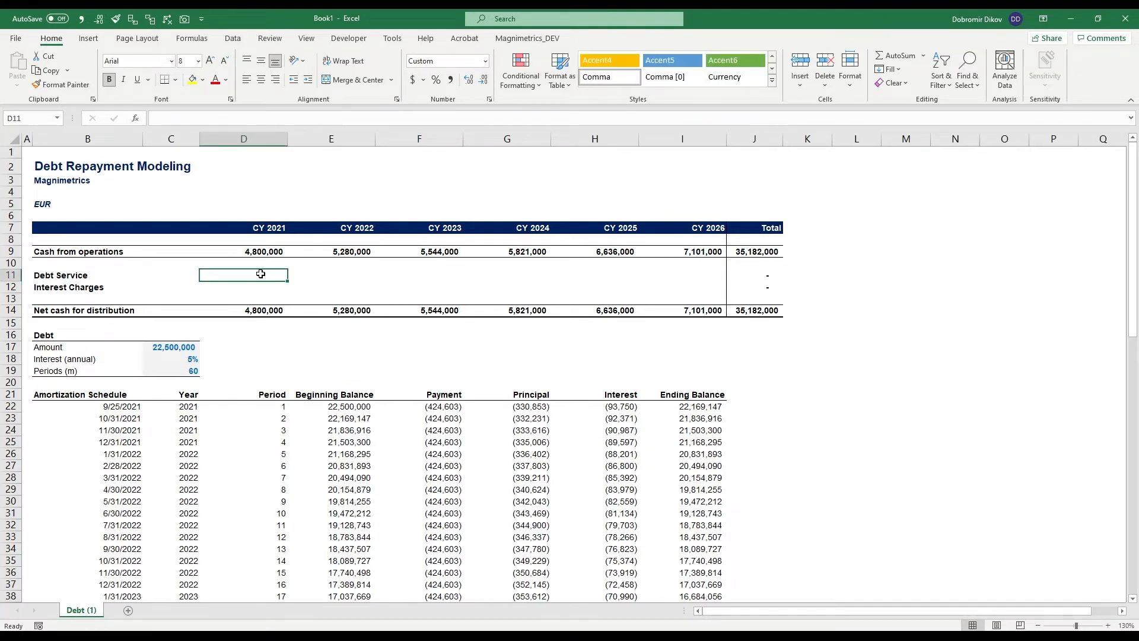
type("=sumifs")
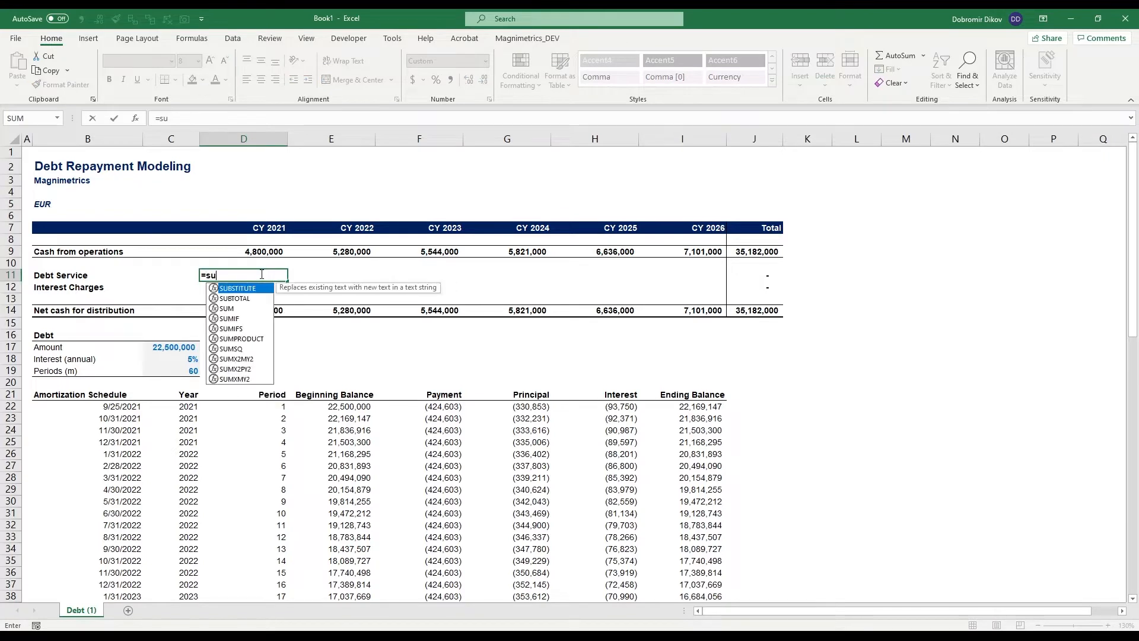
key("Tab")
key("Down")
key("Down")
key("Down")
key("Down")
key("Down")
key("Down")
key("Down")
key("Down")
key("Down")
key("Right")
key("Right")
key("Right")
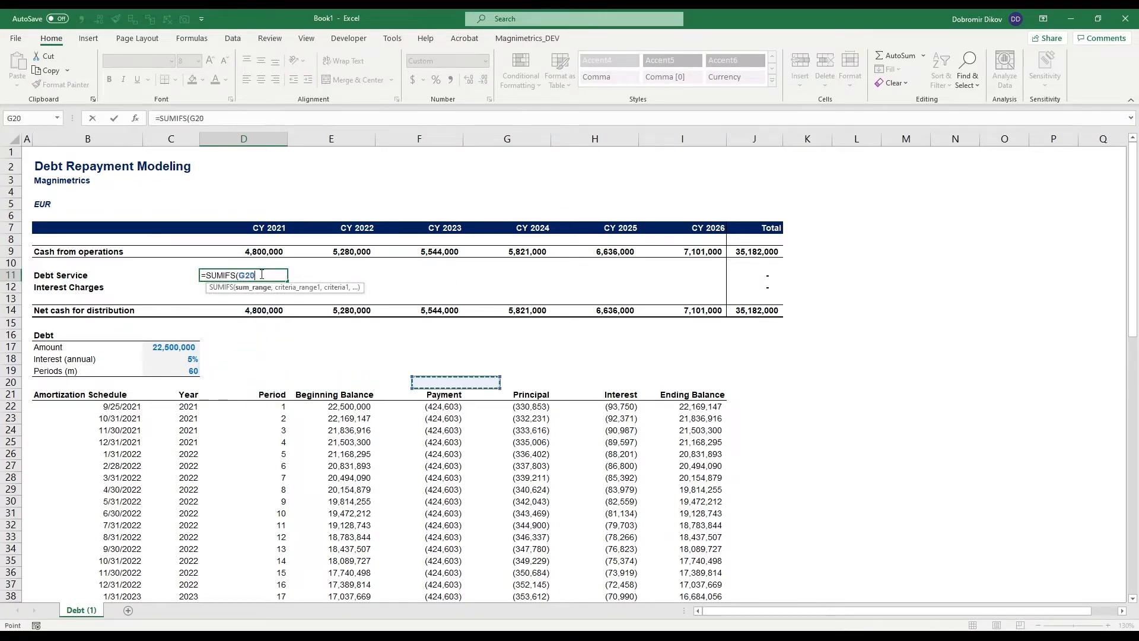
key("Down")
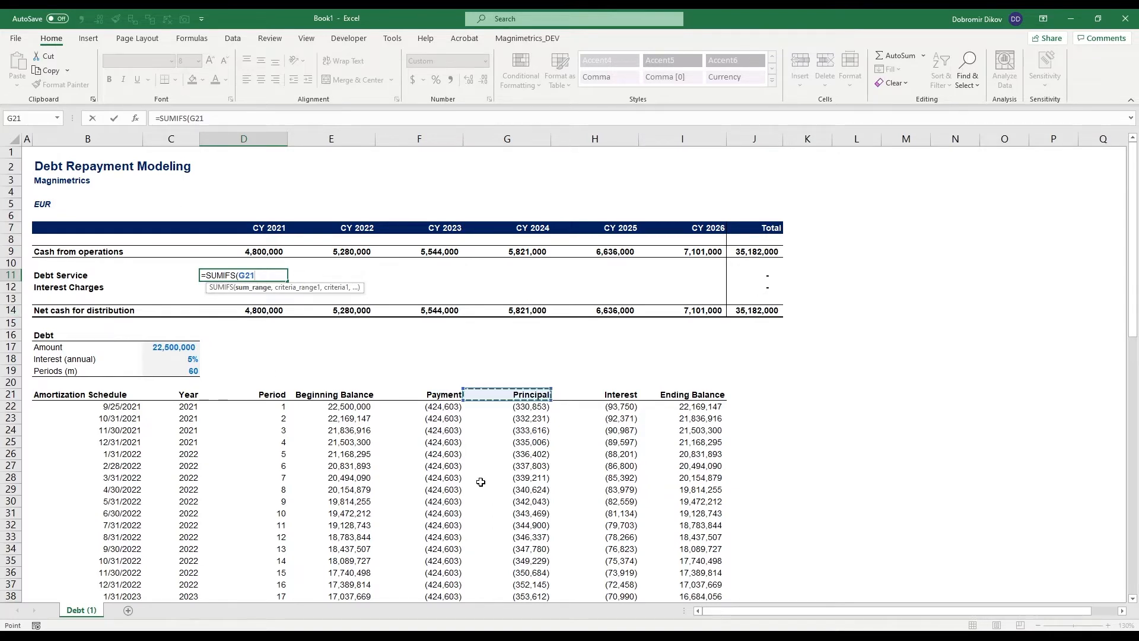
key("ctrl+shift+Down")
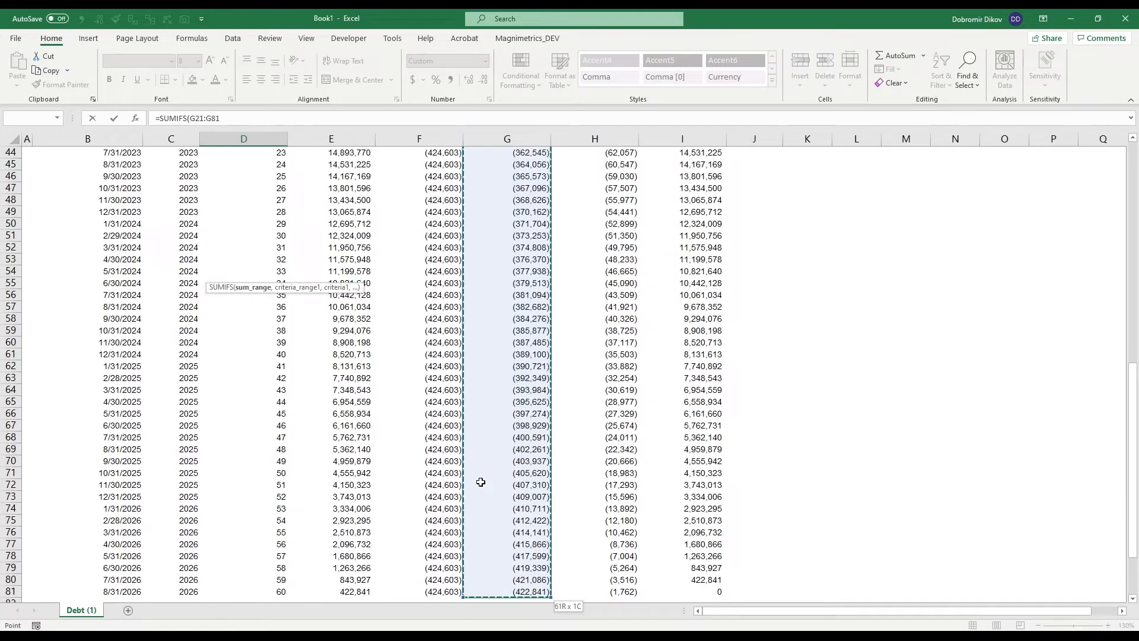
key("F4")
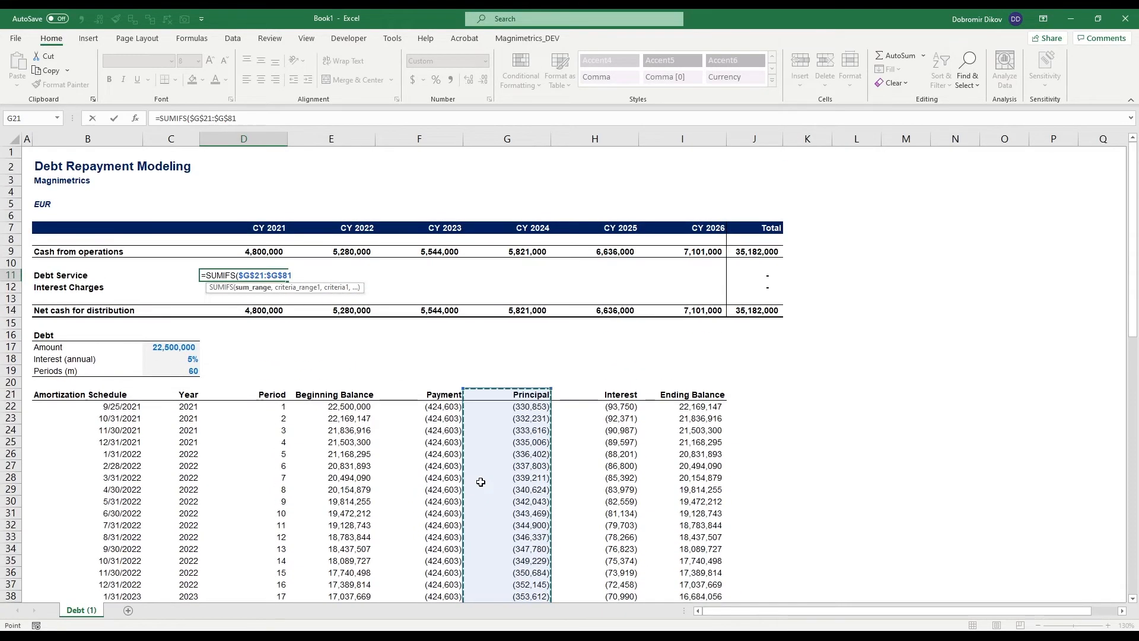
- Add the year column $C$21:$C$81 as the absolute criteria range of the debt service SUMIFS
type(",")
key("Down")
key("Down")
key("Down")
key("Down")
key("Down")
key("Down")
key("Down")
key("Down")
key("Down")
key("Down")
key("Left")
key("ctrl+shift+Down")
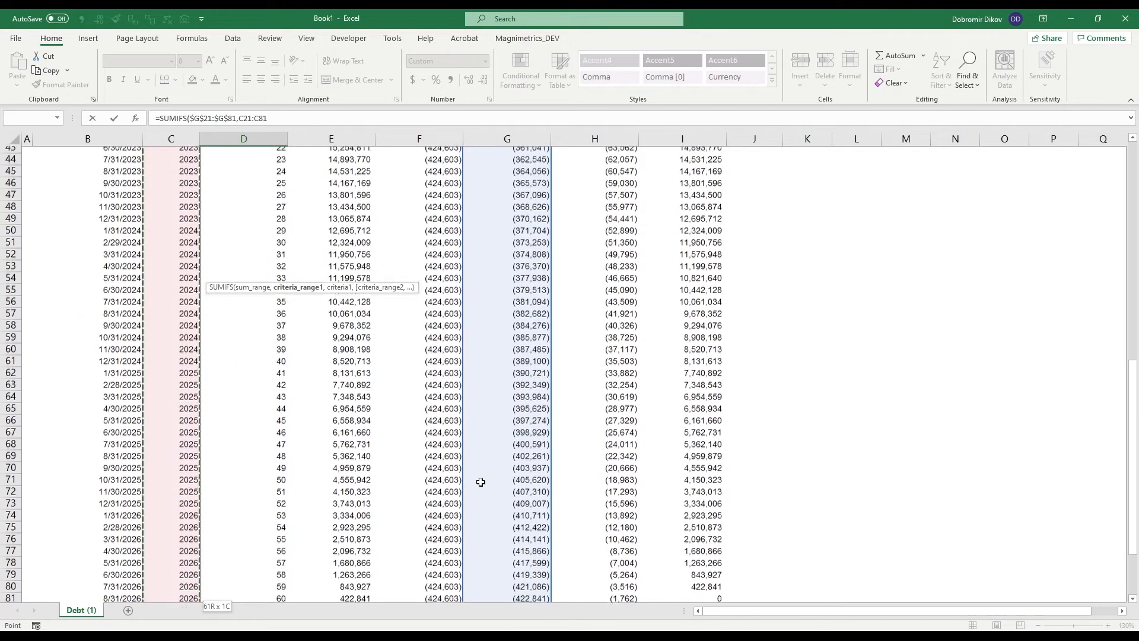
key("F4")
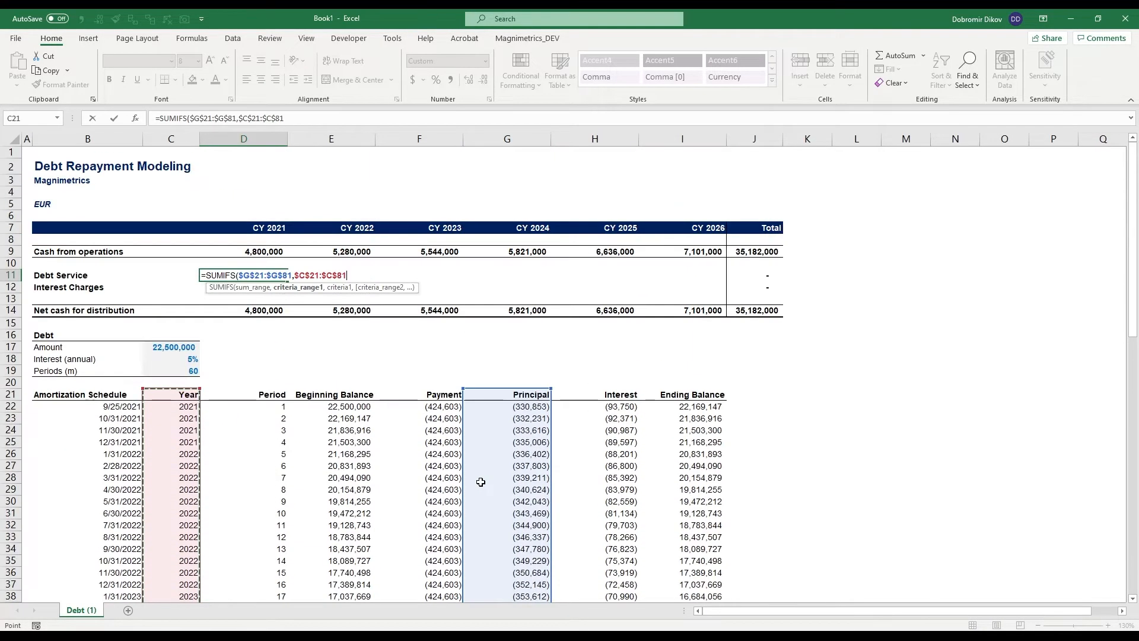
- Use the year header D7 as the criterion and complete the debt service formula in D11
type(",")
key("Up")
key("Up")
key("Up")
key("Up")
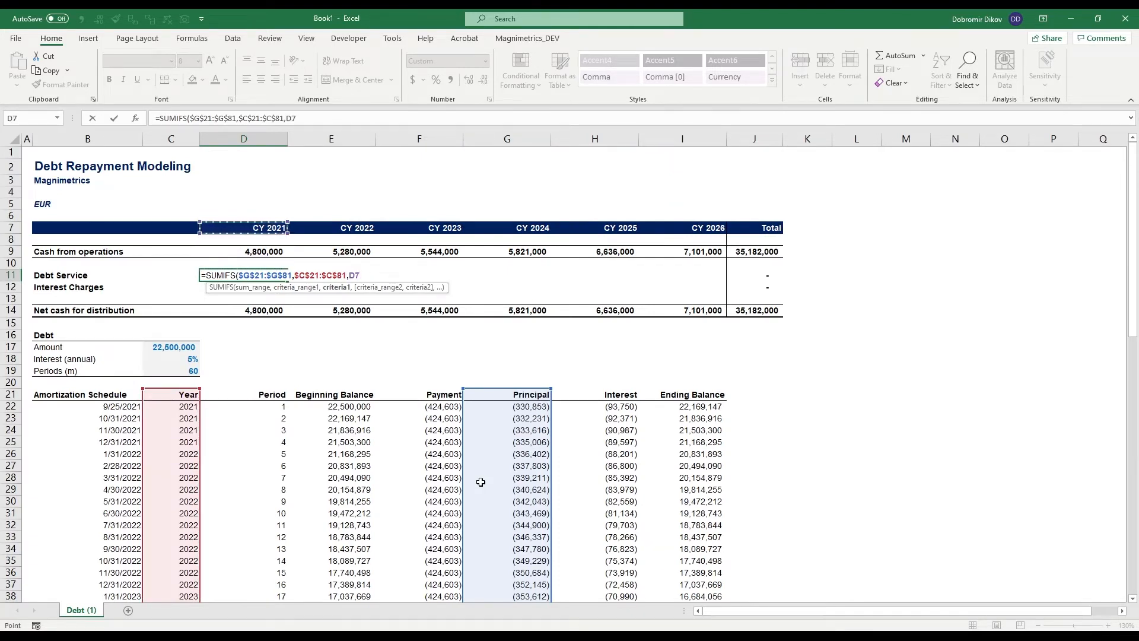
type(")")
key("ctrl+Return")
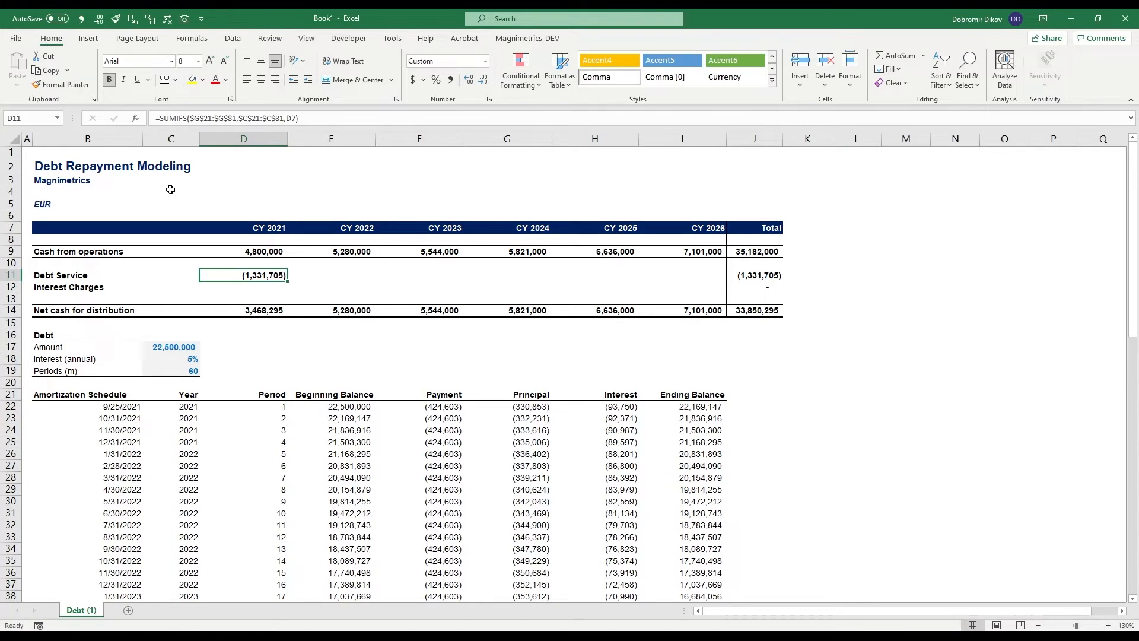
- Inspect the custom number format behind the CY 2021 header in D7
left_click(237, 232)
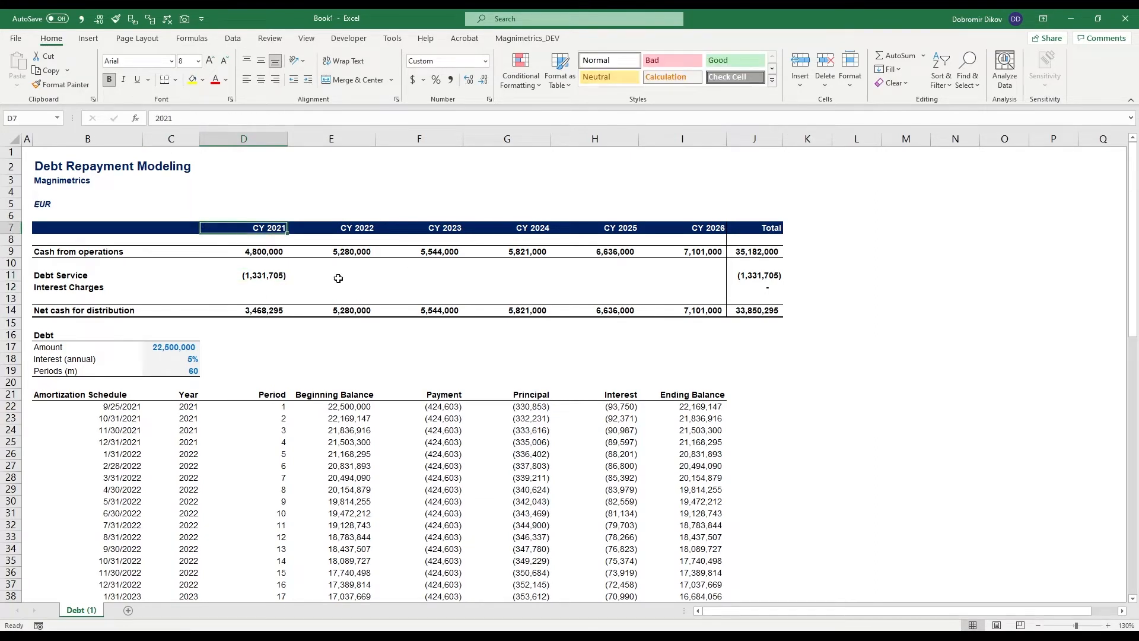
key("ctrl+1")
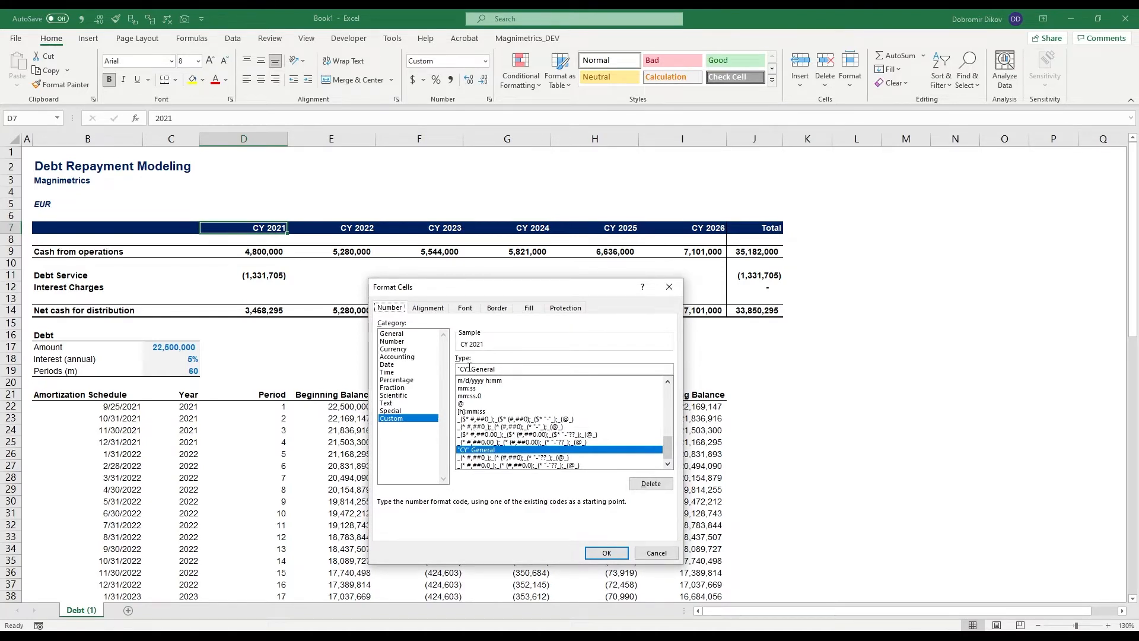
left_click(606, 552)
- Fill the debt service formula from D11 across to I11 for CY 2022 through CY 2026
left_click(261, 275)
left_click_drag(288, 281, 699, 289)
- Compare the debt service total in J11 with the amortization schedule and the loan amount in C17
left_click(767, 279)
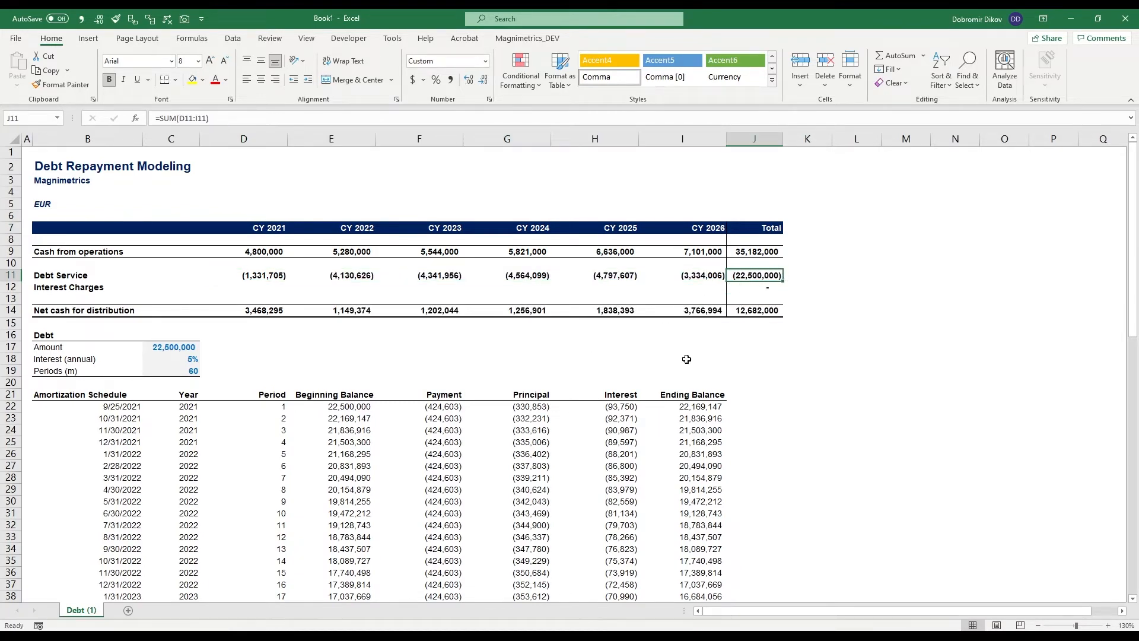
scroll(598, 425, "down", 19)
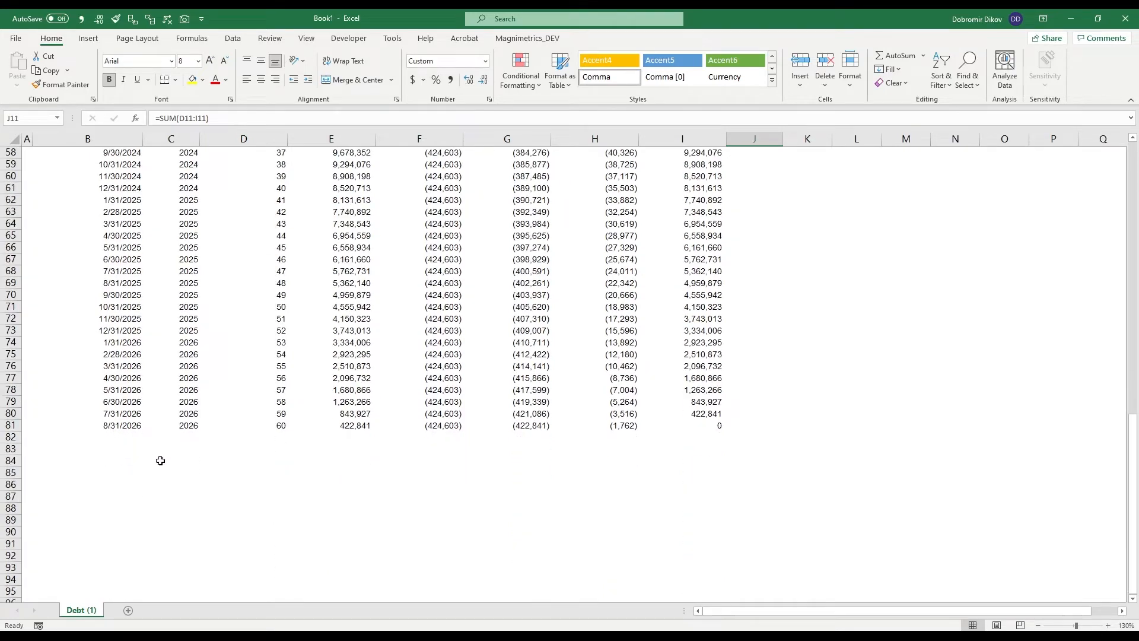
scroll(232, 467, "up", 18)
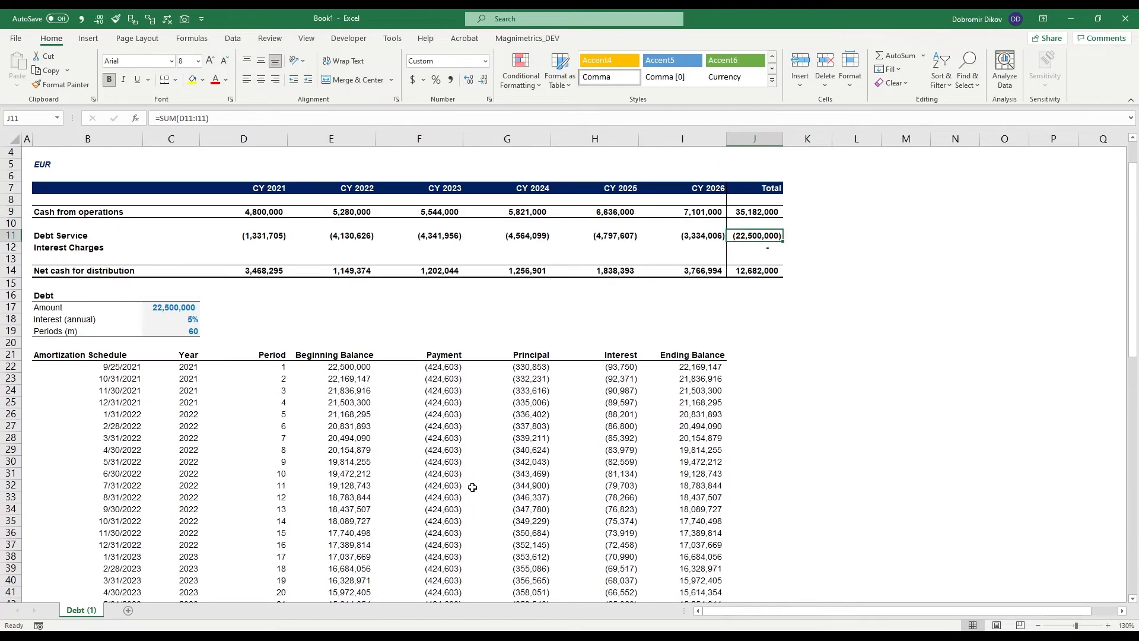
scroll(721, 323, "up", 1)
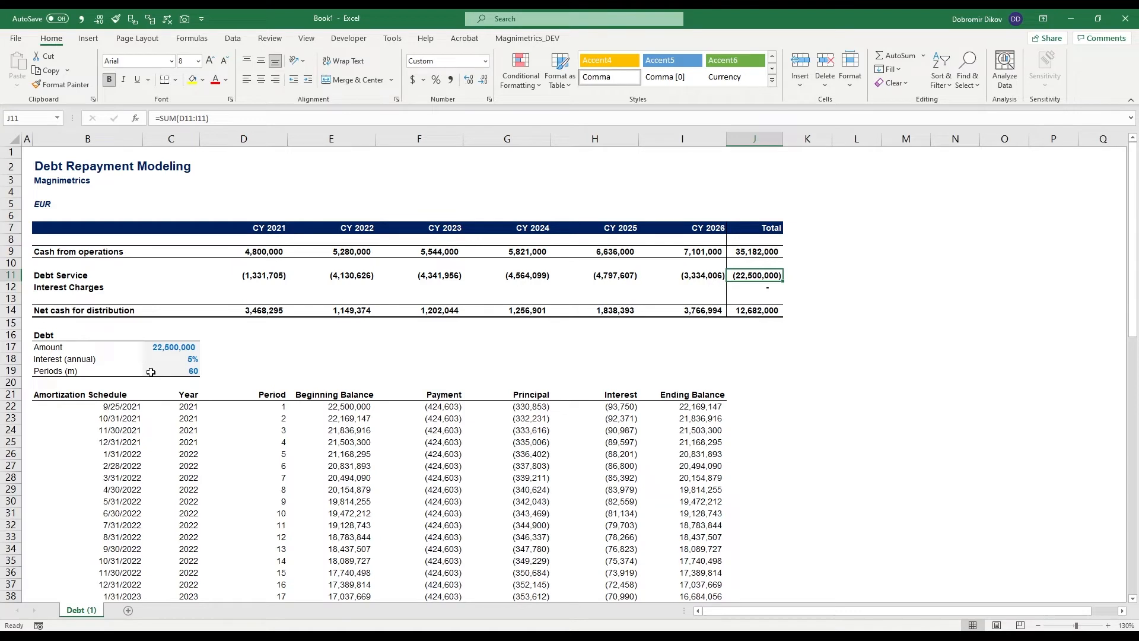
left_click(160, 347)
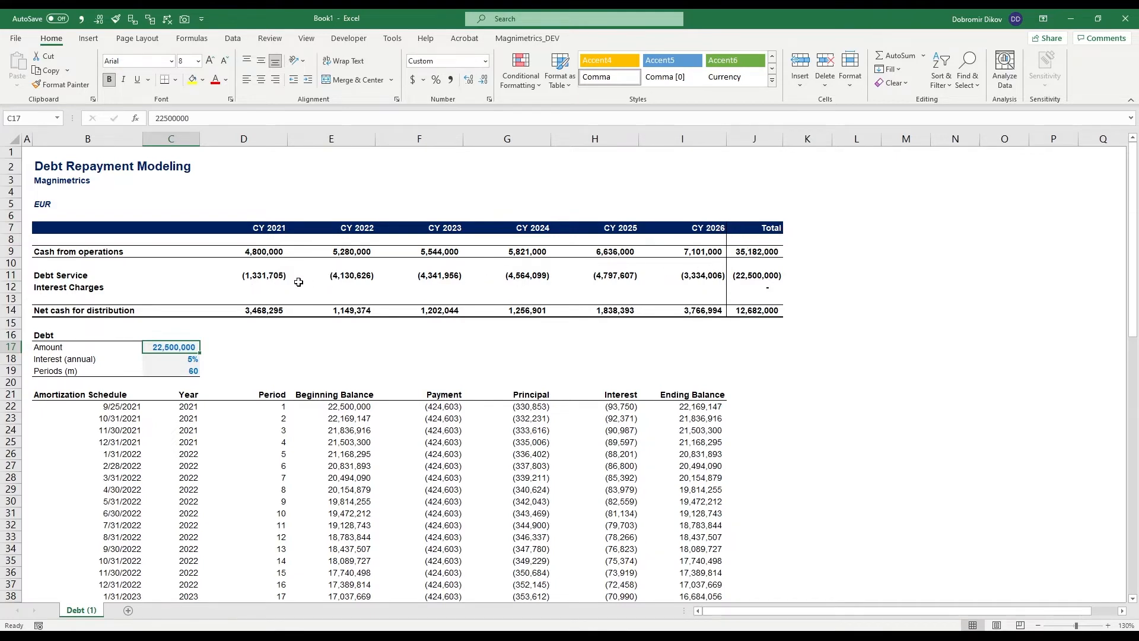
- Start a SUMIFS formula in D12 for CY 2021 interest charges, with the interest column $H$21:$H$81 as absolute sum range
left_click(265, 286)
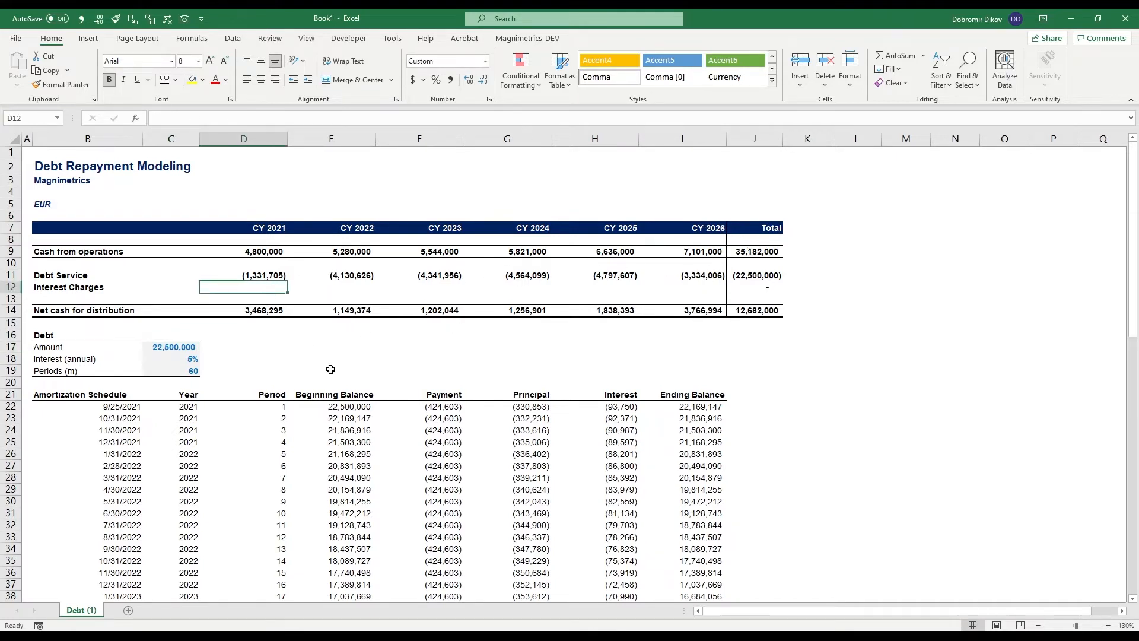
type("=sumifs")
key("Tab")
left_click(633, 393)
key("ctrl+shift+Down")
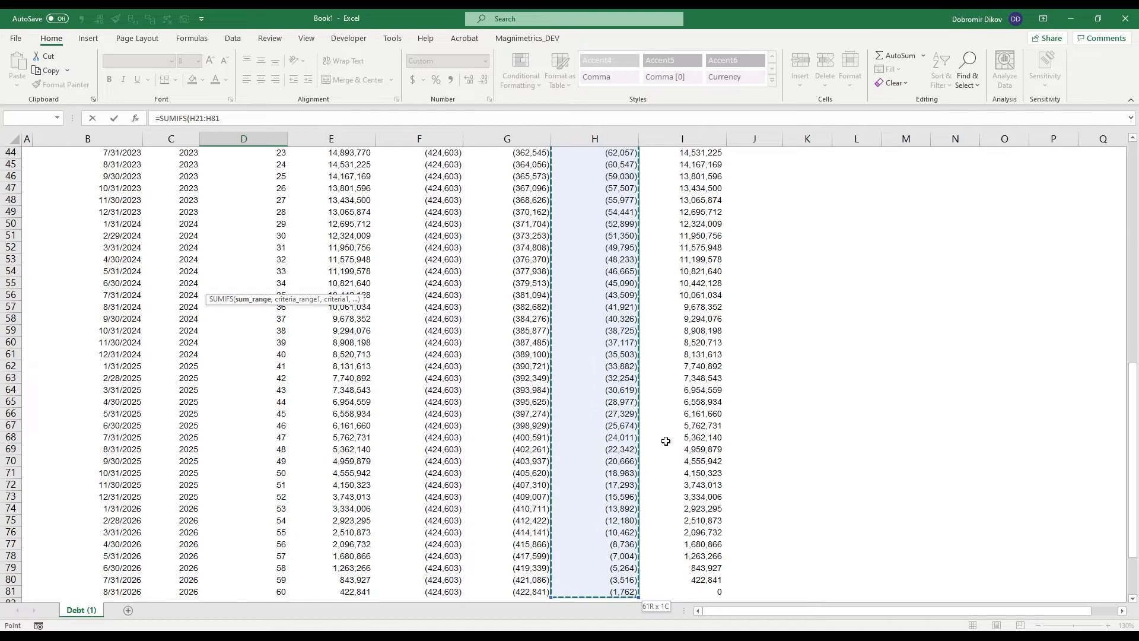
key("F4")
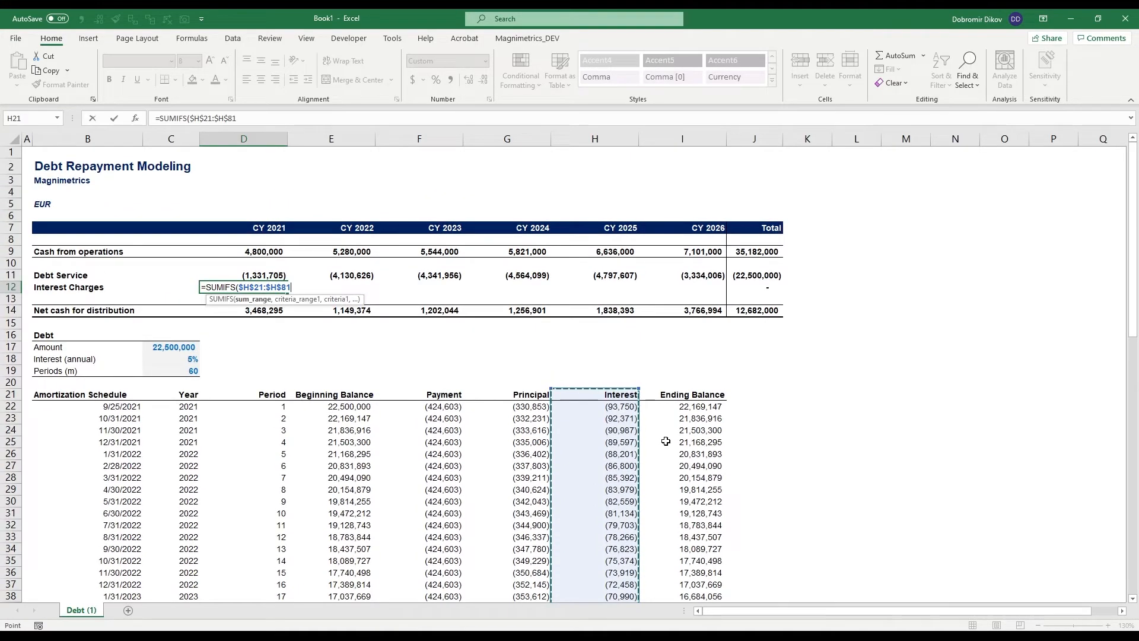
- Add the year column $C$21:$C$81 as the absolute criteria range of the interest charges SUMIFS
type(",")
key("Down")
key("Down")
key("Down")
key("Down")
key("Down")
key("Down")
key("Down")
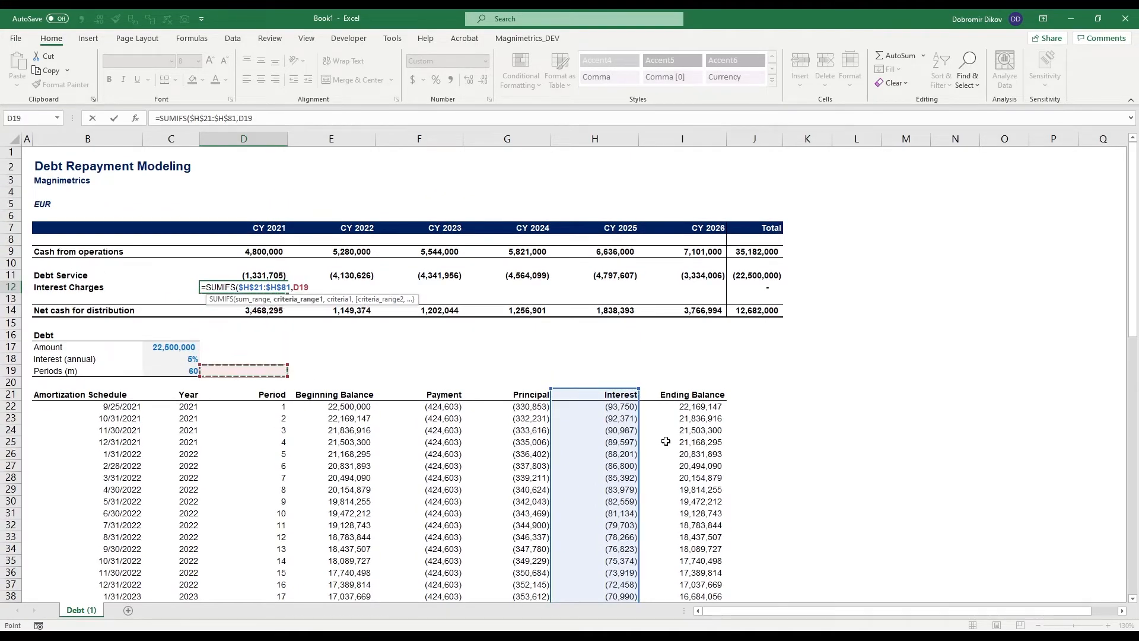
key("Left")
key("Down")
key("Down")
key("ctrl+shift+Down")
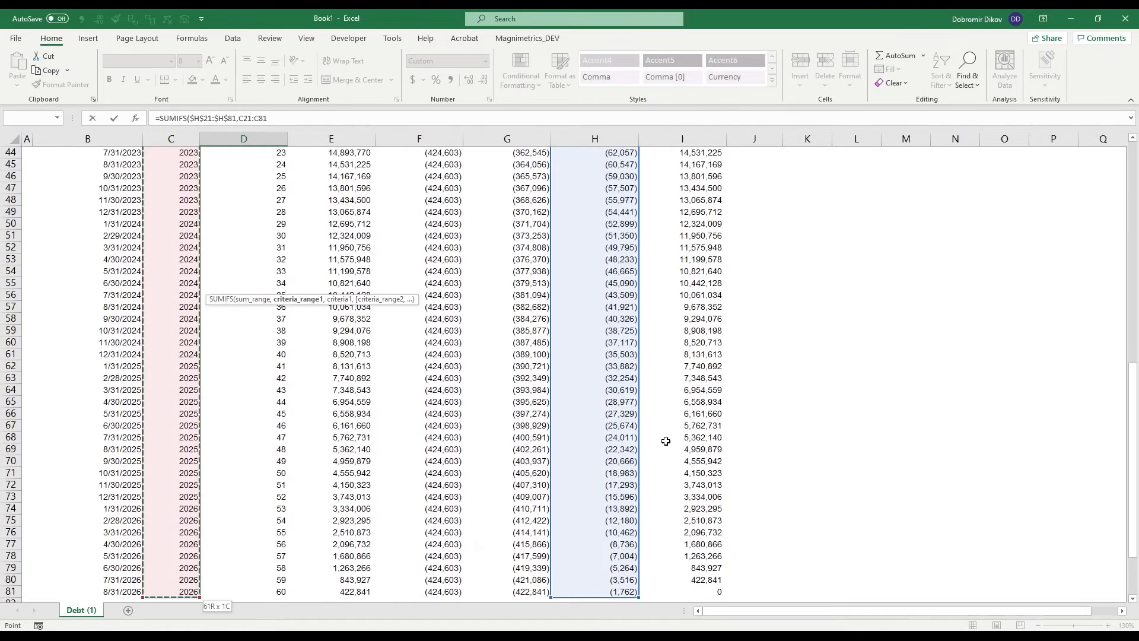
key("F4")
- Use the year header D7 as the criterion and complete the interest charges formula in D12
type(",")
key("Up")
key("Up")
key("Up")
key("Up")
key("Up")
type(")")
key("ctrl+Return")
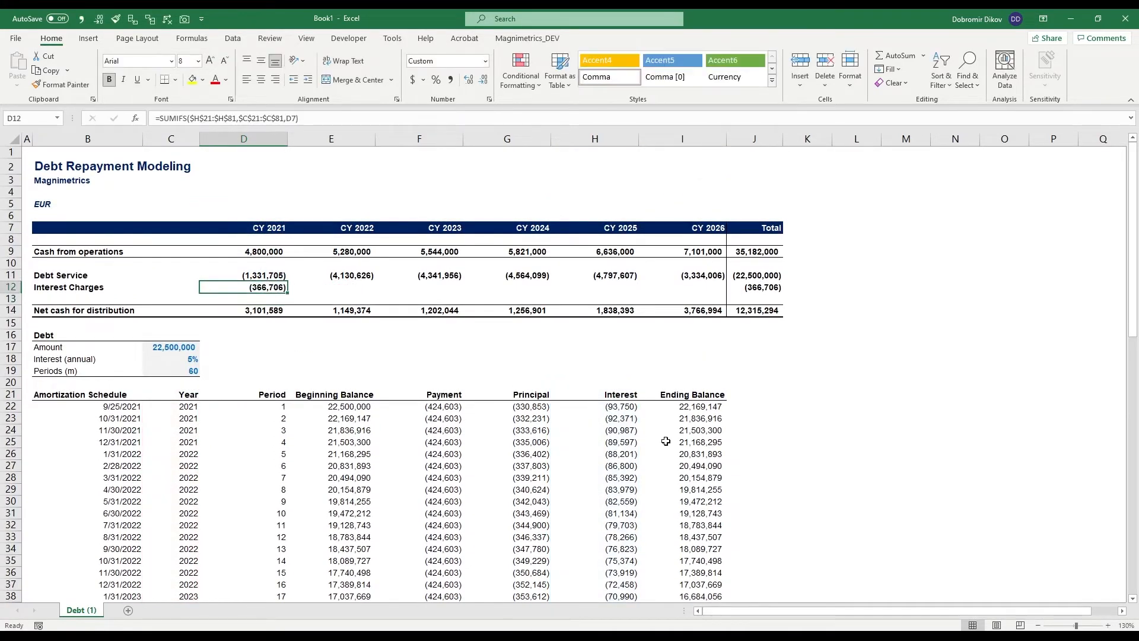
- Fill the interest charges formula from D12 across to I12 for the remaining years
key("shift+Right")
key("shift+Right")
key("shift+Right")
key("shift+Right")
key("shift+Right")
key("ctrl+r")
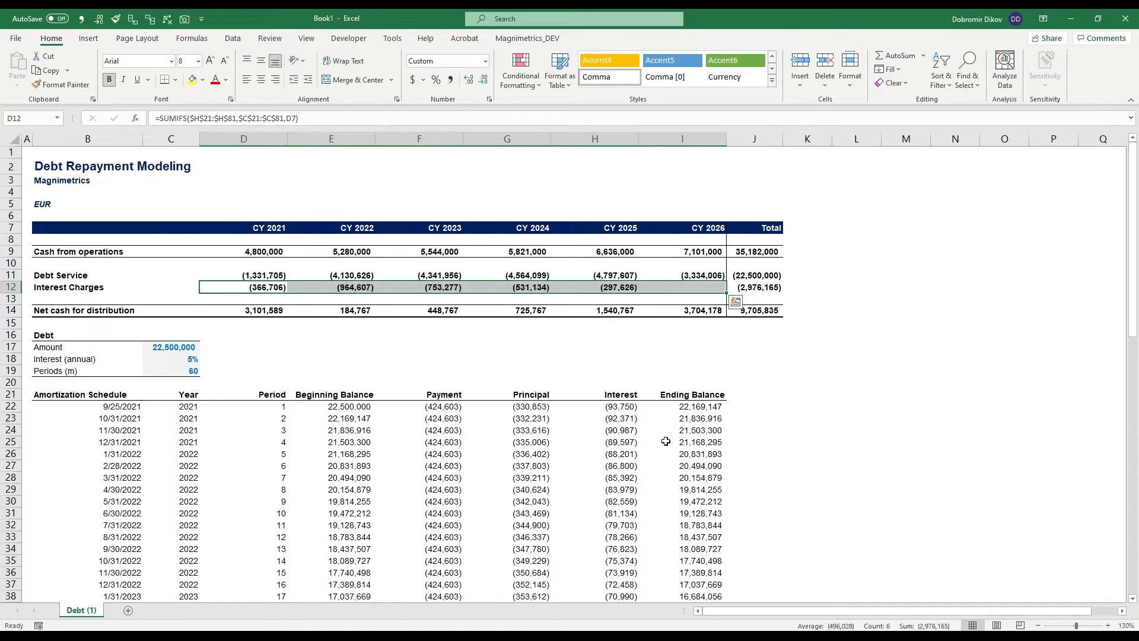
- Examine the filled interest charges and debt service formulas across the yearly columns in rows 12 and 11
key("Left")
key("Right")
key("Right")
key("Right")
key("Right")
key("Right")
key("Right")
key("Left")
key("Left")
key("Left")
key("Left")
key("Left")
key("Up")
key("Right")
key("Right")
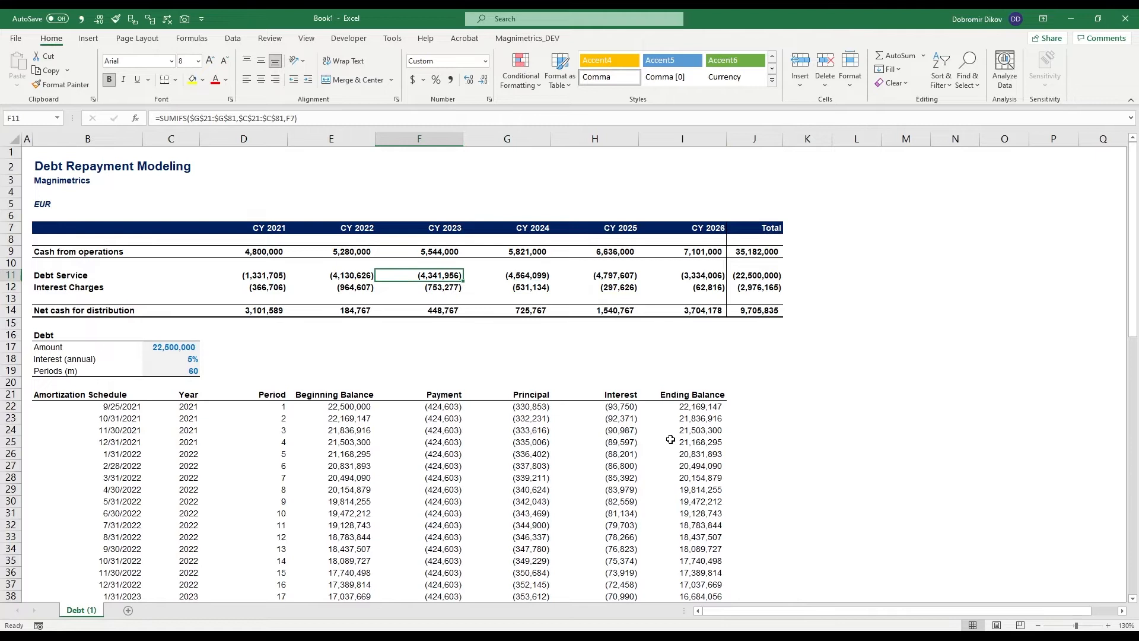
- Review yearly debt service, net cash for distribution and cash from operations, along with the first payment date in B22
left_click_drag(252, 270, 669, 276)
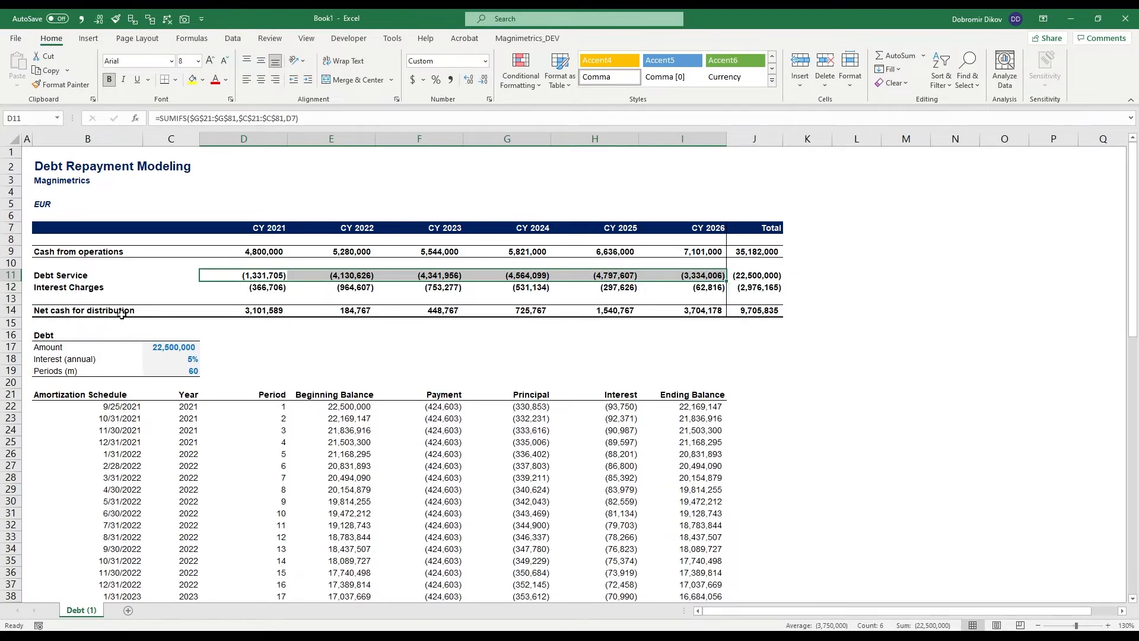
left_click(257, 312)
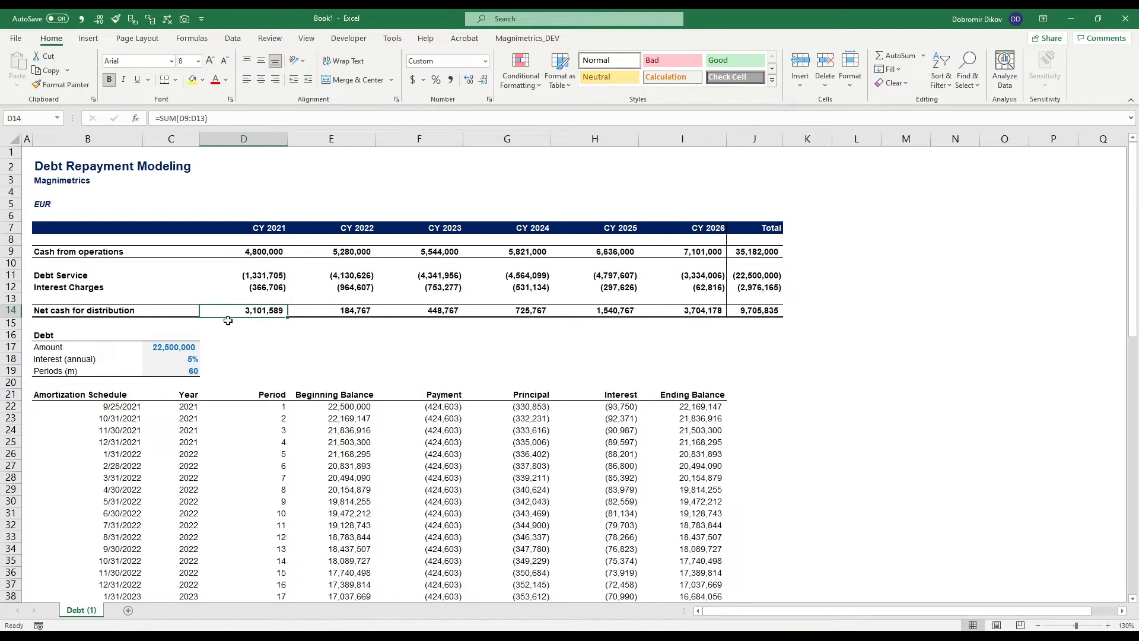
left_click(110, 408)
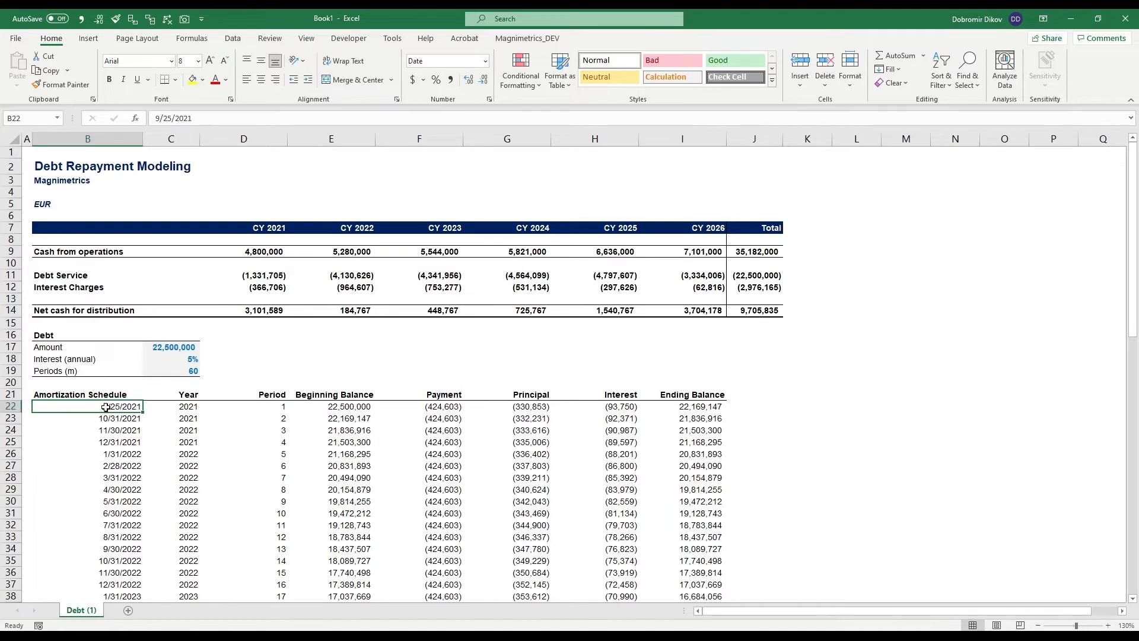
left_click(364, 311)
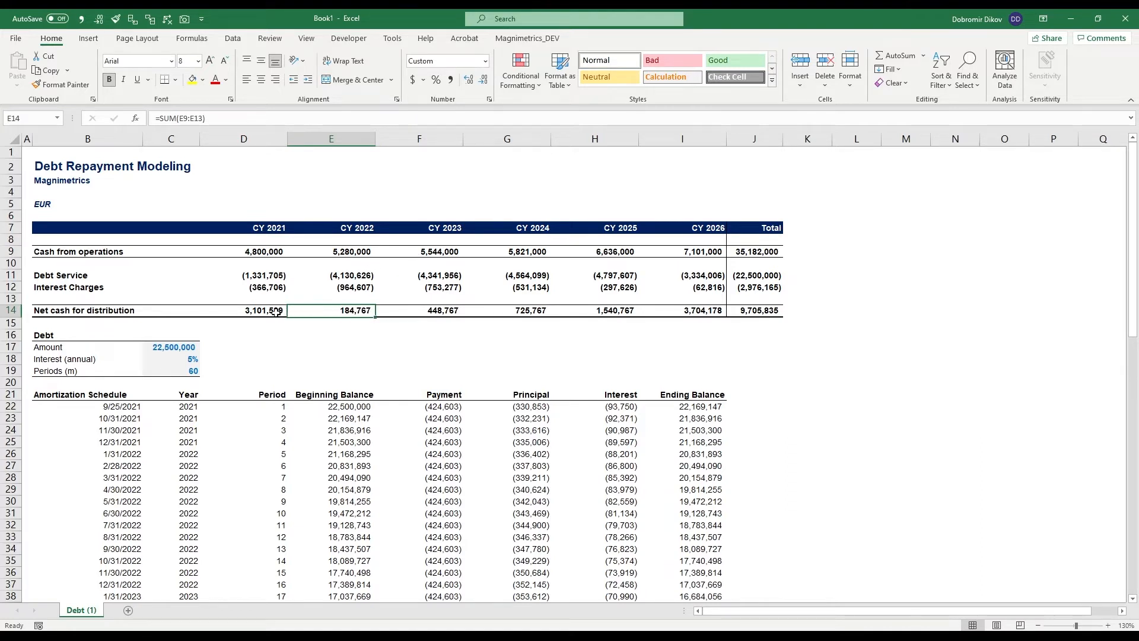
left_click(402, 313)
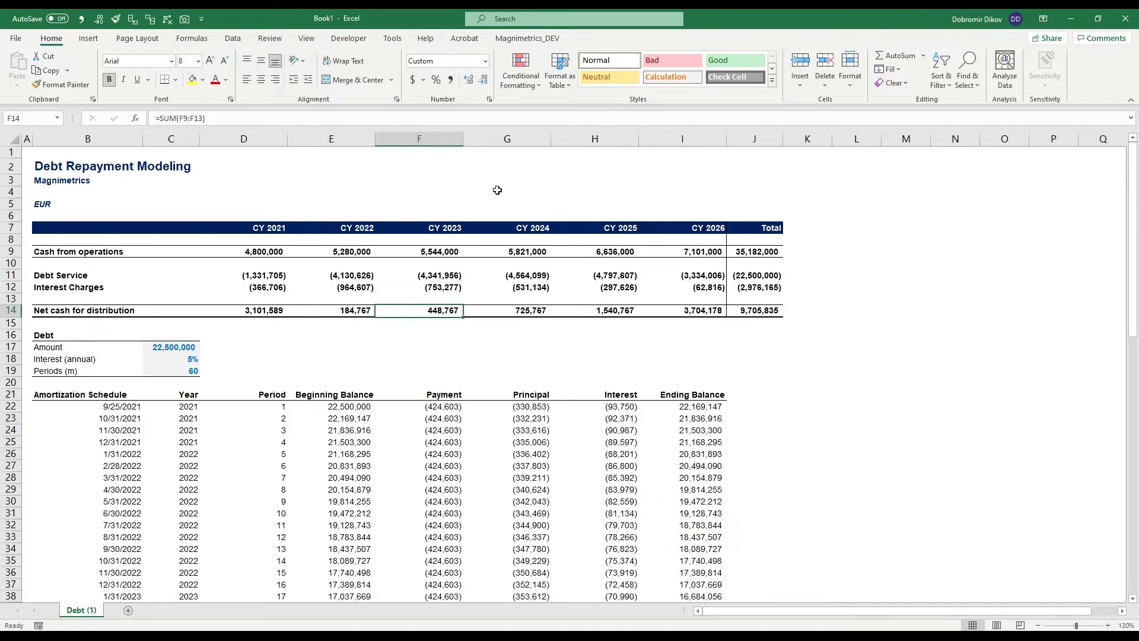
left_click_drag(276, 254, 681, 254)
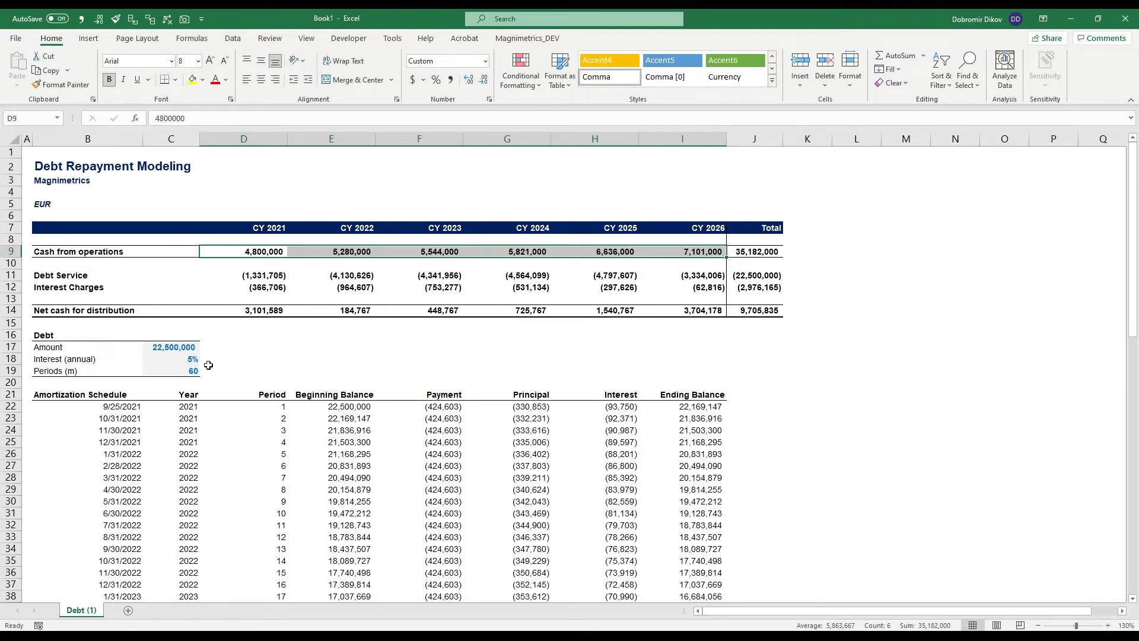
- Create a copy of the Debt (1) sheet and place it before the original
left_click(162, 348)
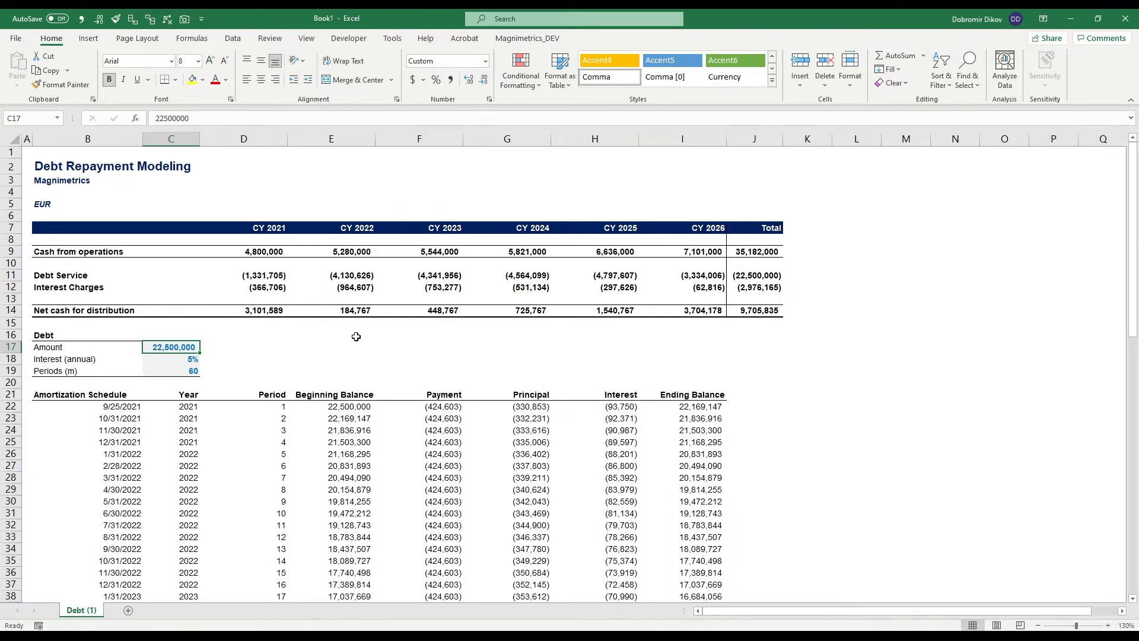
left_click_drag(347, 309, 466, 312)
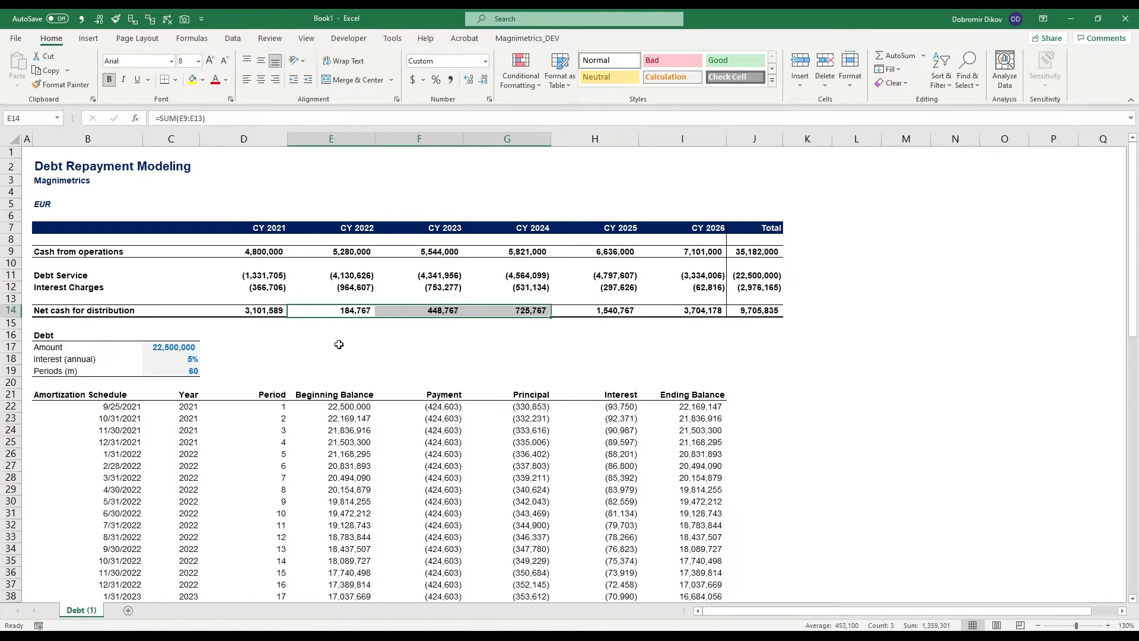
right_click(86, 611)
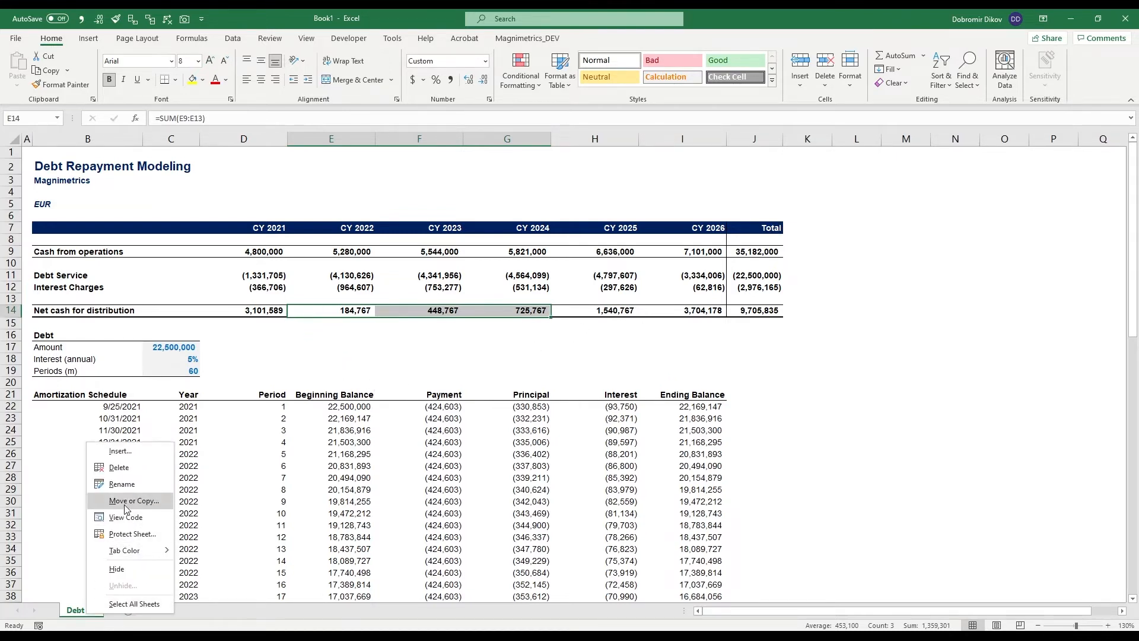
left_click(126, 502)
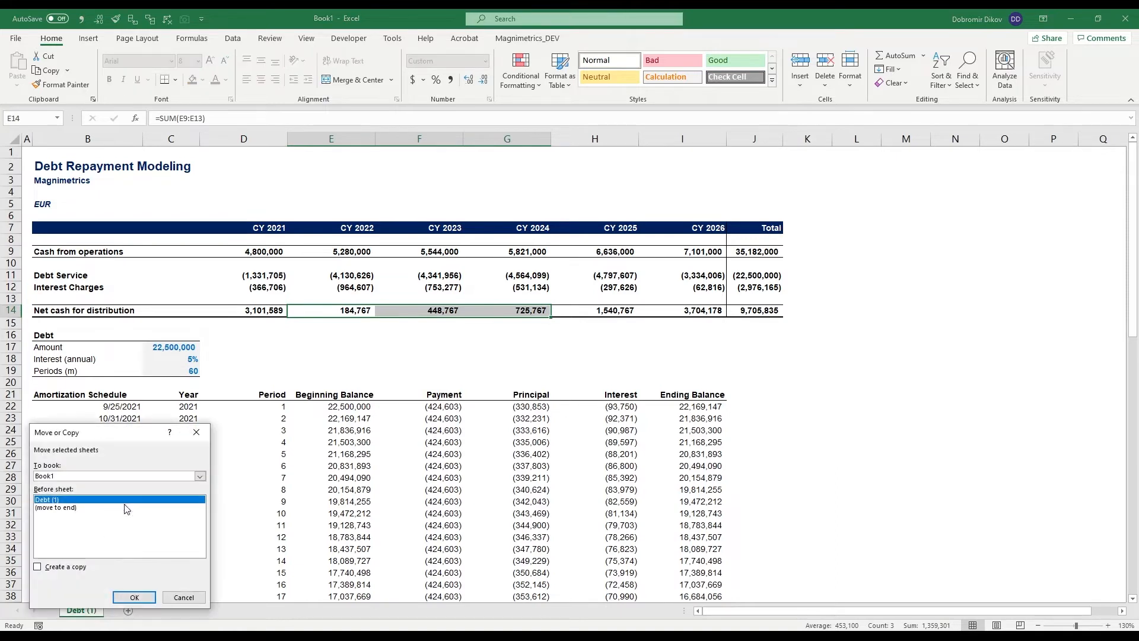
left_click(77, 568)
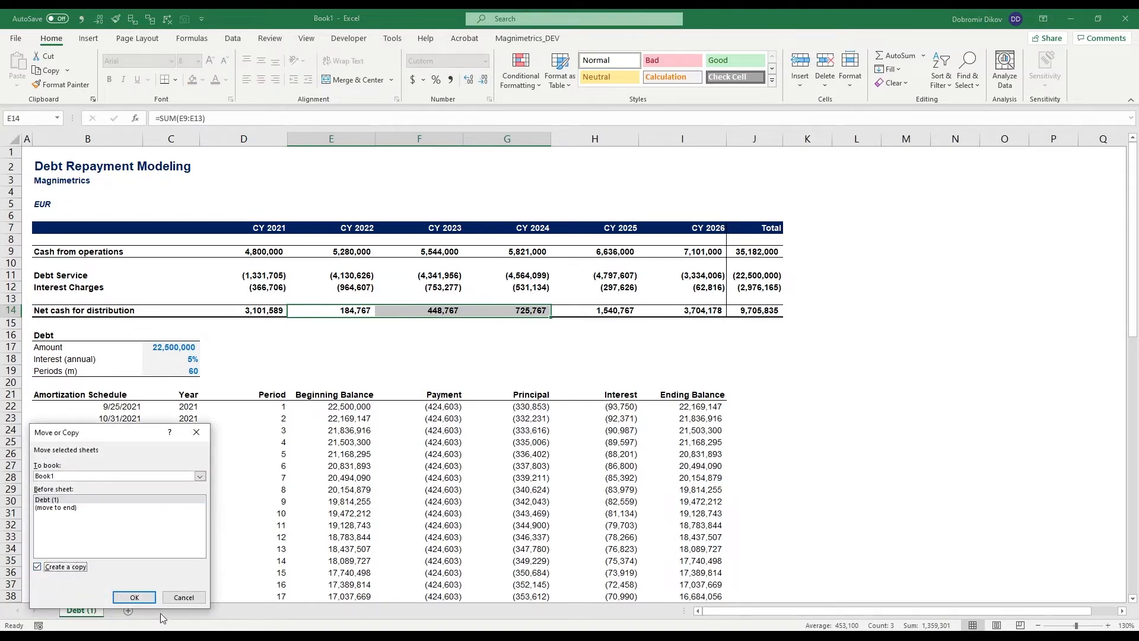
left_click(134, 597)
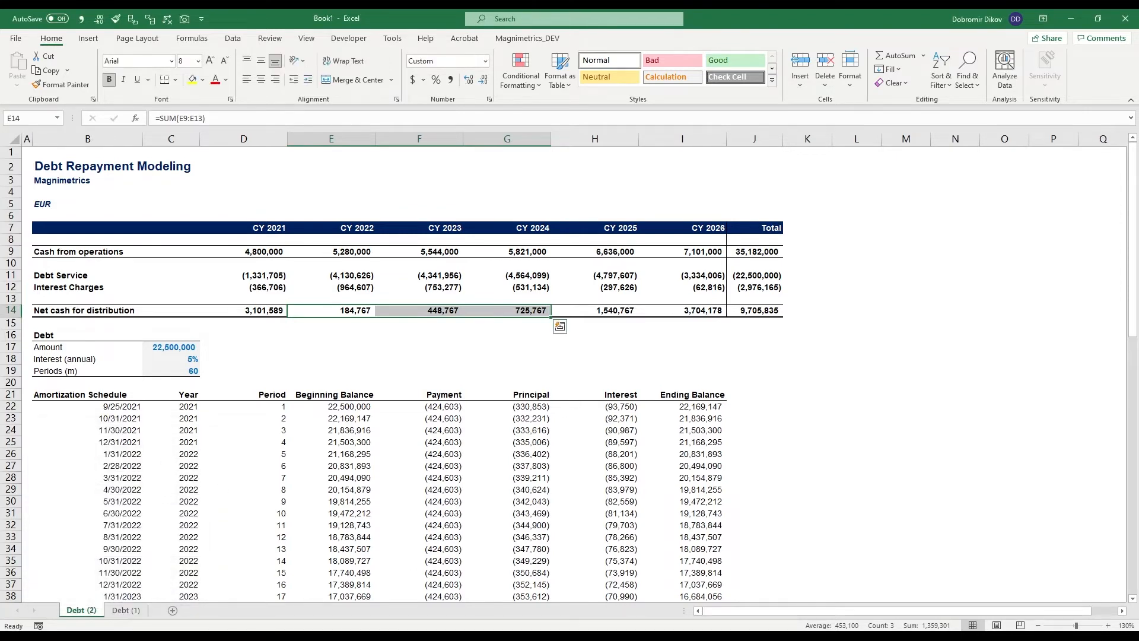
key("alt+Tab")
key("alt+Tab")
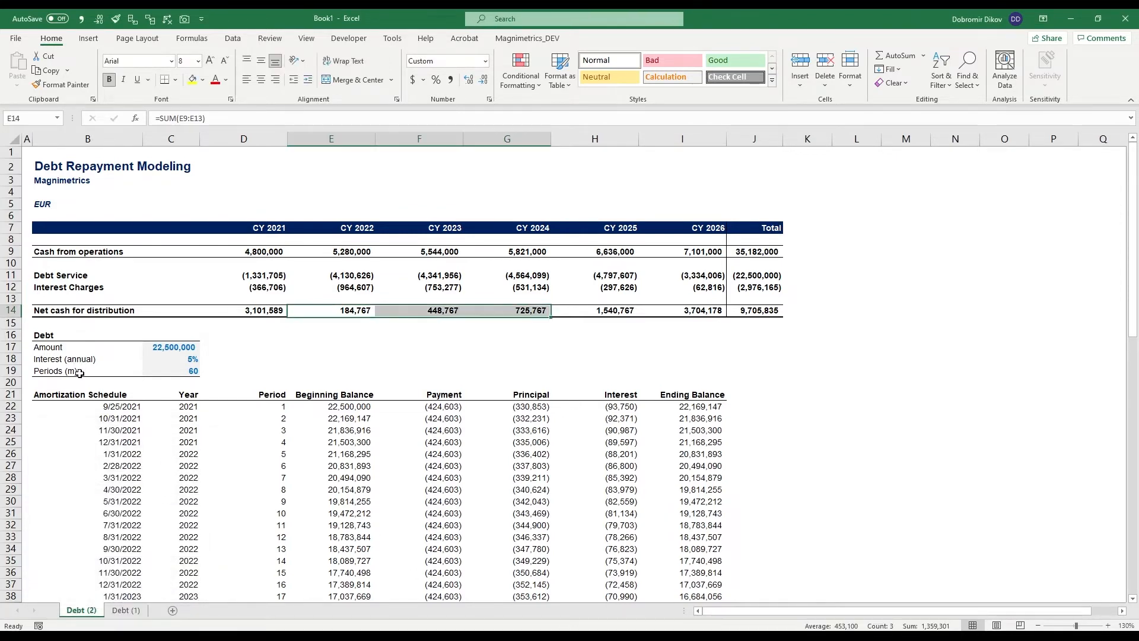
- Relabel the loan term input in B19 as Monthly Payment and set its value in C19 to 400000
left_click(79, 370)
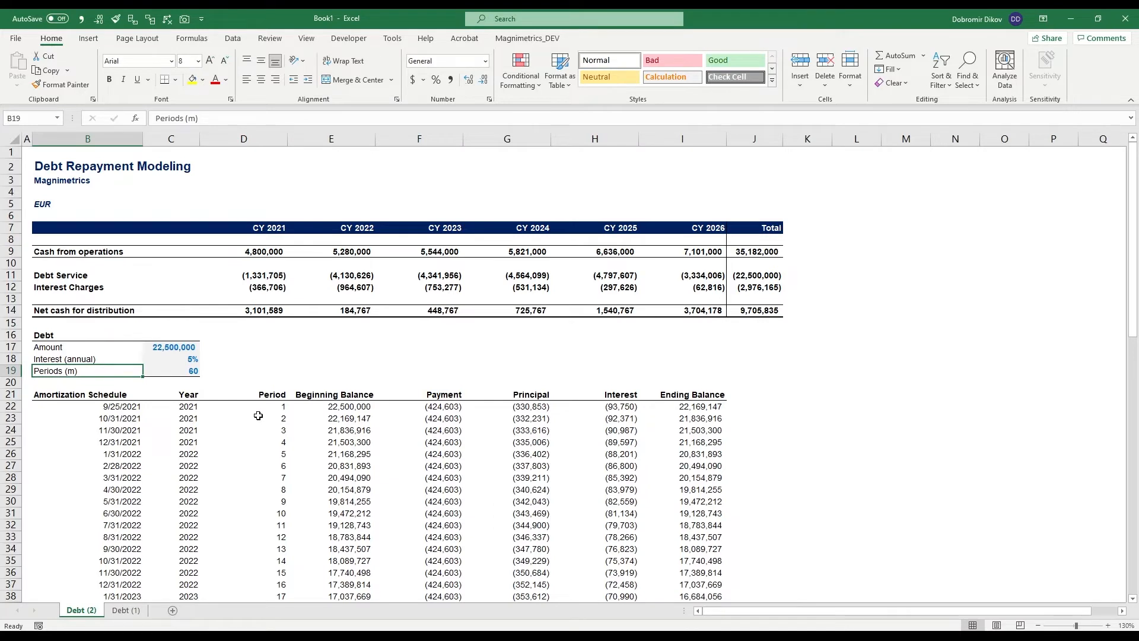
type("Mon")
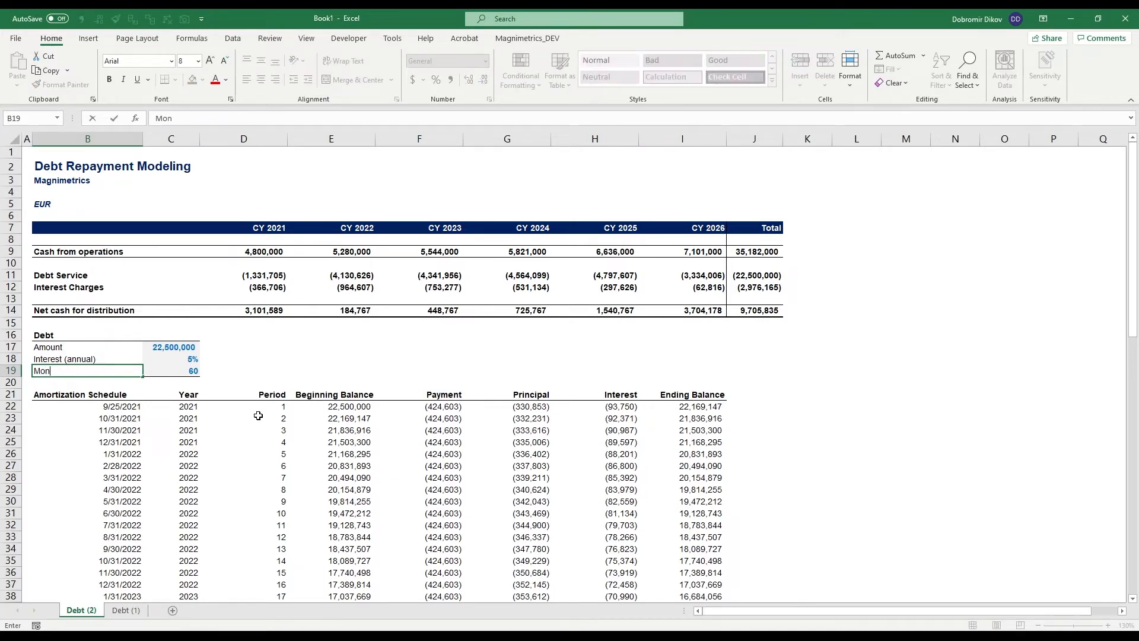
type("thly Payment")
key("Tab")
type("400000")
key("Return")
- Clear all amortization schedule rows from row 23 down, keeping only the first period in row 22
key("Down")
key("Down")
key("Down")
key("shift+space")
key("ctrl+shift+Down")
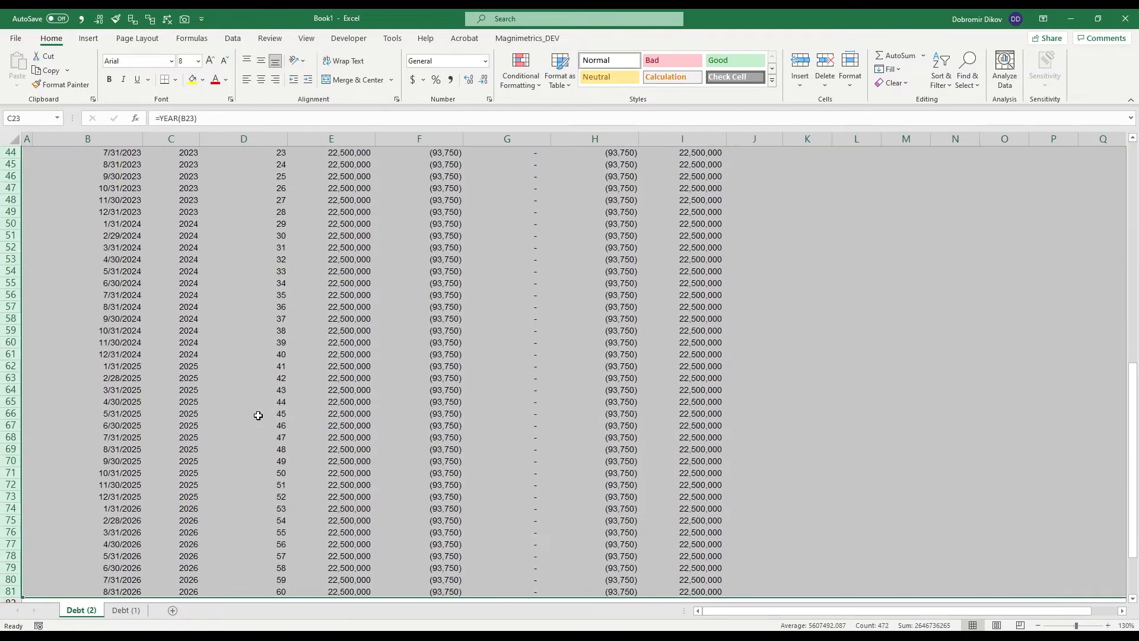
key("Delete")
scroll(258, 415, "up", 13)
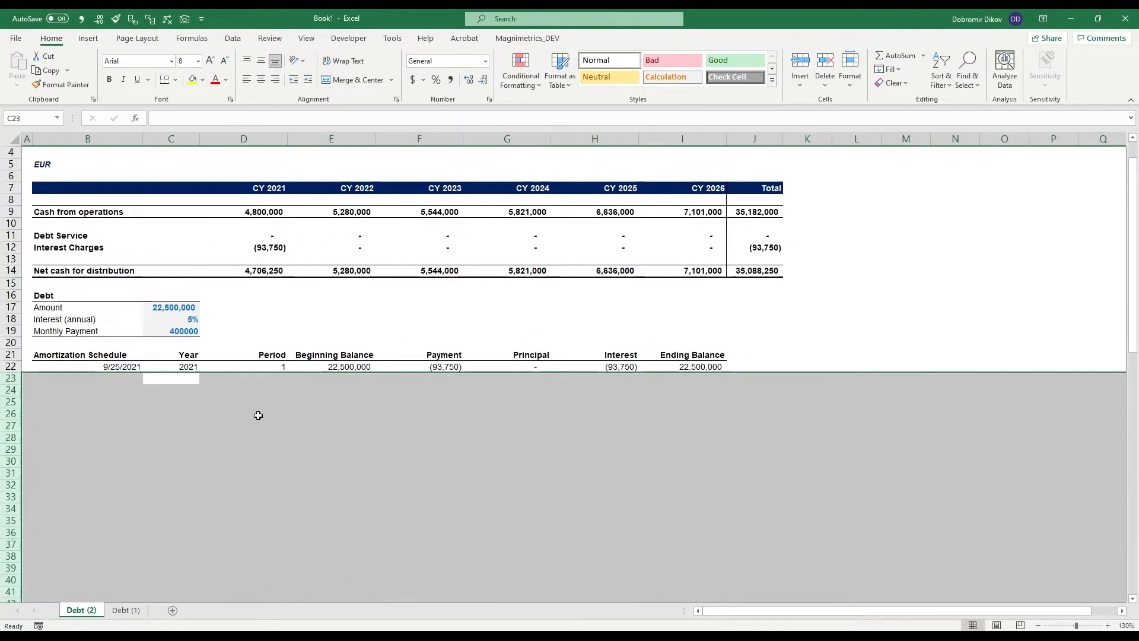
- Clear the first period's Payment formula in F22
key("Up")
key("Right")
key("Right")
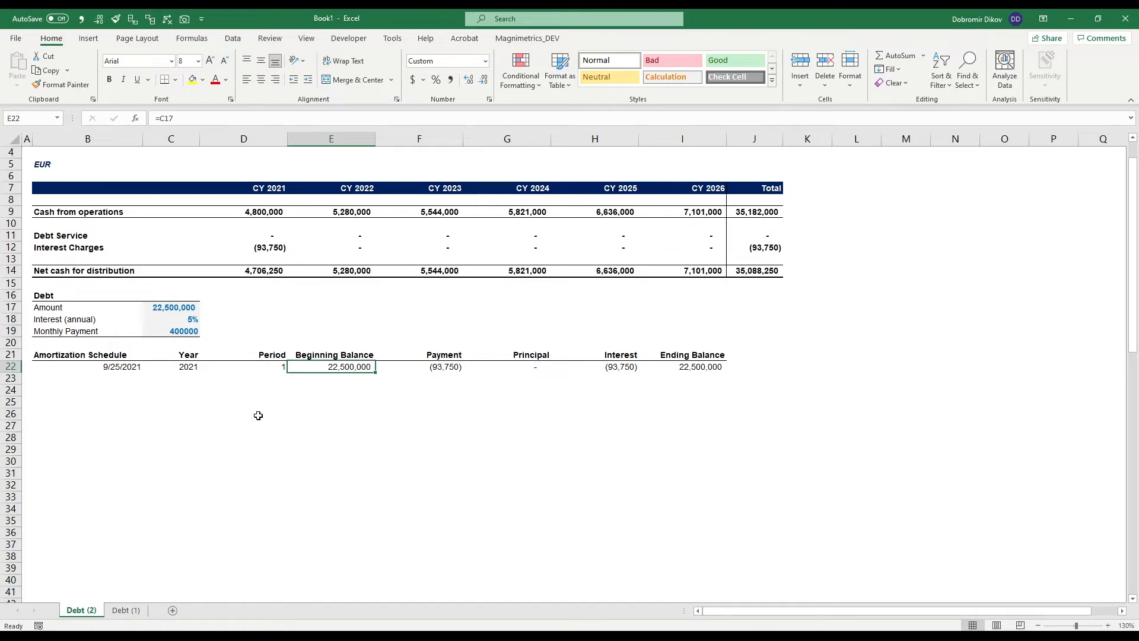
key("Right")
key("Right")
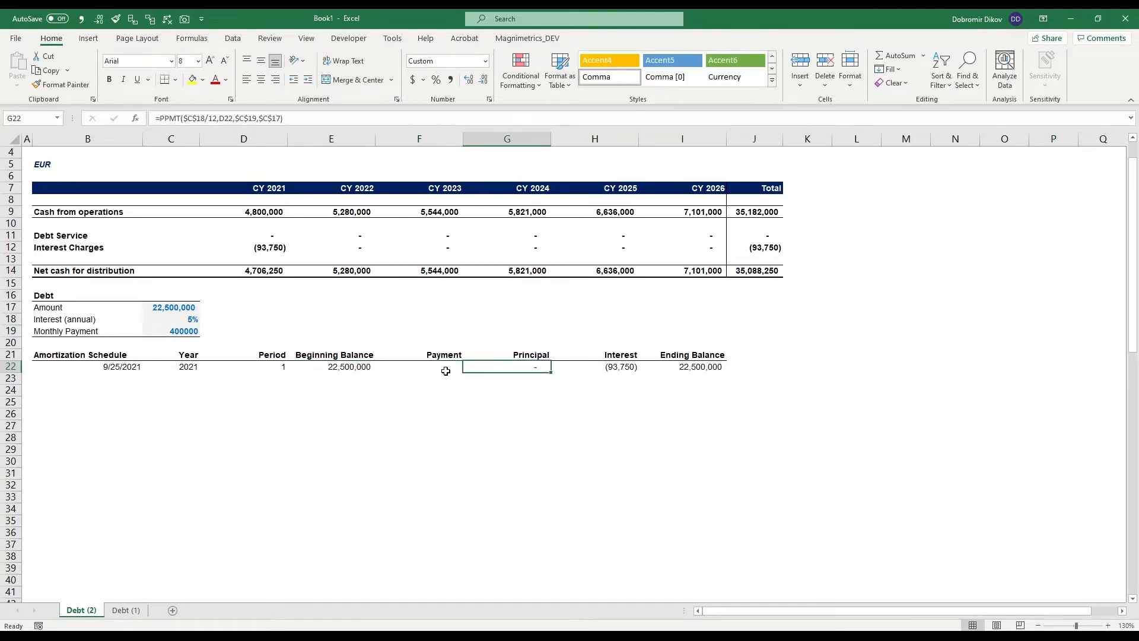
- Set the first period's principal in G22 to the negative of the monthly payment, using an absolute reference to C19
type("-")
key("Up")
key("Up")
key("Up")
key("Left")
key("Left")
key("Left")
key("Left")
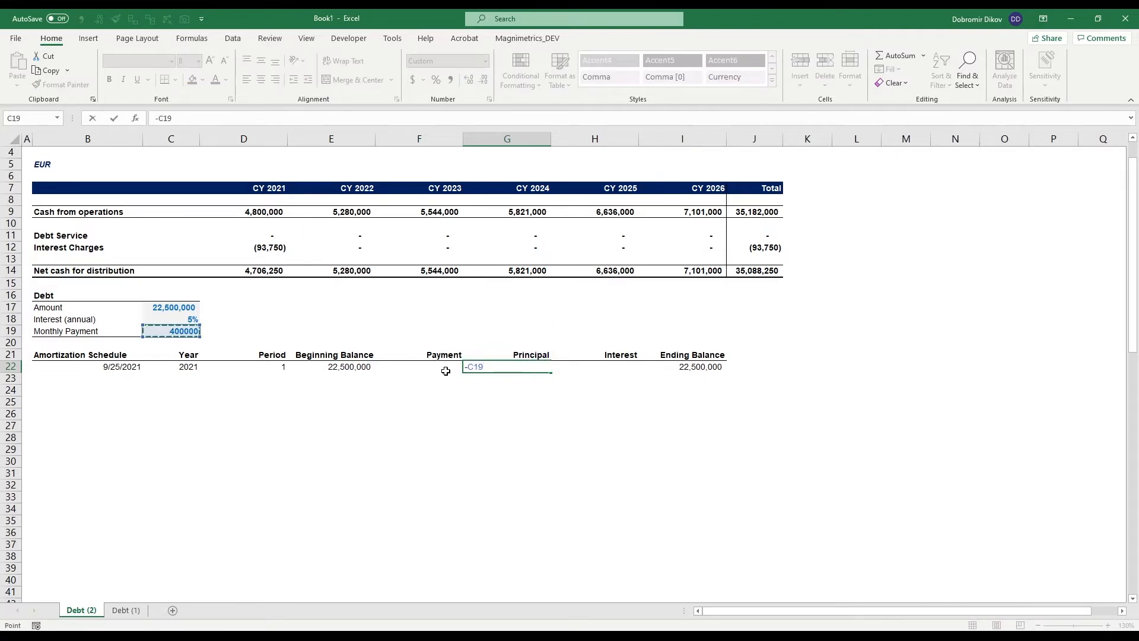
key("F4")
key("ctrl+Return")
- Format the monthly payment in C19 with thousands separators and no decimals
key("Up")
key("Up")
key("Up")
key("Left")
key("Left")
key("Left")
key("Left")
key("alt+1")
key("alt+2")
key("alt+2")
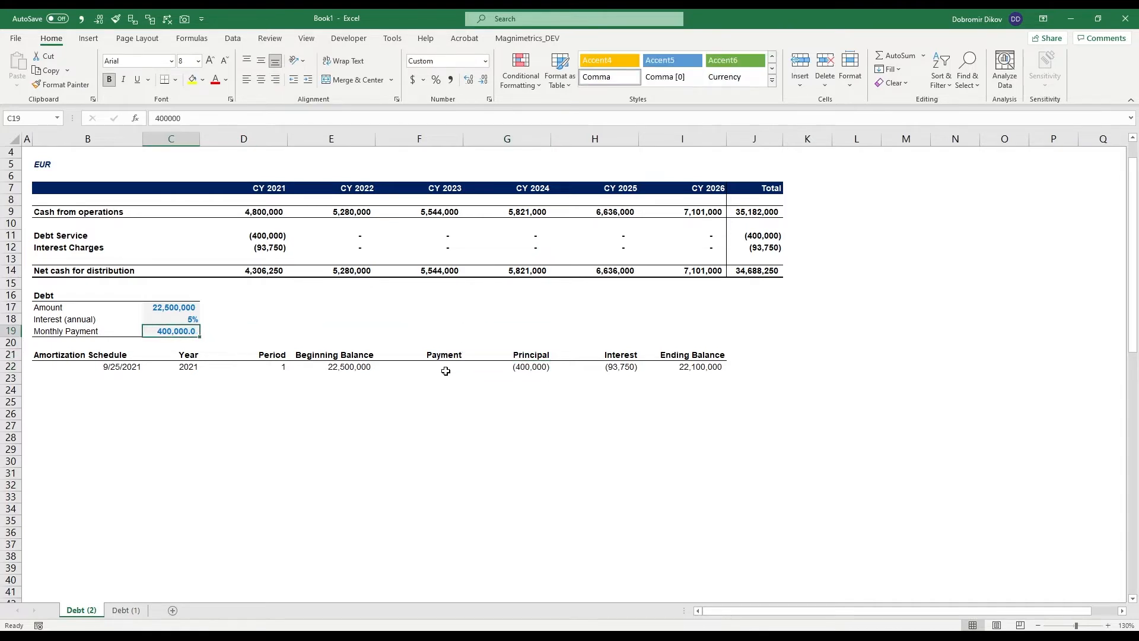
- Calculate the first period's interest in H22 as the negative beginning balance E22 times the annual rate $C$18, divided by 12
key("Right")
key("Right")
key("Right")
key("Right")
key("Right")
key("Down")
key("Down")
key("Down")
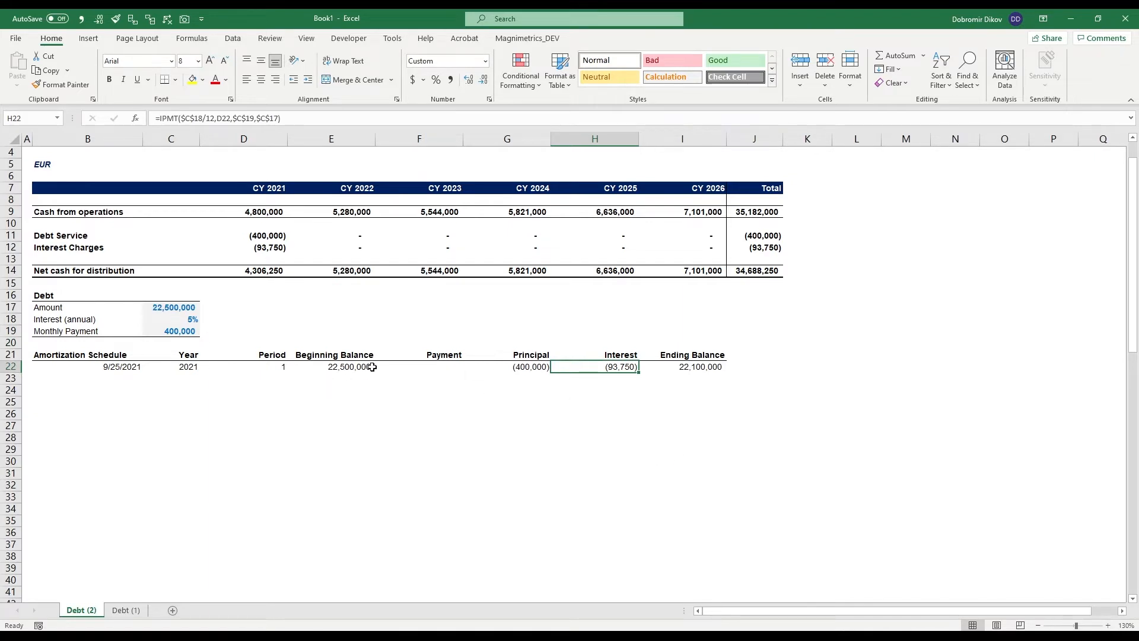
type("=")
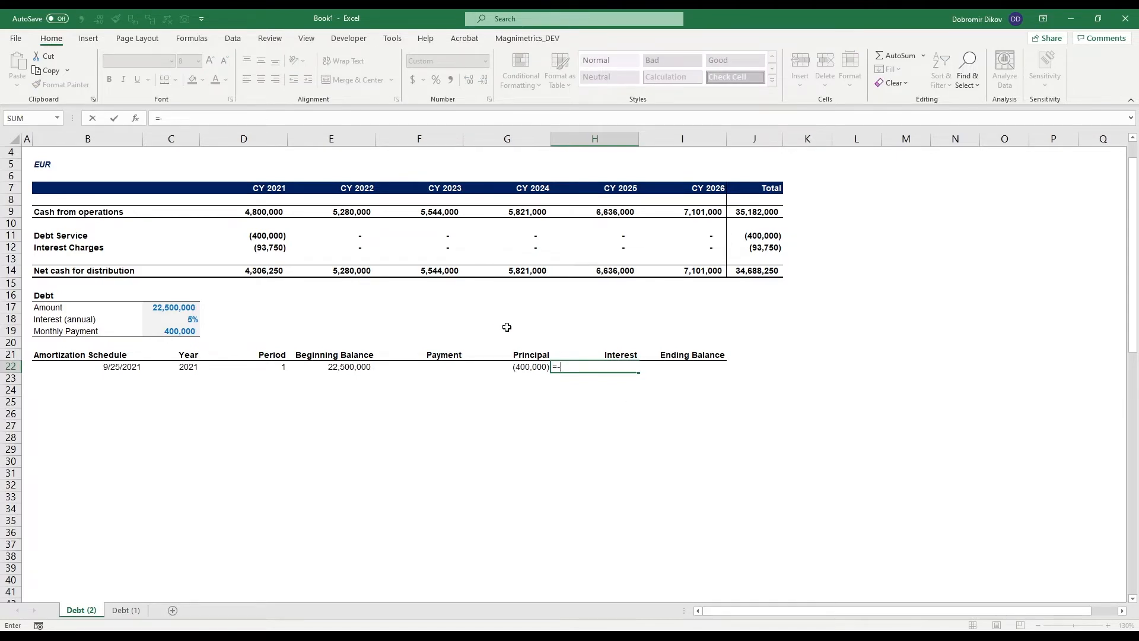
type("-")
left_click(330, 367)
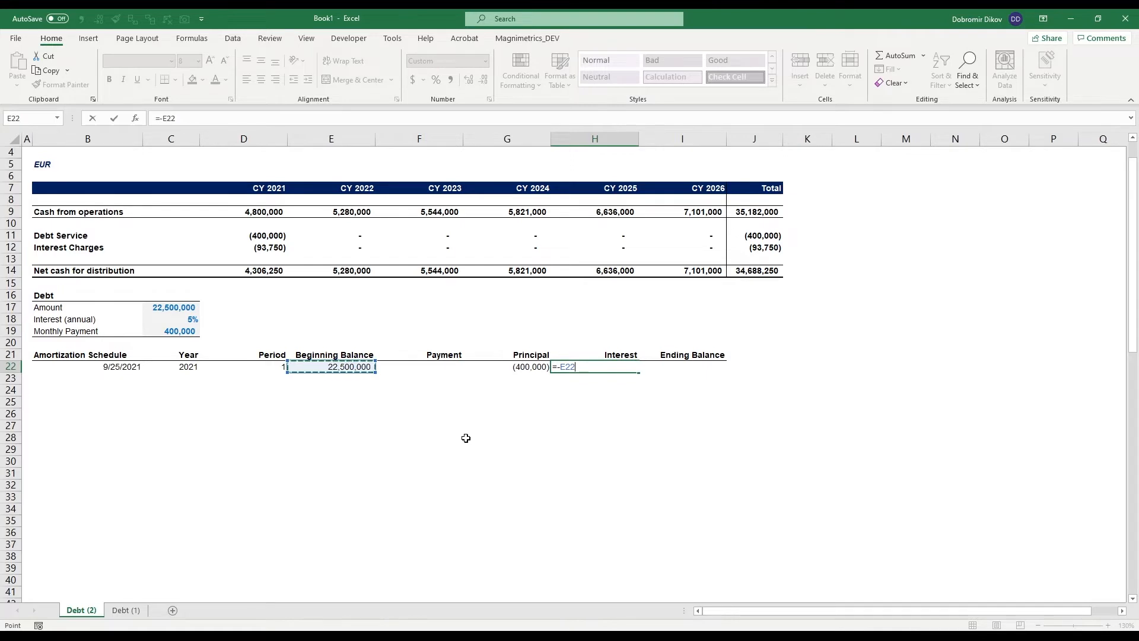
type("*")
left_click(191, 320)
key("F4")
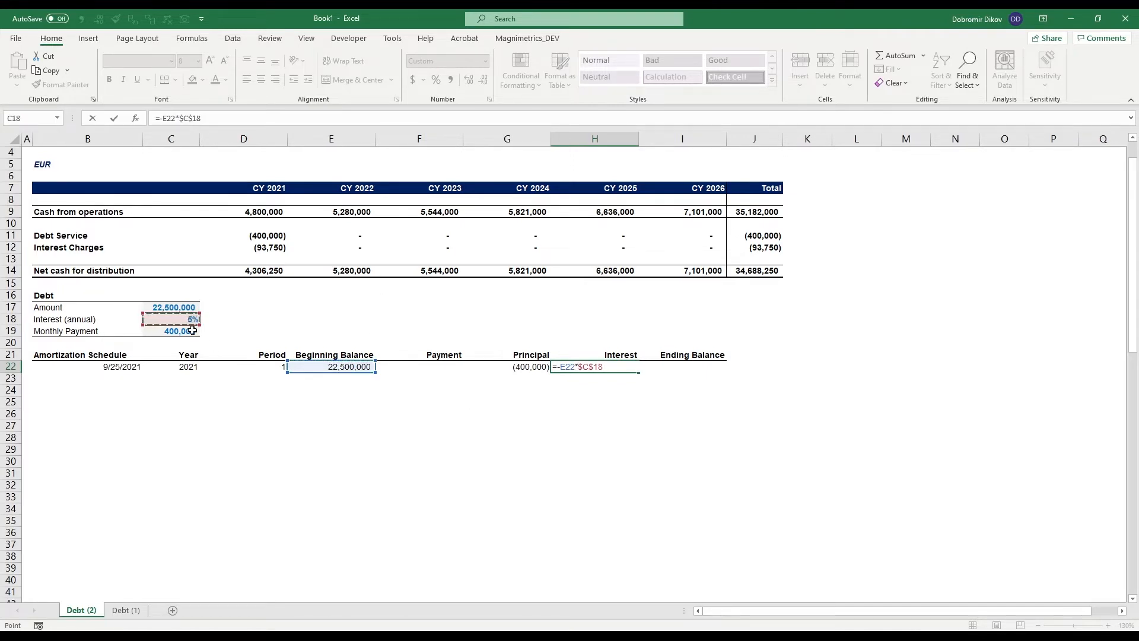
type("/")
key("Return")
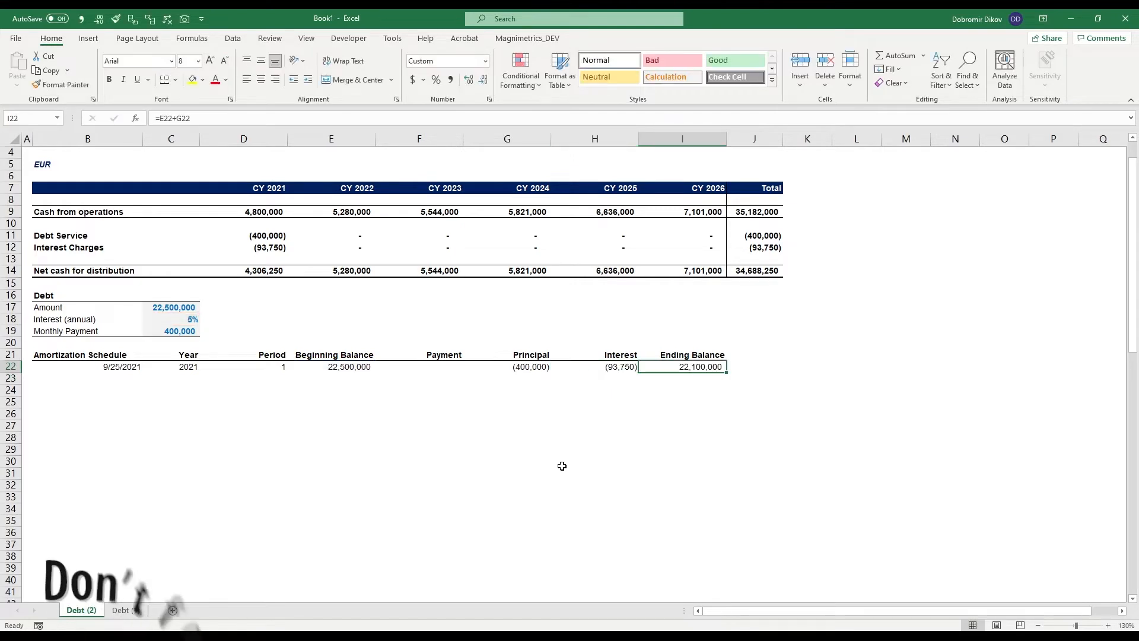
key("F2")
key("Escape")
- Enter the second payment date in B23 as =EOMONTH(B22,1)
key("Left")
key("Left")
key("Left")
key("Left")
key("Left")
key("Left")
key("Left")
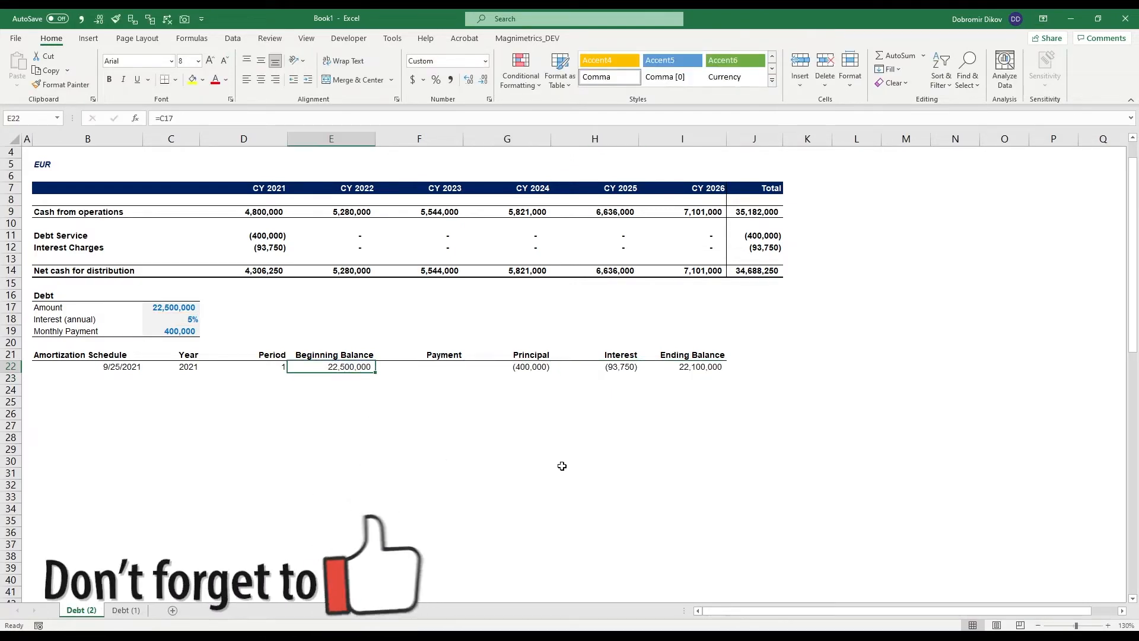
key("Down")
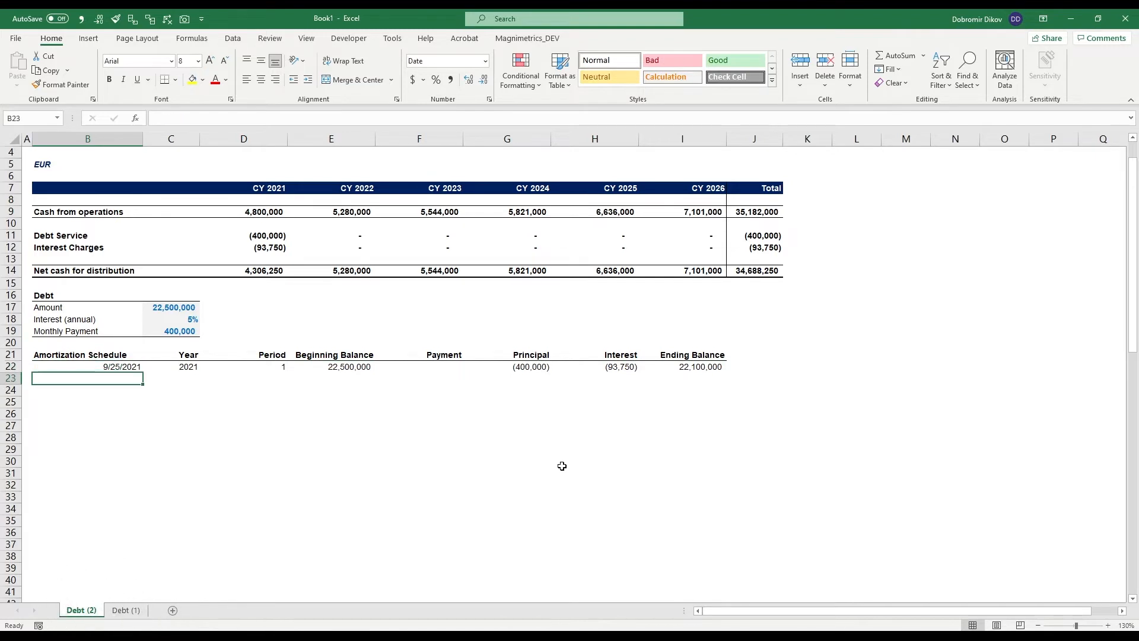
type("=eo")
key("Tab")
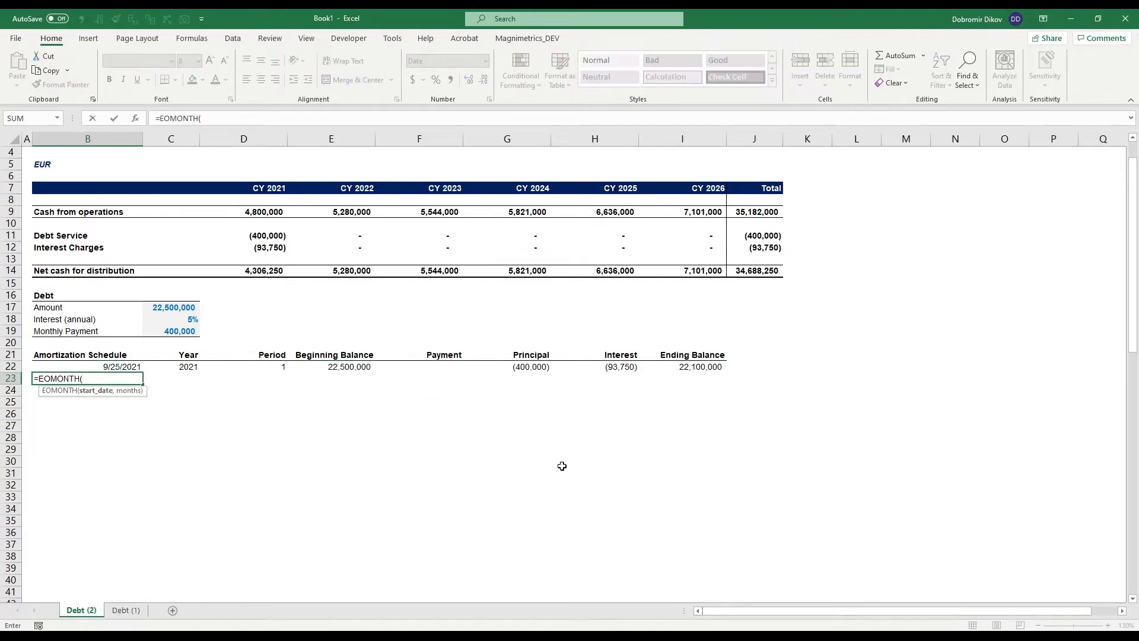
key("Up")
type(",")
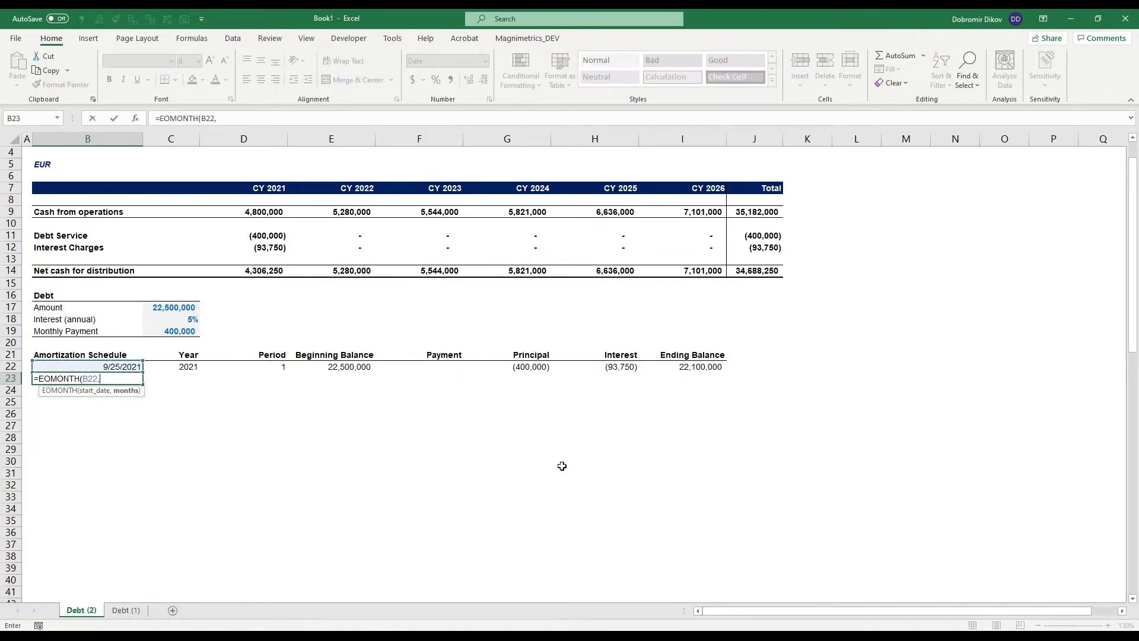
key("Return")
- Fill the Year through Ending Balance cells of row 22 down into row 23 (C22:I23)
key("Up")
key("Right")
key("Up")
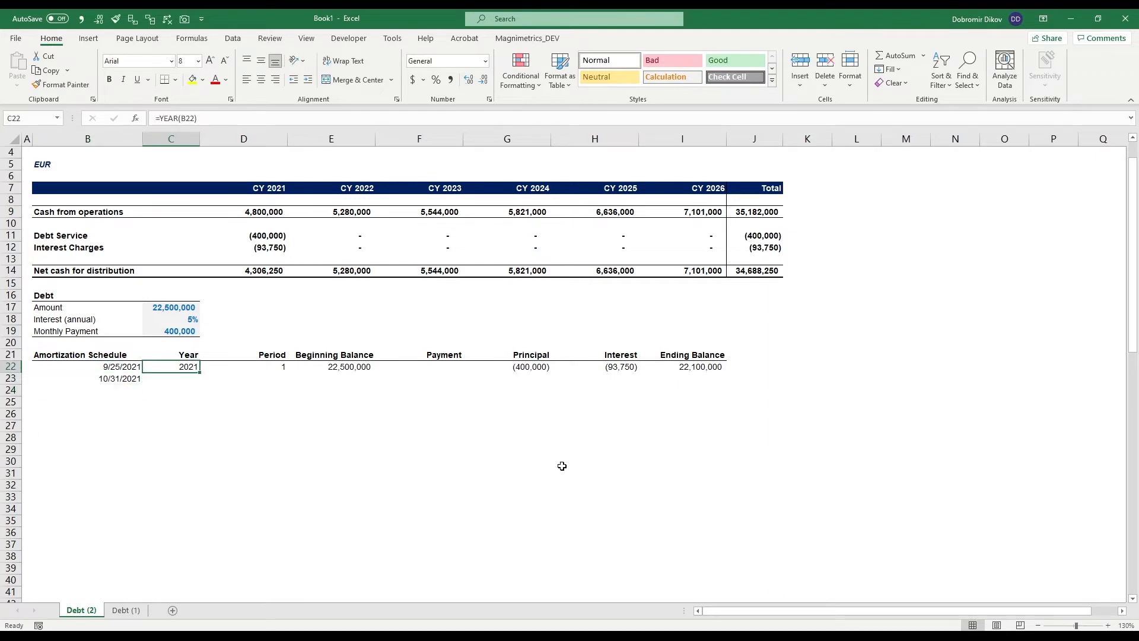
key("shift+Right")
key("shift+Right")
key("shift+Right")
key("shift+Right")
key("shift+Right")
key("shift+Right")
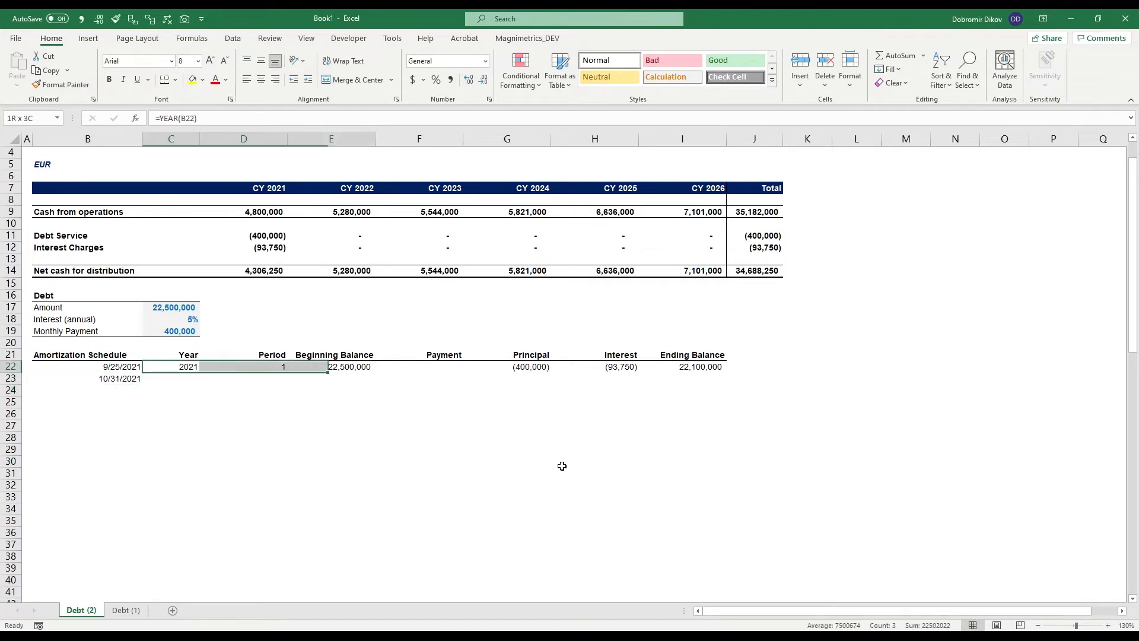
key("shift+Down")
key("ctrl+d")
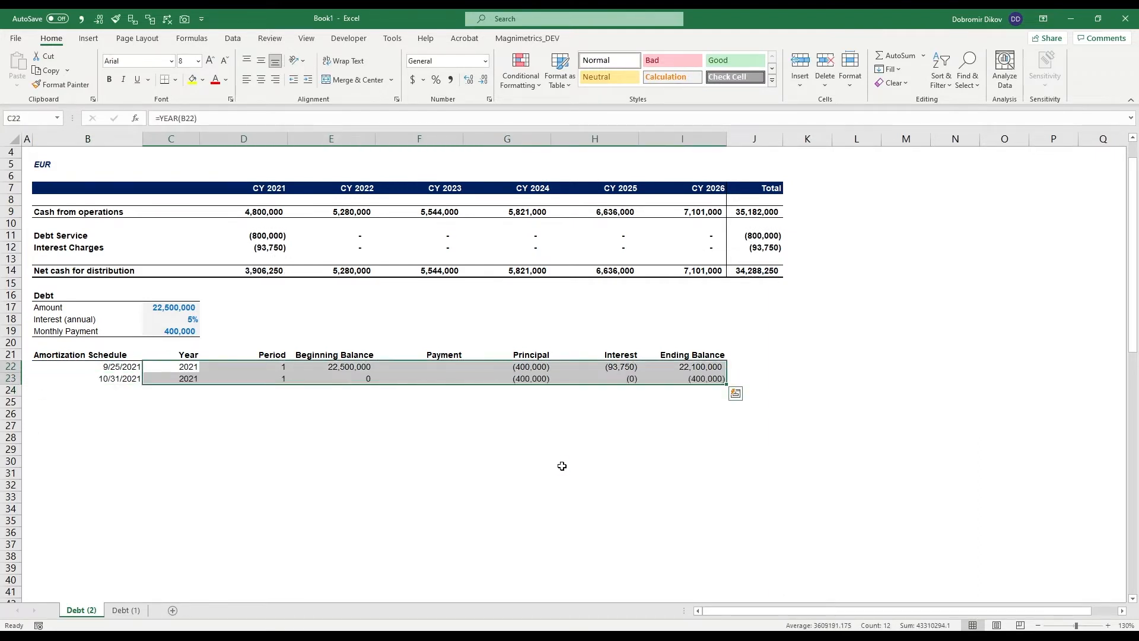
- Set the second period number in D23 to =D22+1
key("Down")
key("Right")
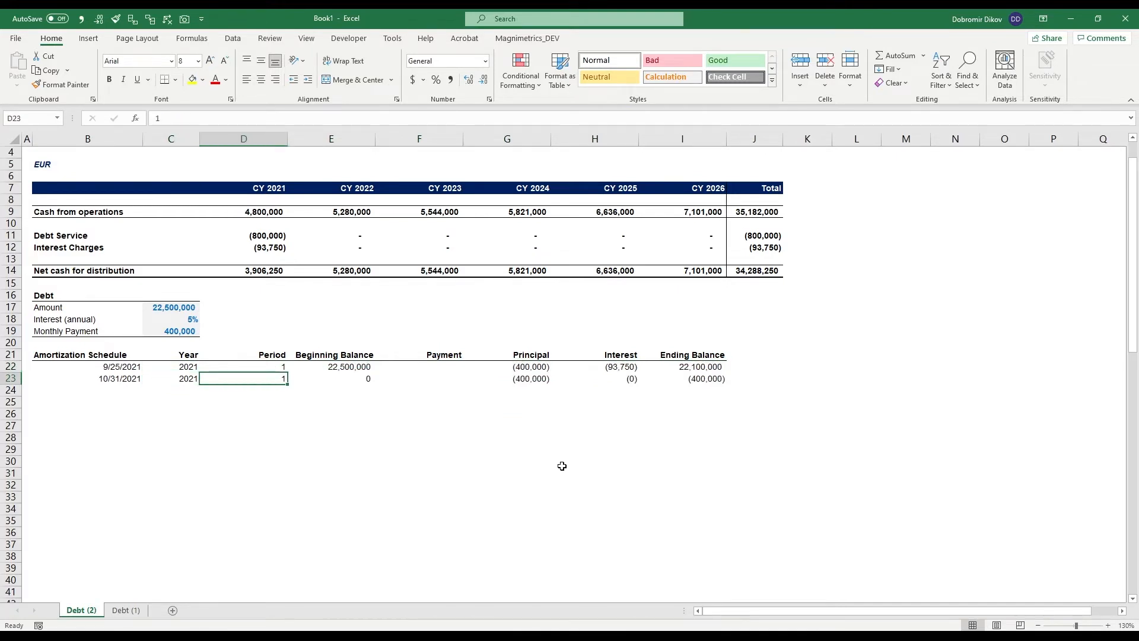
type("=")
key("Up")
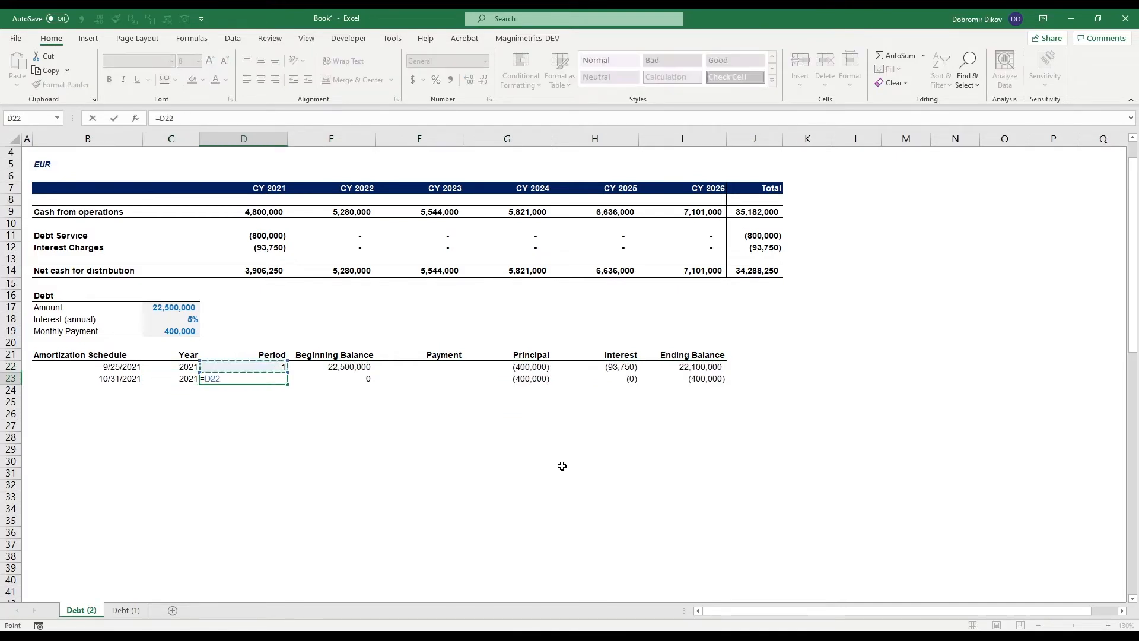
type("+1")
key("Return")
key("Up")
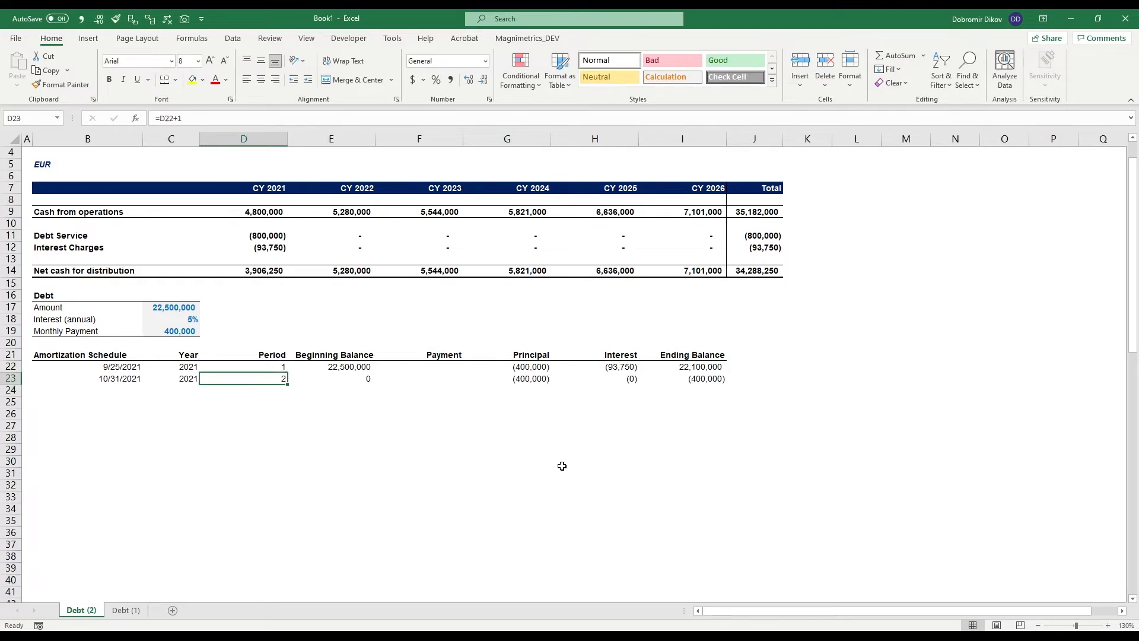
- Link the second period's beginning balance in E23 to the previous ending balance in I22
key("Right")
type("=")
key("Up")
key("Right")
key("Right")
key("Right")
key("Right")
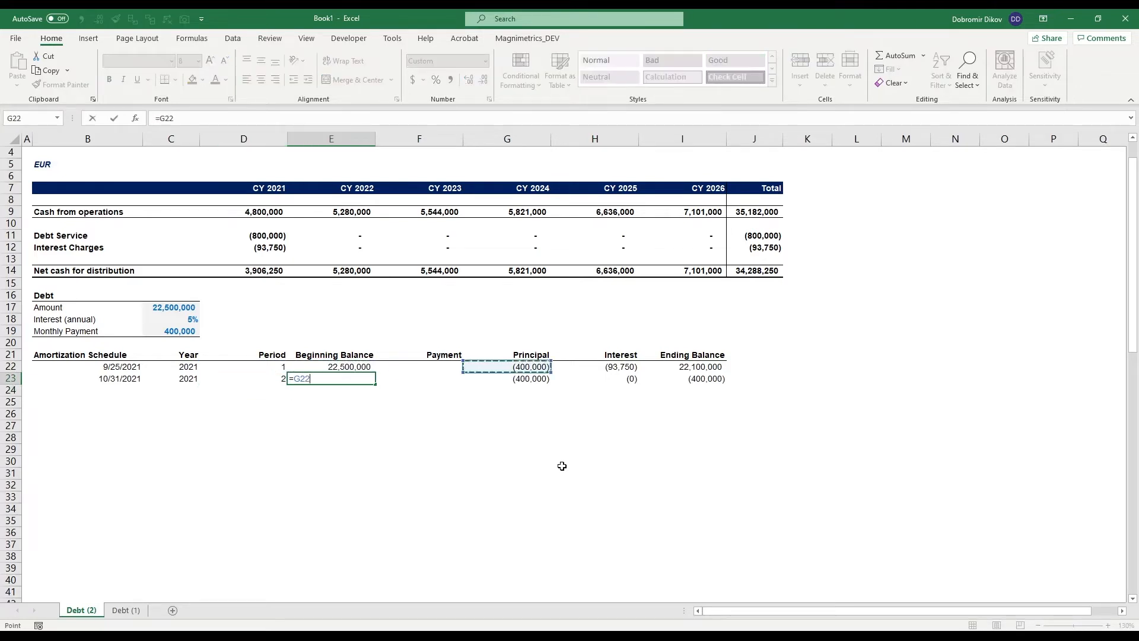
key("Return")
key("Up")
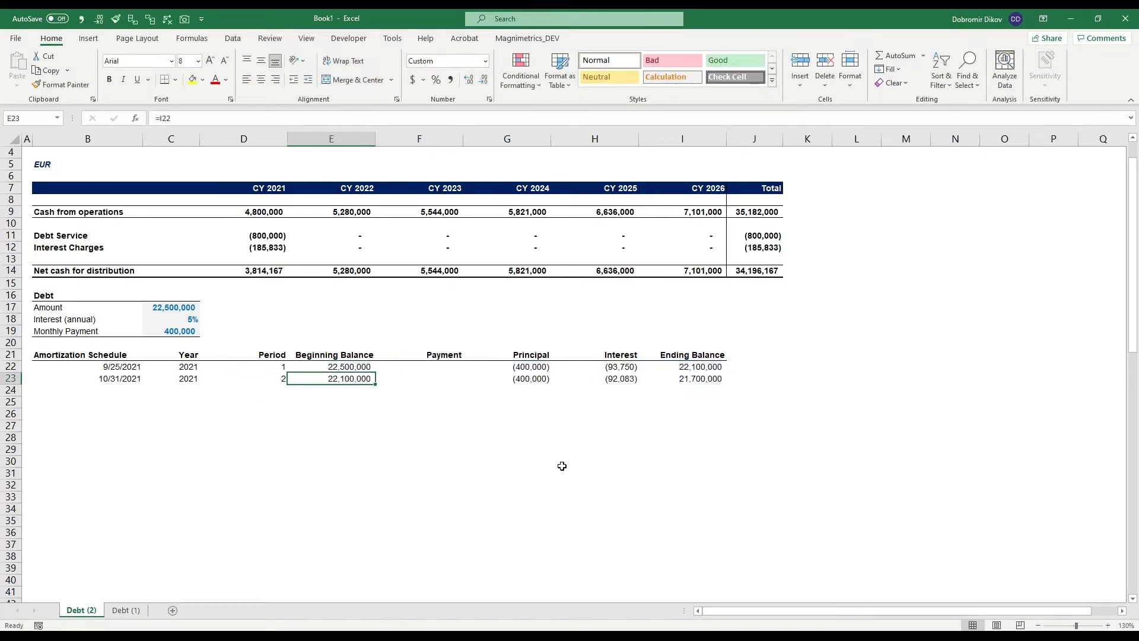
- Fill the schedule formulas in B23:I23 down to row 40
key("Left")
key("Left")
key("Left")
key("shift+Right")
key("shift+Right")
key("shift+Right")
key("shift+Right")
key("shift+Right")
key("shift+Right")
key("shift+Right")
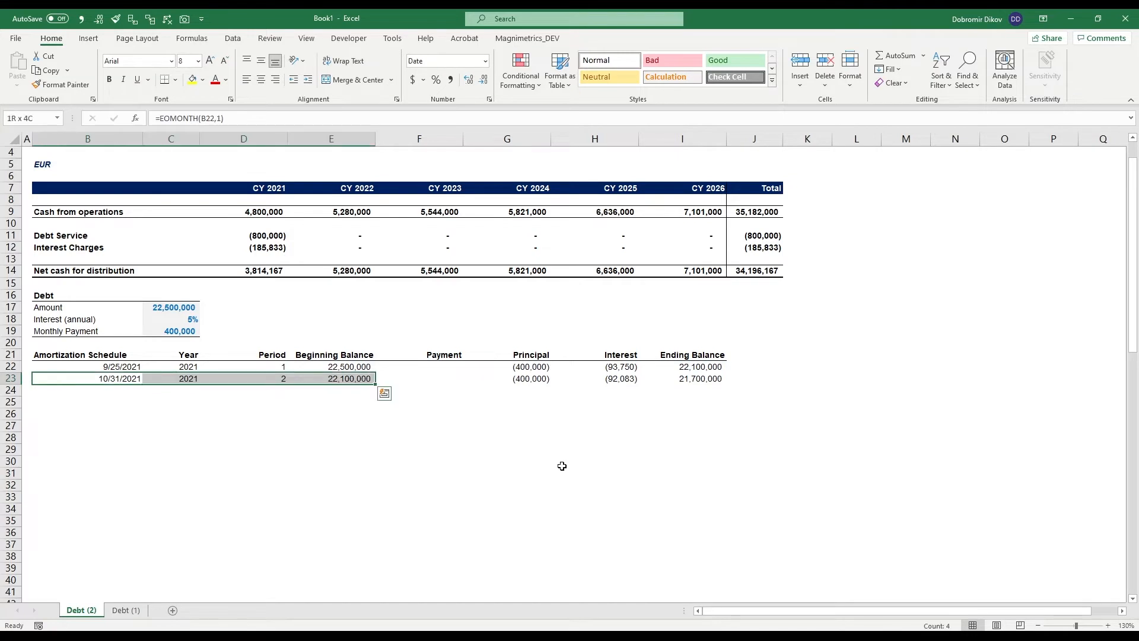
key("shift+Down")
key("shift+Down")
key("shift+Down")
key("shift+Down")
key("shift+Down")
key("shift+Down")
key("shift+Down")
key("shift+Down")
key("shift+Down")
key("shift+Down")
key("shift+Down")
key("shift+Down")
key("shift+Down")
key("shift+Down")
key("shift+Down")
key("shift+Down")
key("shift+Down")
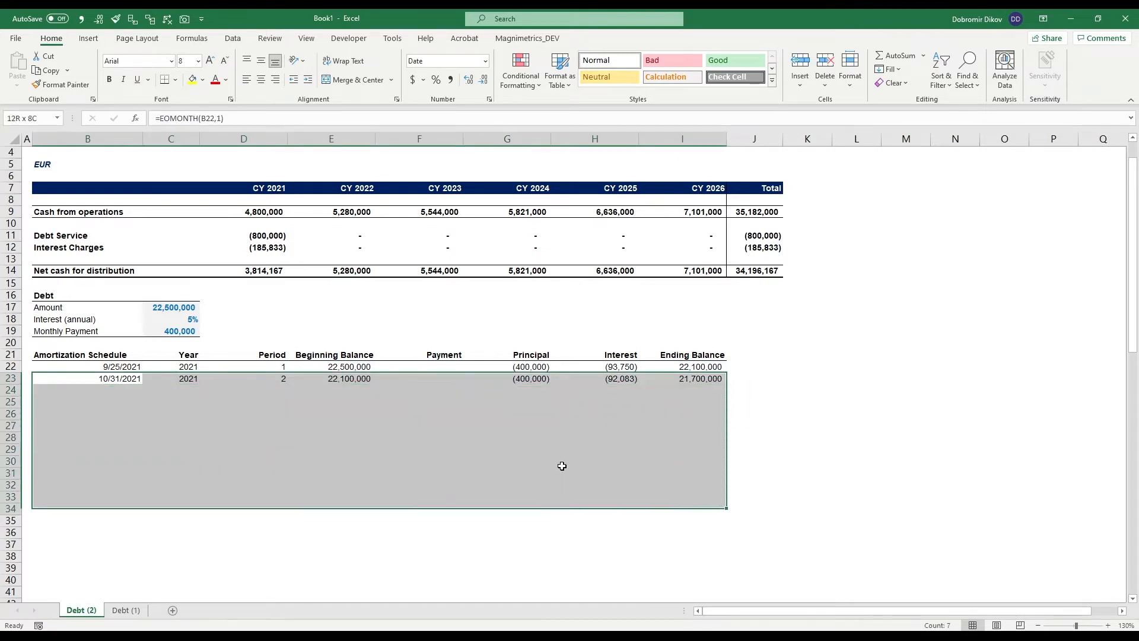
key("ctrl+d")
- Extend the schedule formulas in columns B to I down to period 60 in row 81
key("shift+Down")
key("shift+Down")
key("shift+Down")
key("shift+Down")
key("shift+Down")
key("shift+Down")
key("shift+Down")
key("shift+Down")
key("shift+Down")
key("shift+Down")
key("shift+Down")
key("shift+Down")
key("shift+Down")
key("shift+Down")
key("shift+Down")
key("shift+Down")
key("shift+Down")
key("shift+Down")
key("shift+Down")
key("shift+Down")
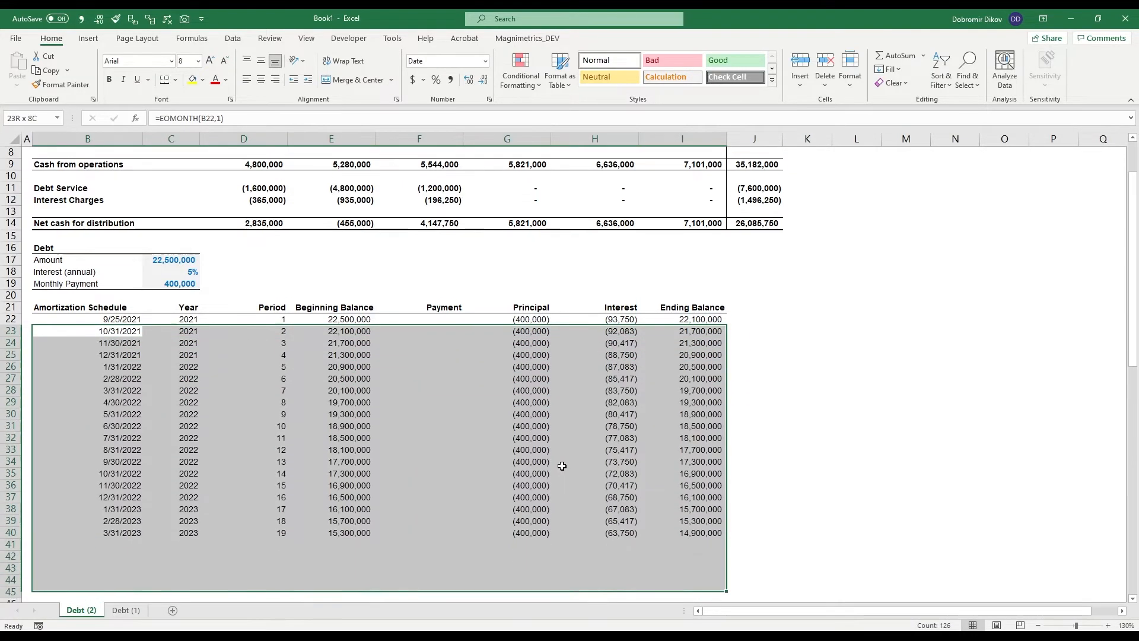
key("ctrl+d")
key("shift+Down")
key("shift+Down")
key("shift+Down")
key("shift+Down")
key("shift+Down")
key("shift+Down")
key("shift+Down")
key("shift+Down")
key("shift+Down")
key("shift+Down")
key("shift+Down")
key("shift+Down")
key("ctrl+d")
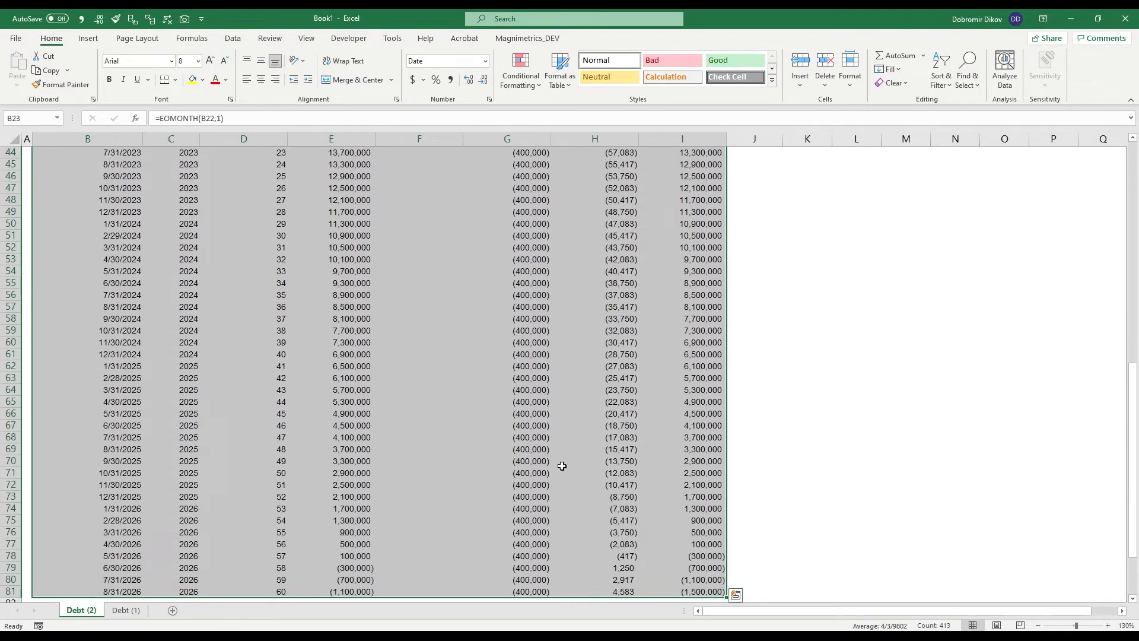
- Replace the first period's principal formula in G22 with an IF testing whether the monthly payment $C$19 is below the beginning balance E22
left_click(682, 555)
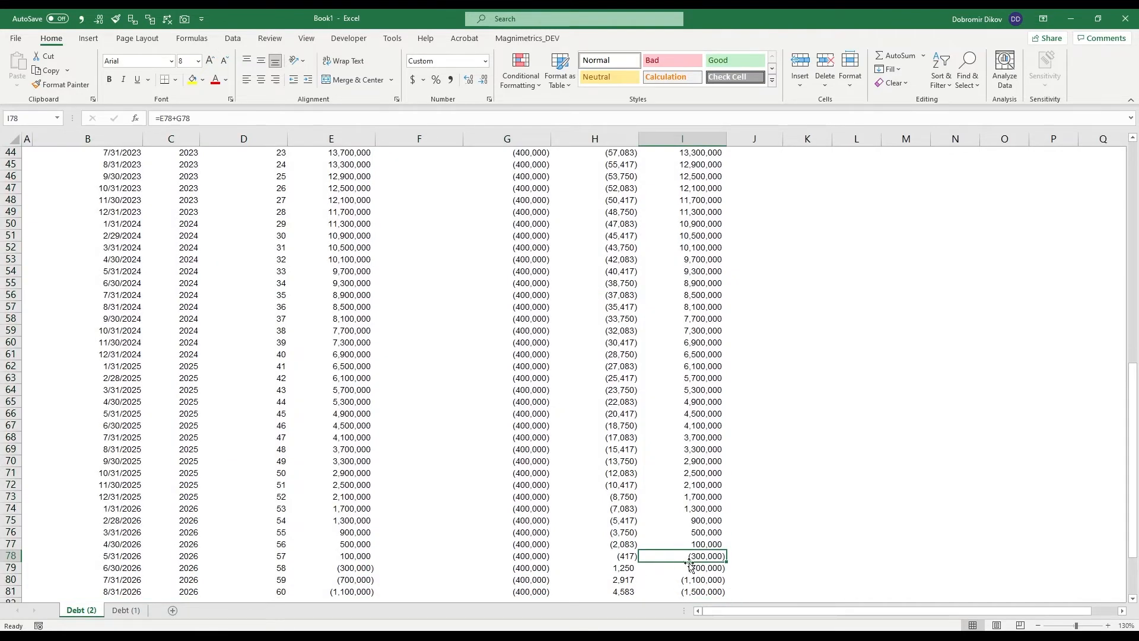
scroll(461, 465, "up", 14)
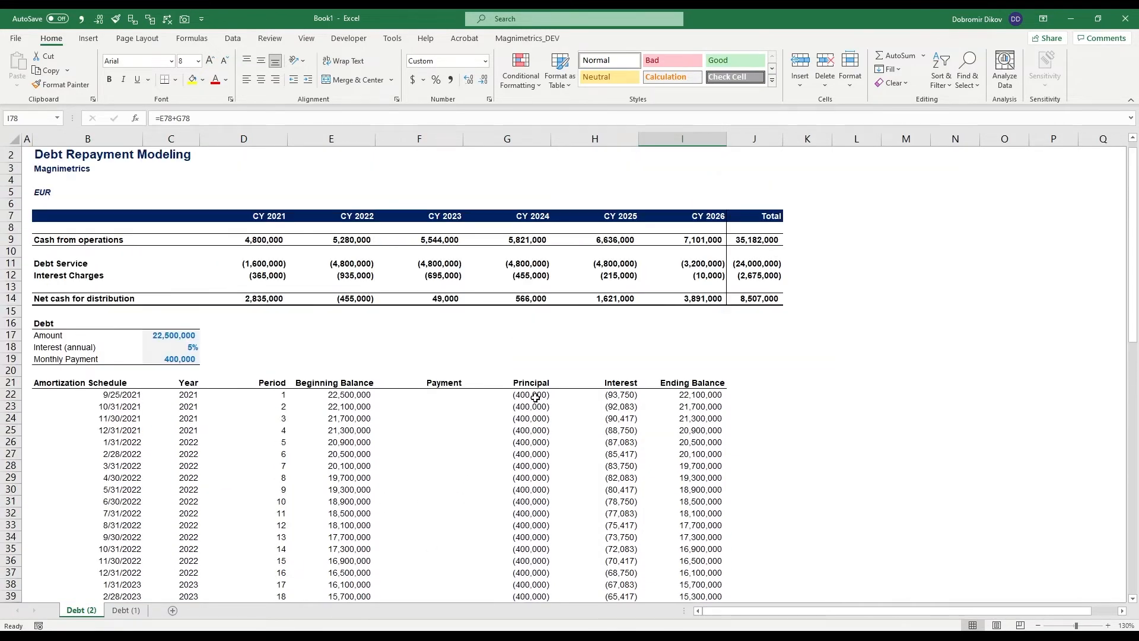
left_click(532, 396)
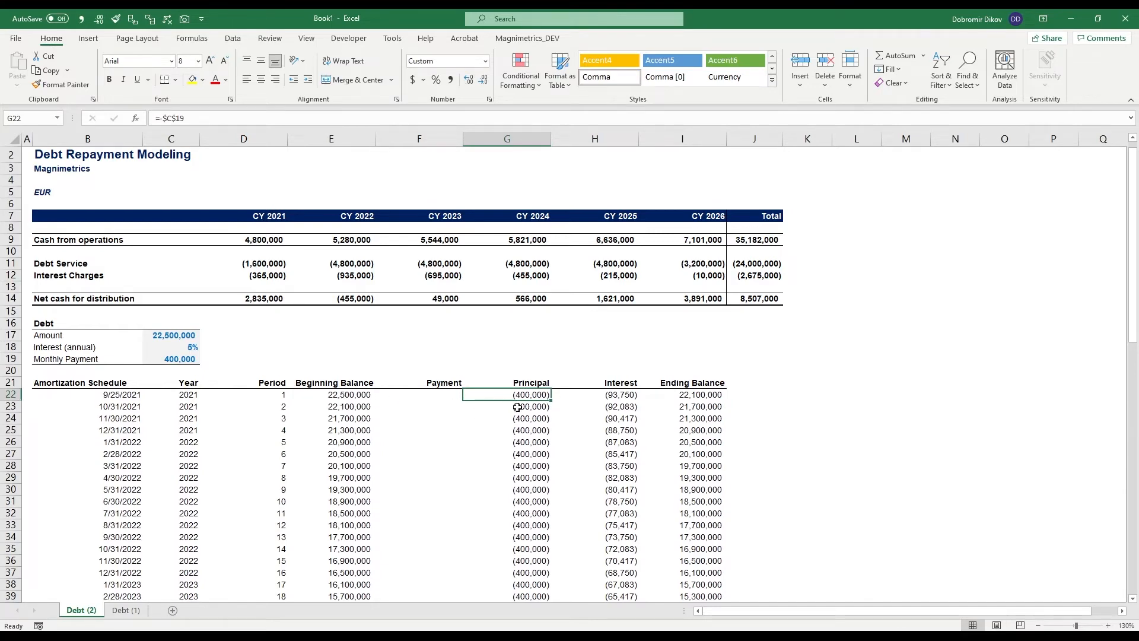
scroll(522, 436, "up", 1)
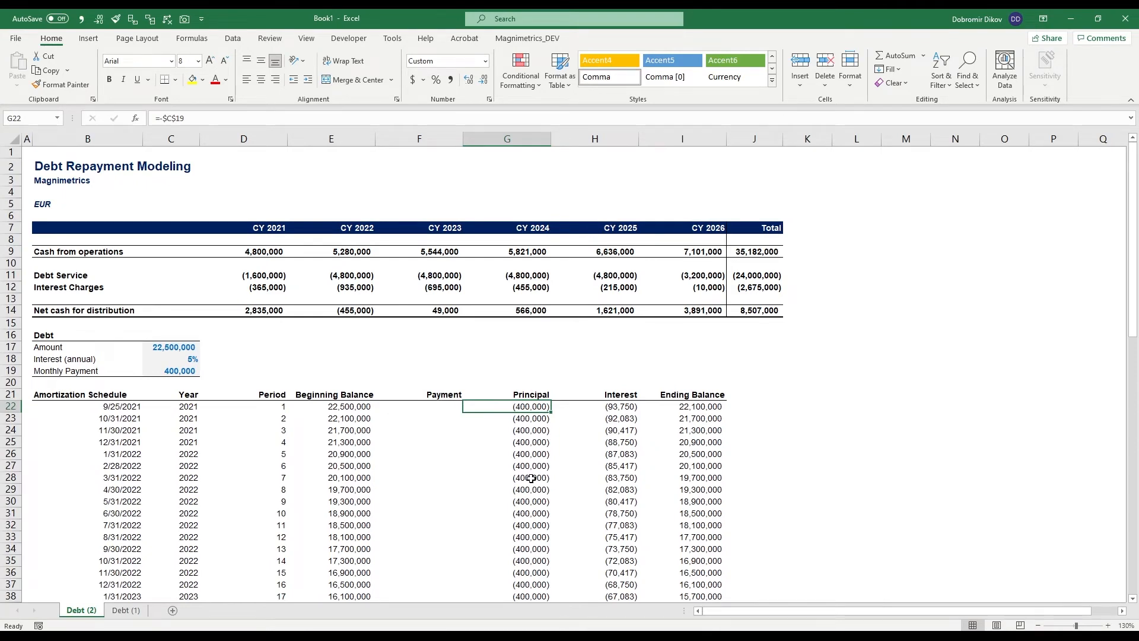
type("=")
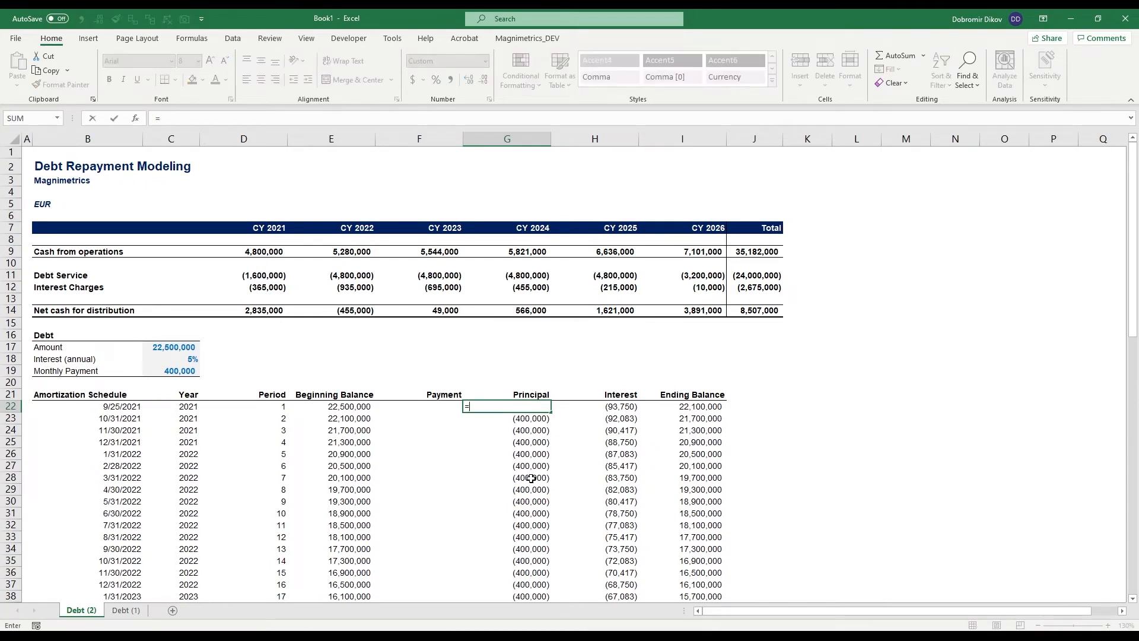
type("IF(")
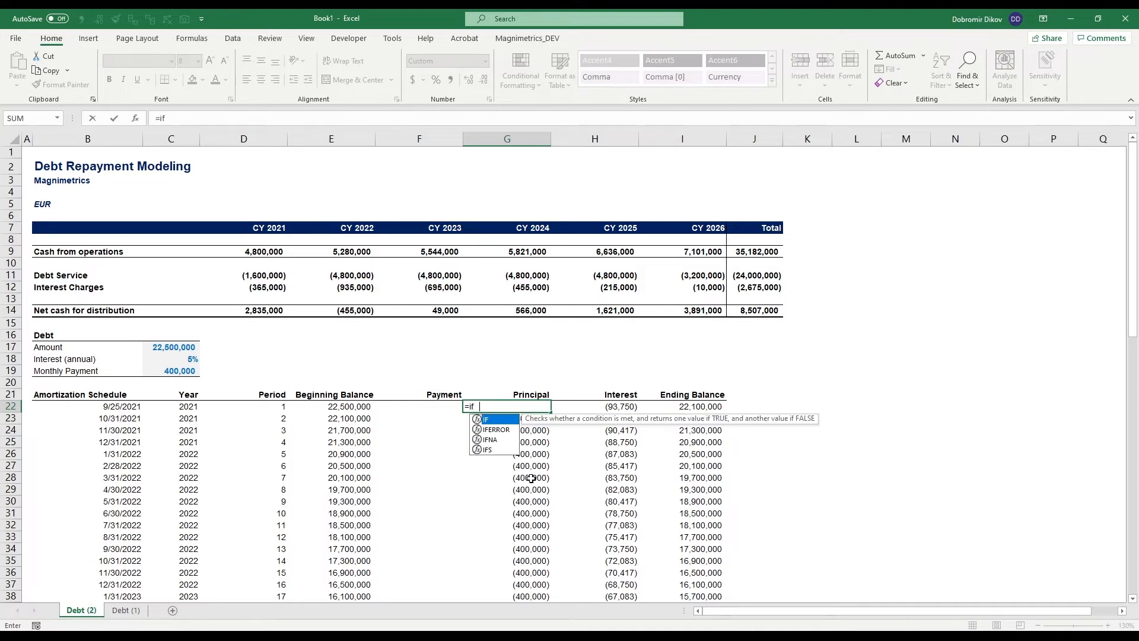
key("Up")
key("Up")
key("Up")
key("Left")
key("Left")
key("Left")
key("Left")
key("F4")
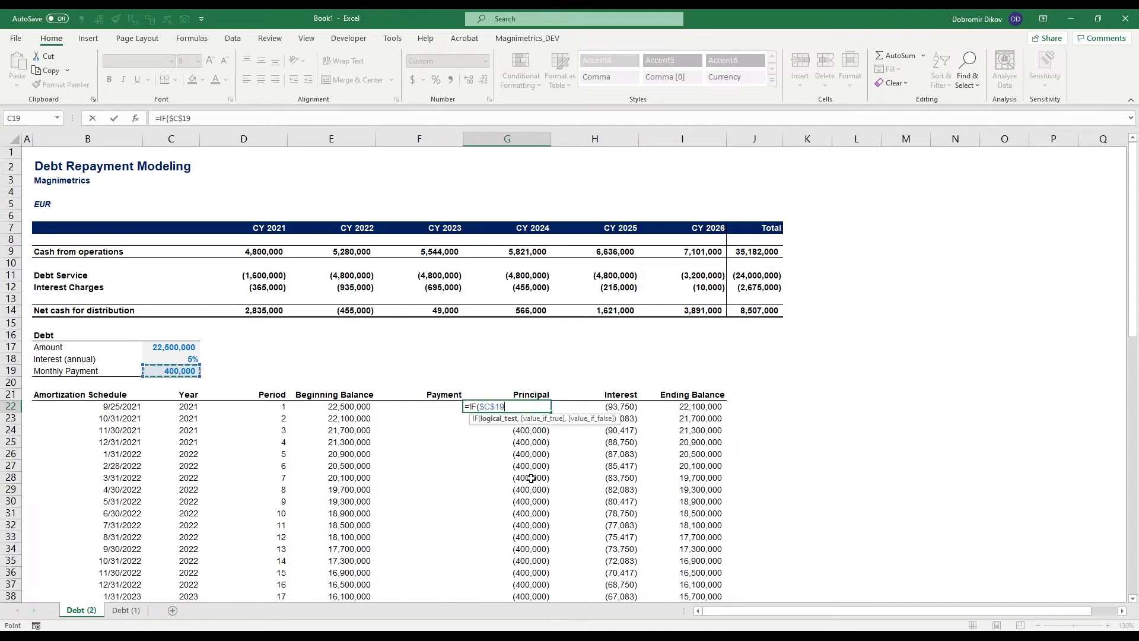
type("<")
key("Left")
key("Left")
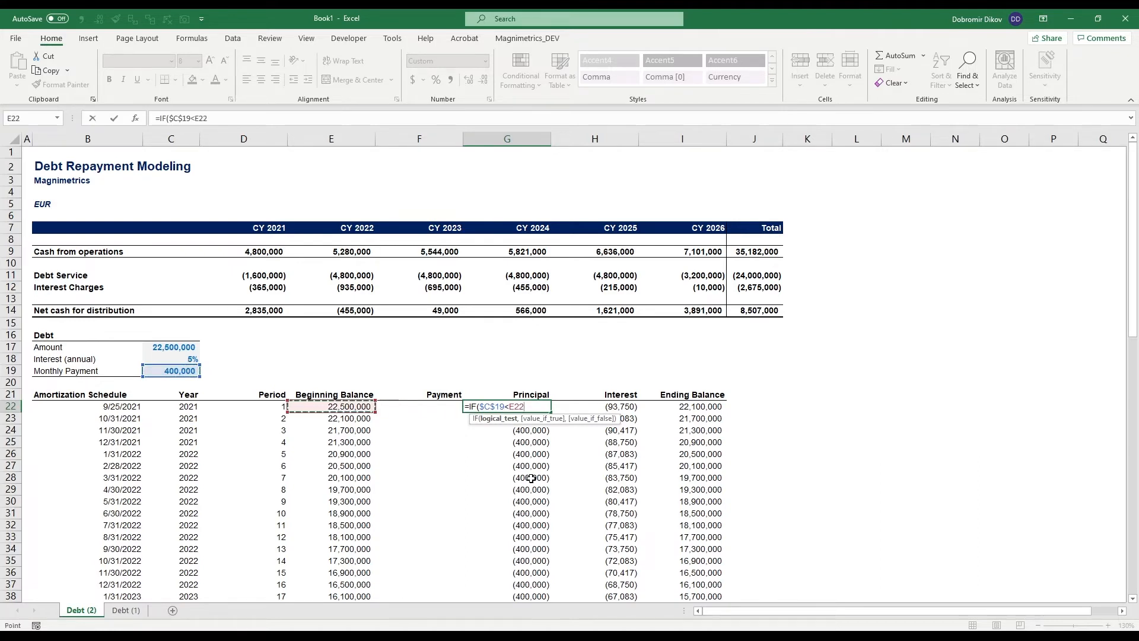
- Complete the IF formula in G22 to return -$C$19 when true and -E22 when false
type(",")
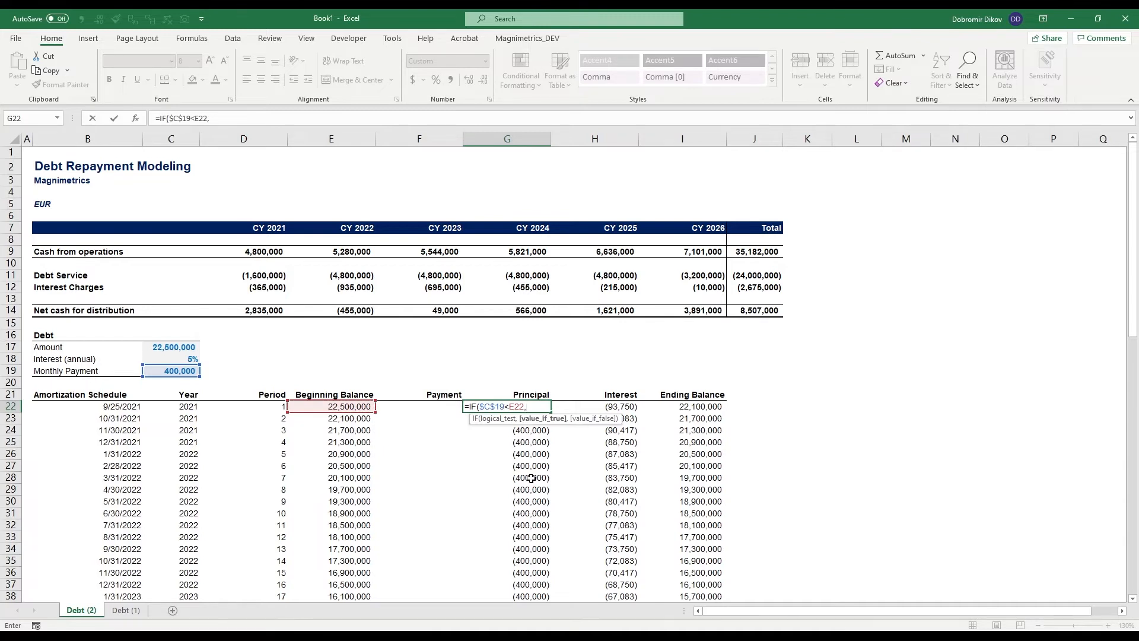
type("-")
key("Up")
key("Up")
key("Up")
key("Left")
key("Left")
key("Left")
key("Left")
key("F4")
type(",-")
key("Left")
key("Left")
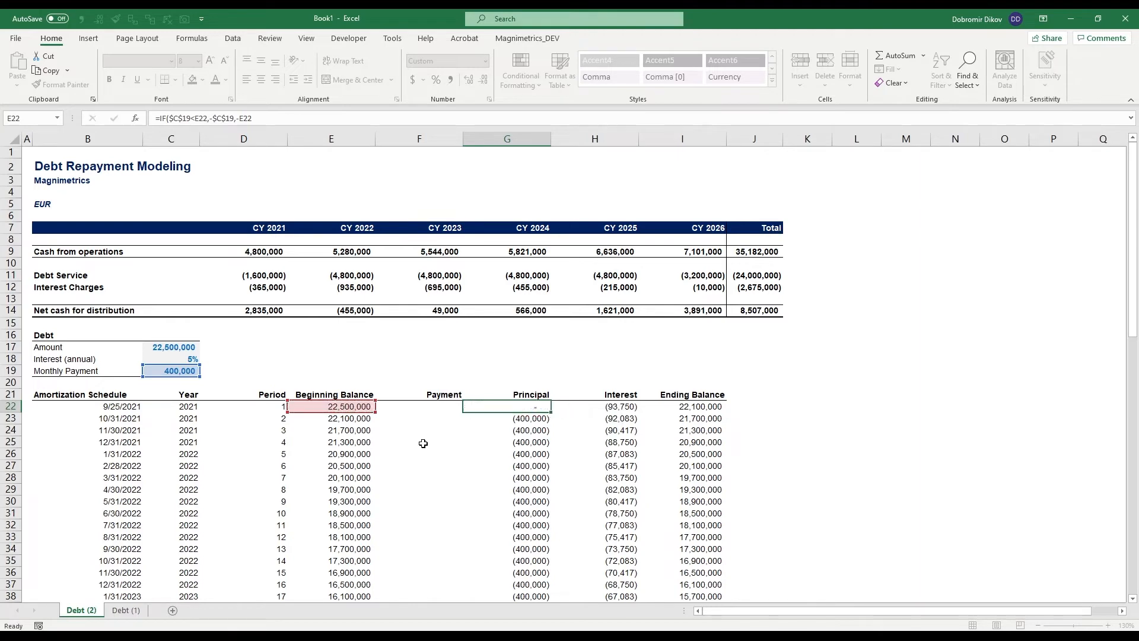
type(")")
key("Return")
- Fill the principal formula from G22 down to period 60 in row 81
key("Up")
key("ctrl+shift+Down")
key("ctrl+d")
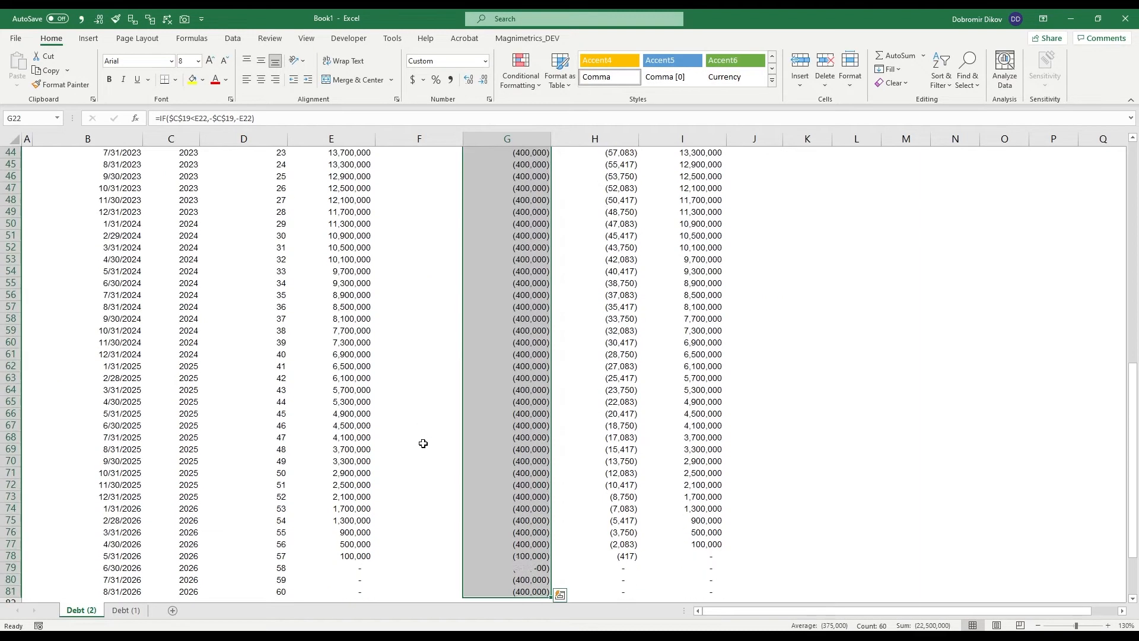
- Check the interest and balance cells around period 57 in row 78, and the loan's payment and interest inputs in C18:C19
left_click(634, 559)
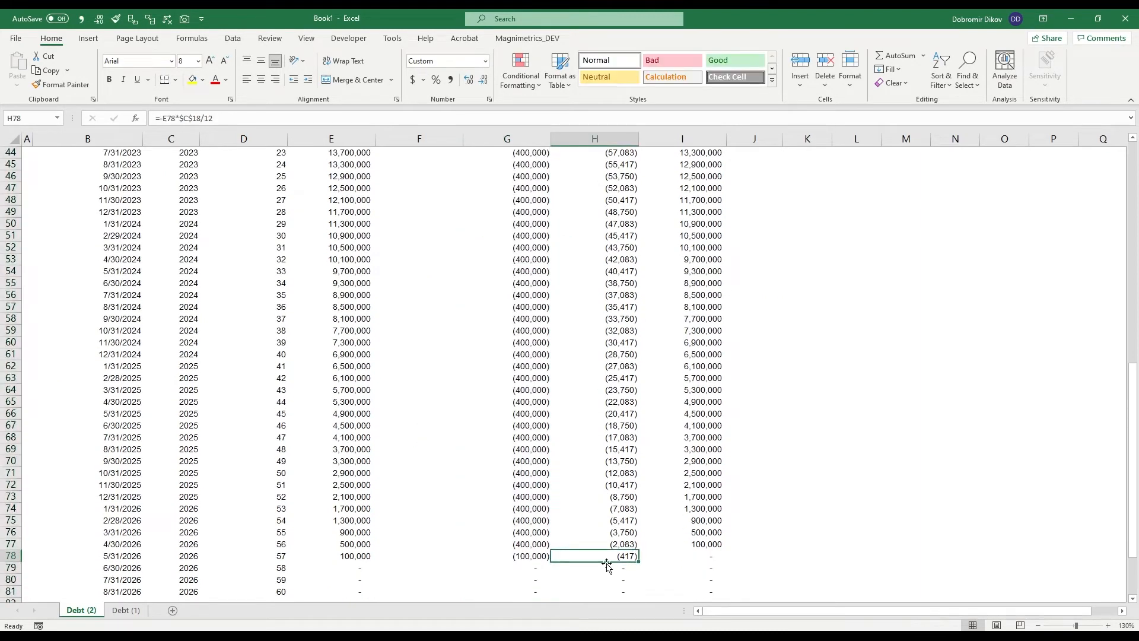
left_click(353, 554)
left_click(351, 568)
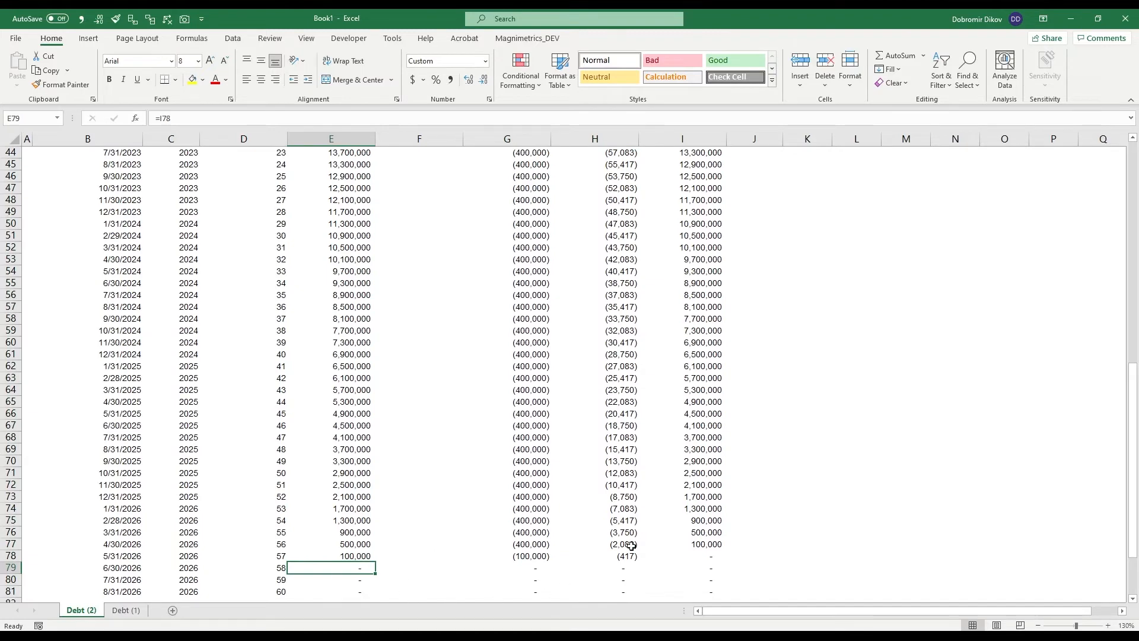
left_click(688, 556)
scroll(558, 469, "up", 11)
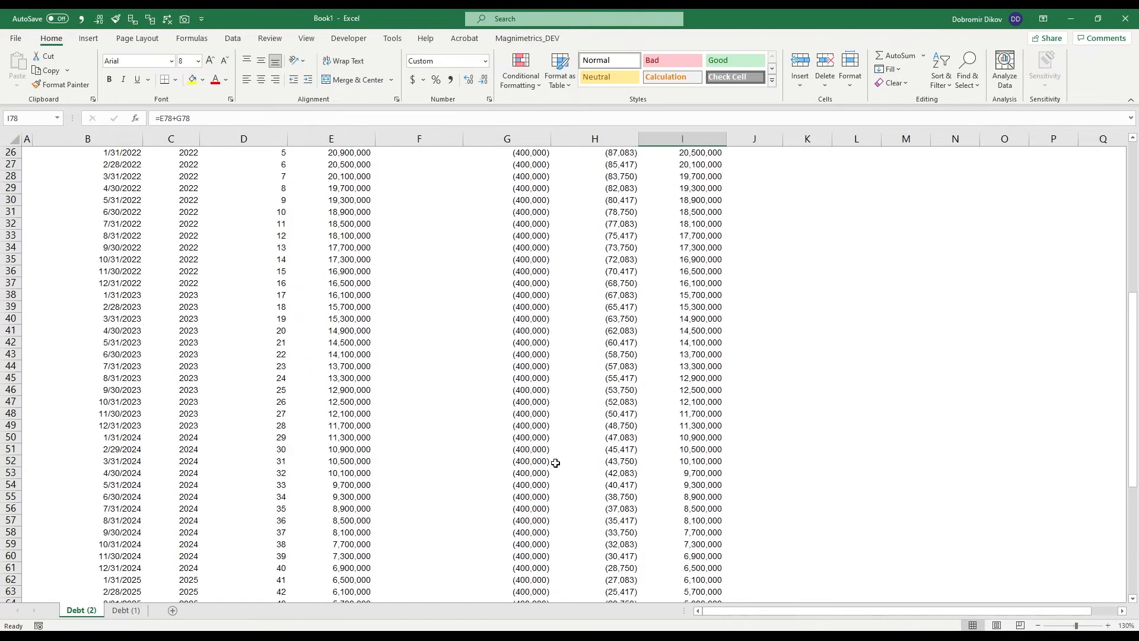
scroll(550, 454, "up", 4)
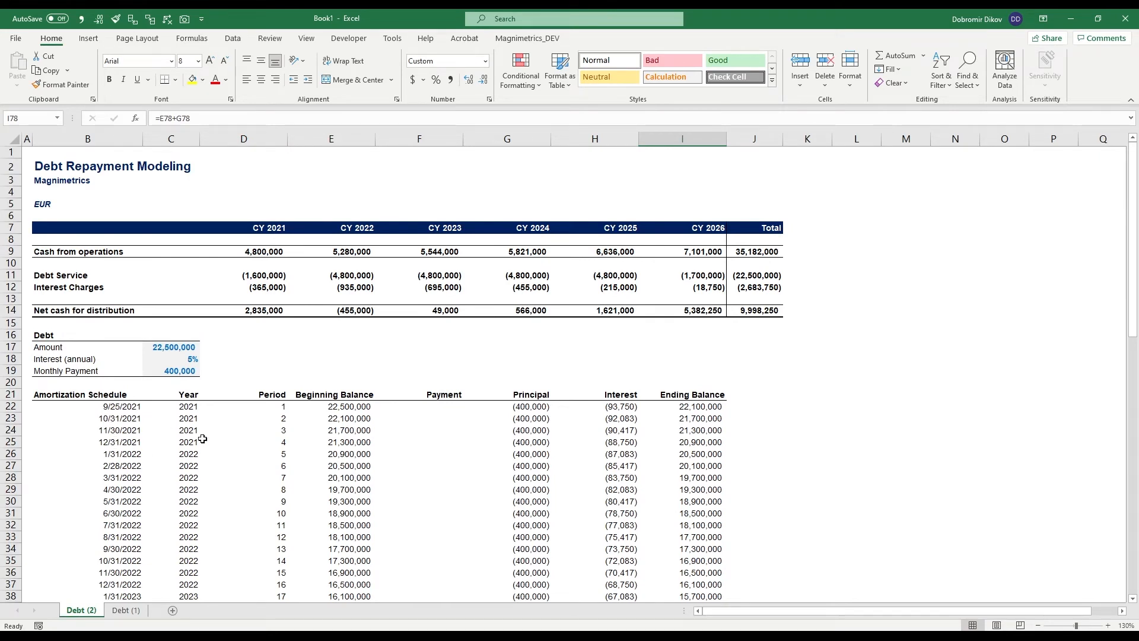
left_click(178, 370)
left_click(177, 357)
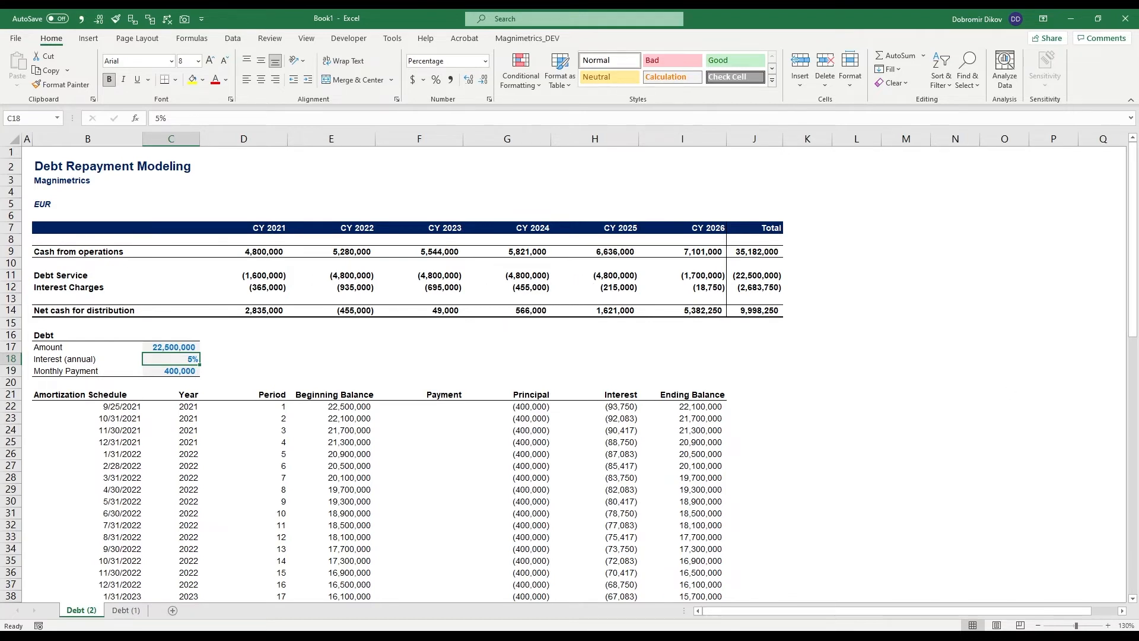
- Create a copy of the Debt (2) sheet, placed before Debt (2)
right_click(92, 609)
left_click(148, 500)
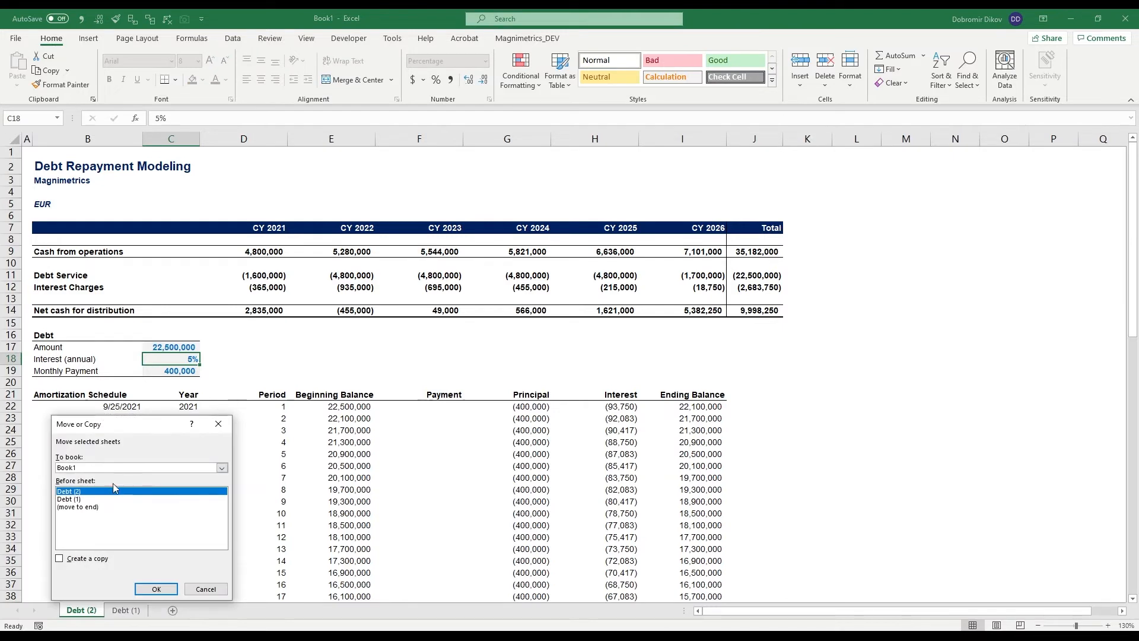
left_click(89, 559)
left_click(156, 588)
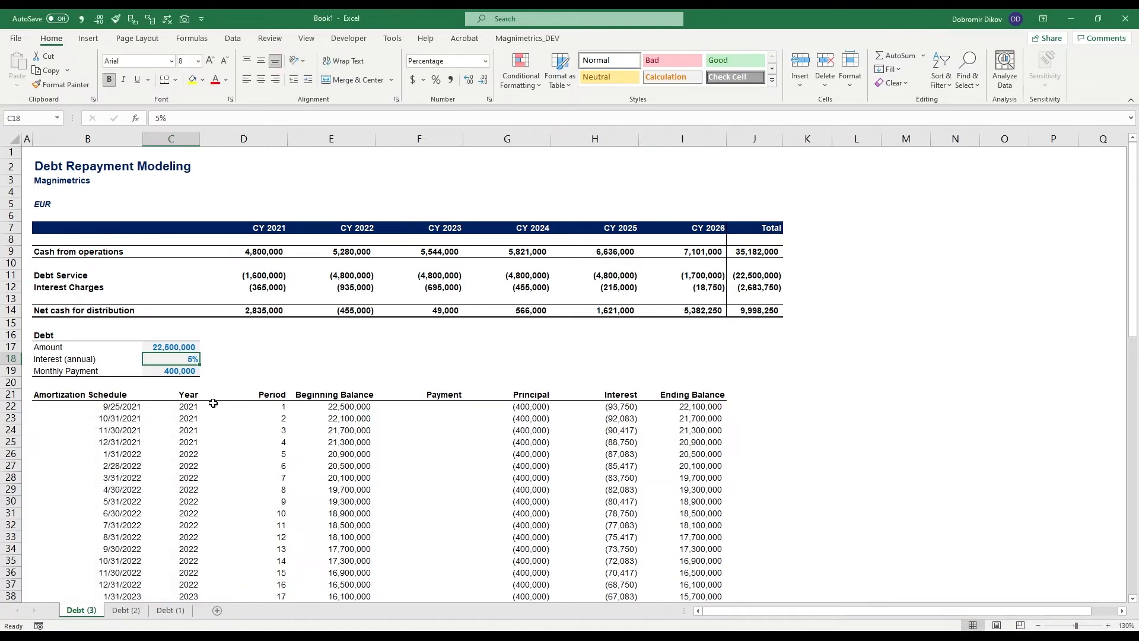
- Set the payment amount in C19 of the Debt (3) sheet to 4,800,000
left_click(170, 370)
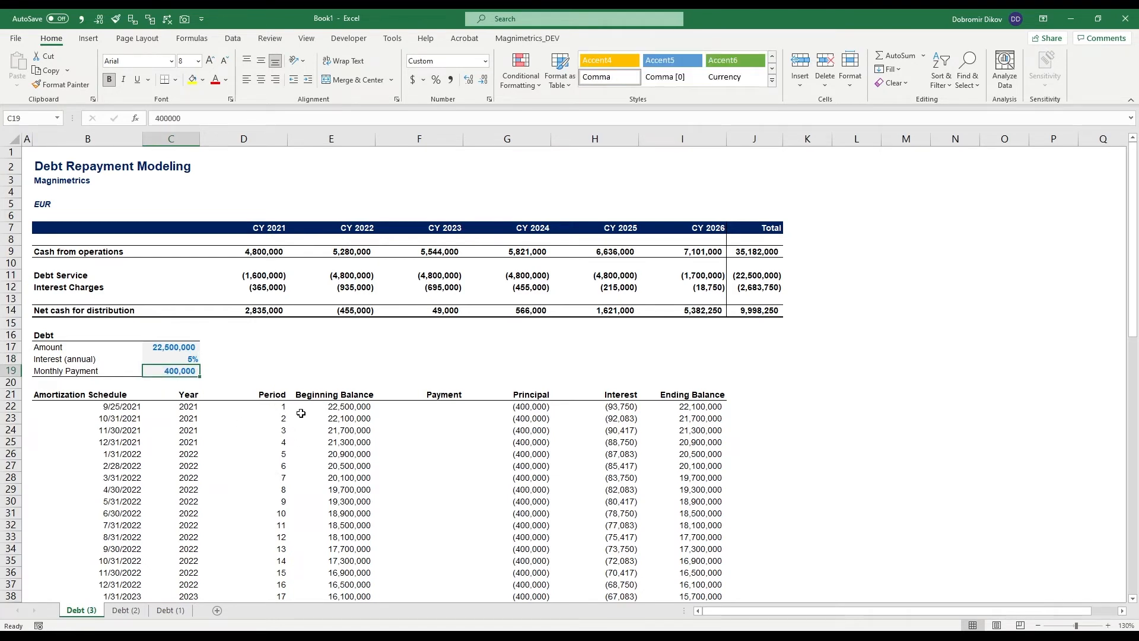
type("48")
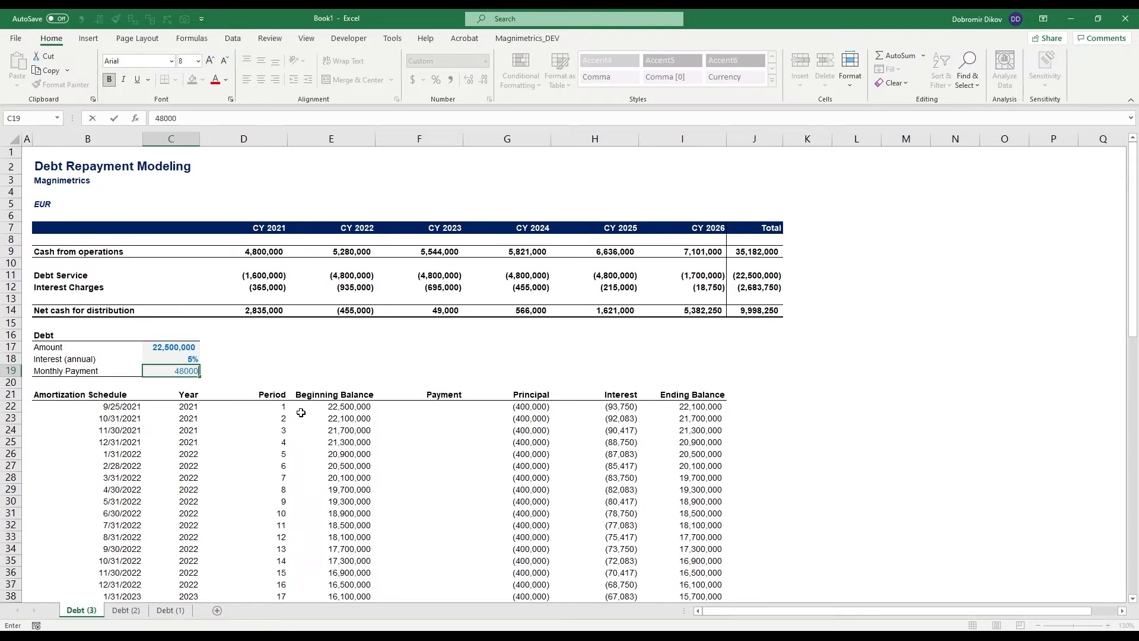
type("00000")
key("ctrl+Return")
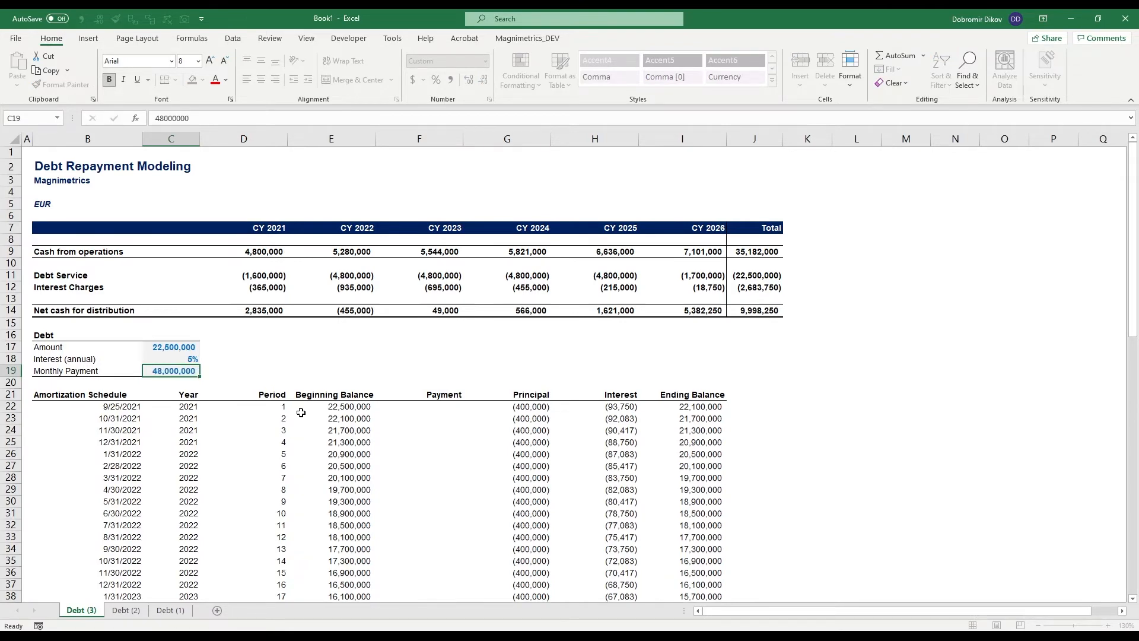
key("F2")
key("ctrl+Return")
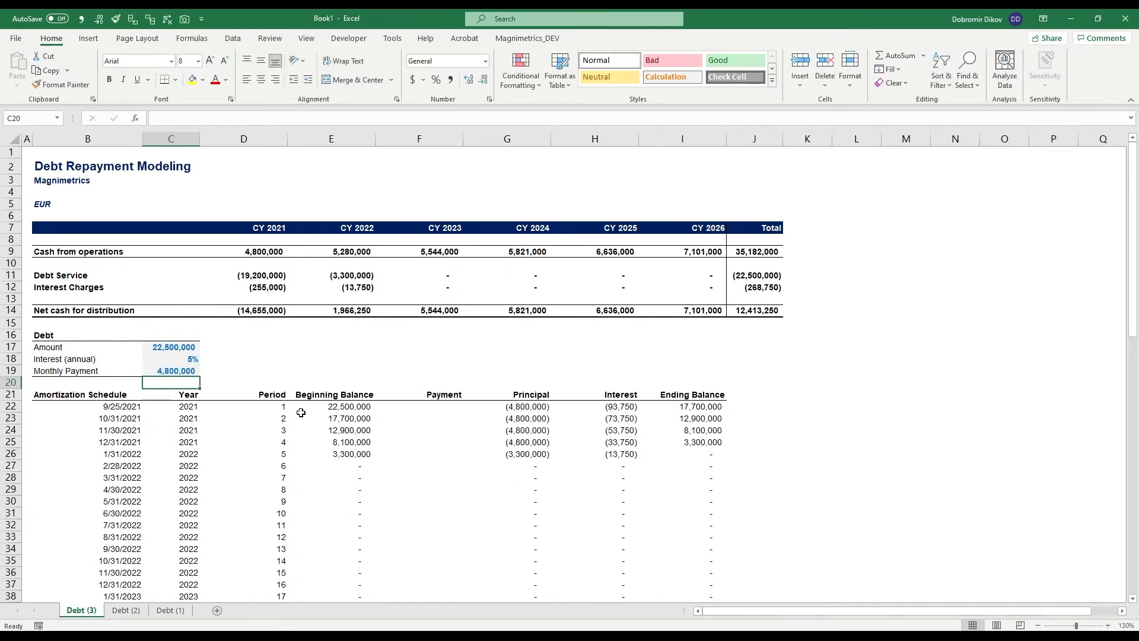
- Compare with the Debt (2) sheet and examine the Debt (3) principal payments in G22:G26
left_click(126, 611)
left_click(89, 613)
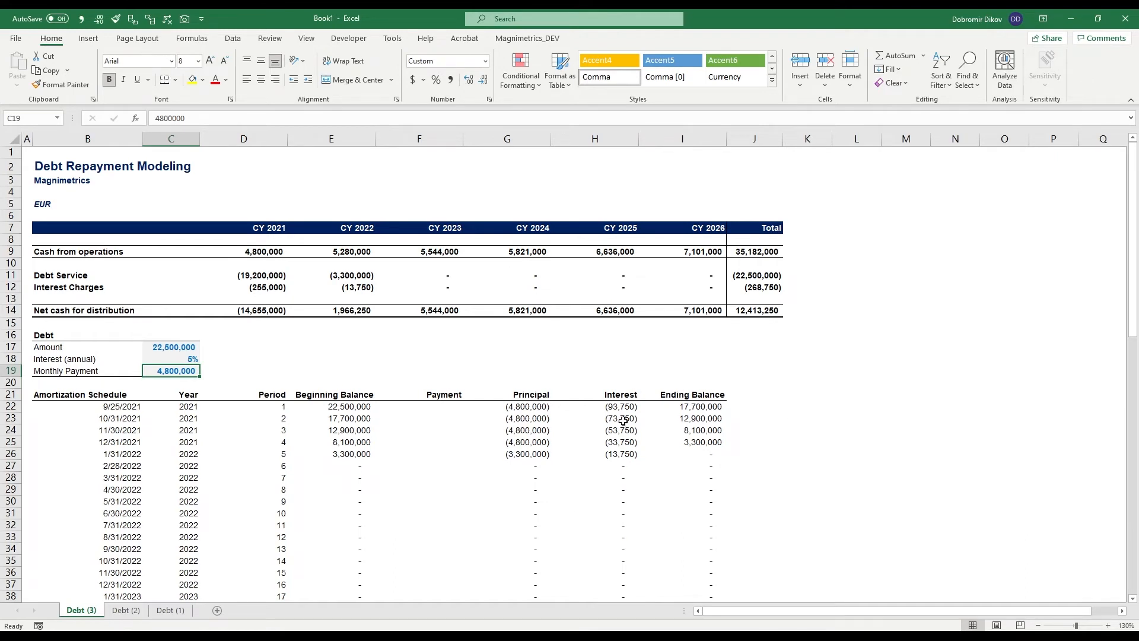
left_click_drag(522, 407, 522, 456)
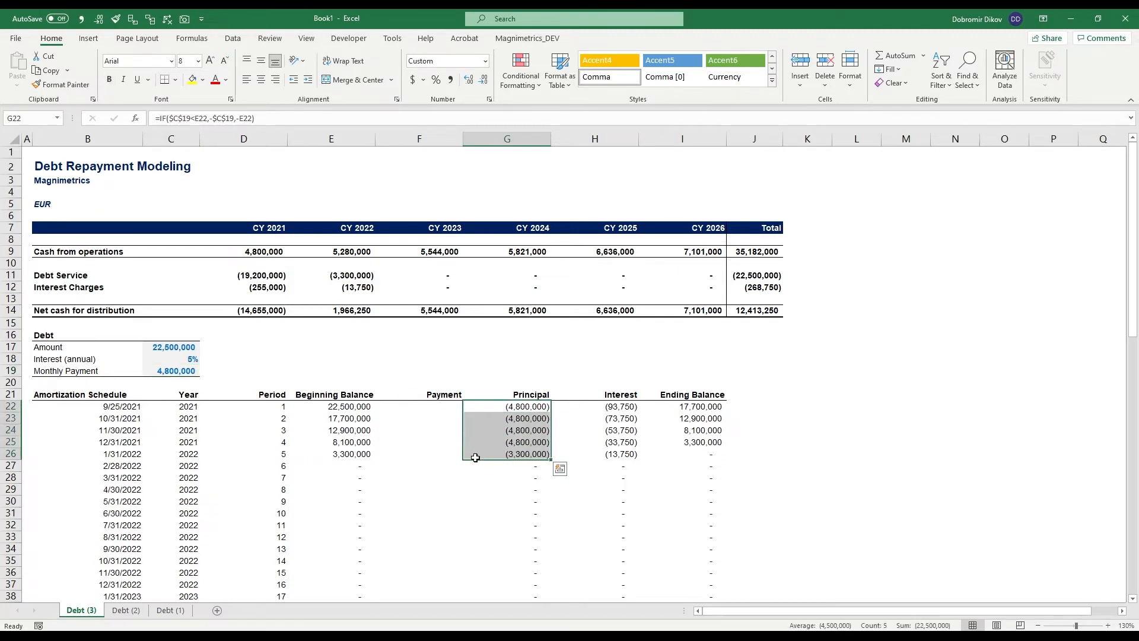
- Make the first period's interest in H22 annual by removing the division by 12, leaving =-E22*$C$18
left_click(629, 408)
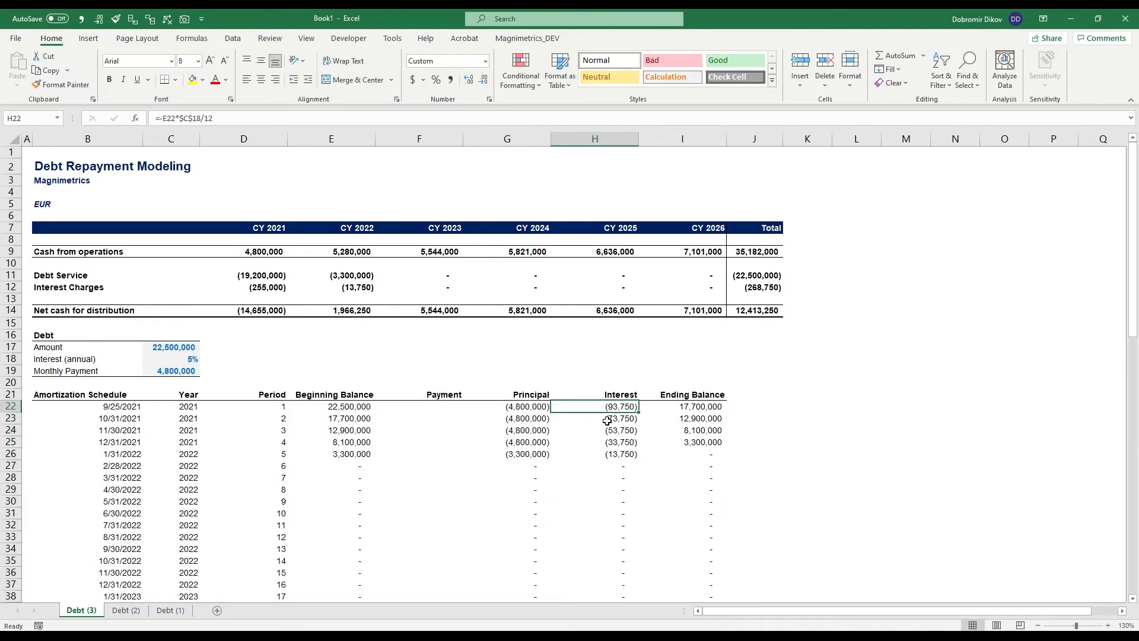
key("F2")
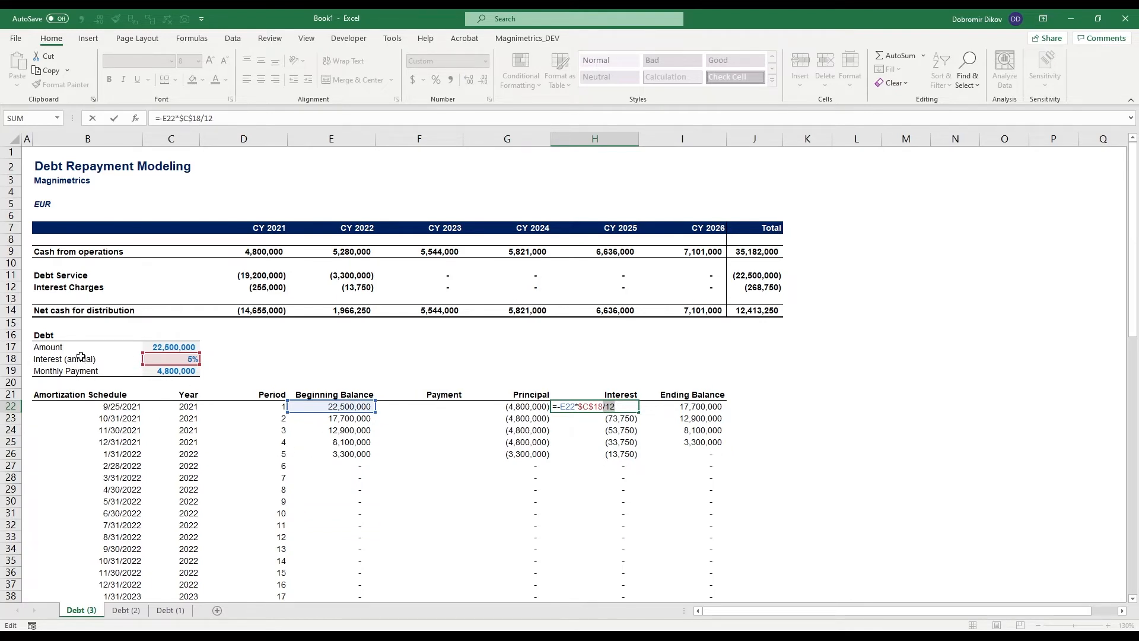
key("Delete")
key("ctrl+Return")
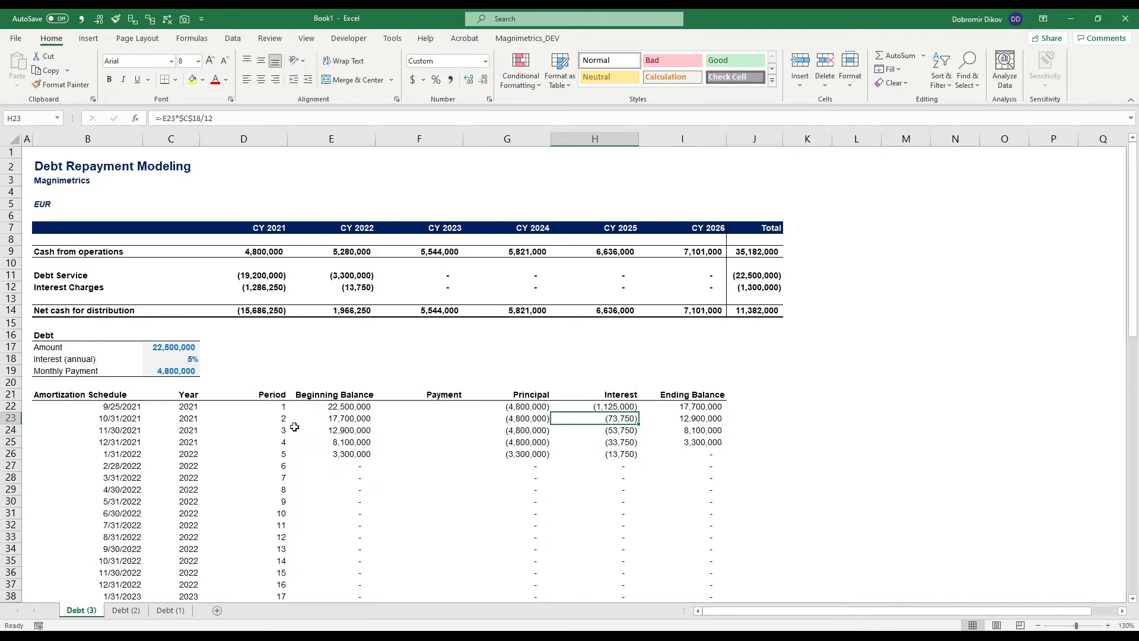
- Fill the annual interest formula down column H to row 81 and return to the CY 2021 debt service cell
key("ctrl+shift+Down")
key("Up")
key("Up")
key("Up")
key("Up")
key("Up")
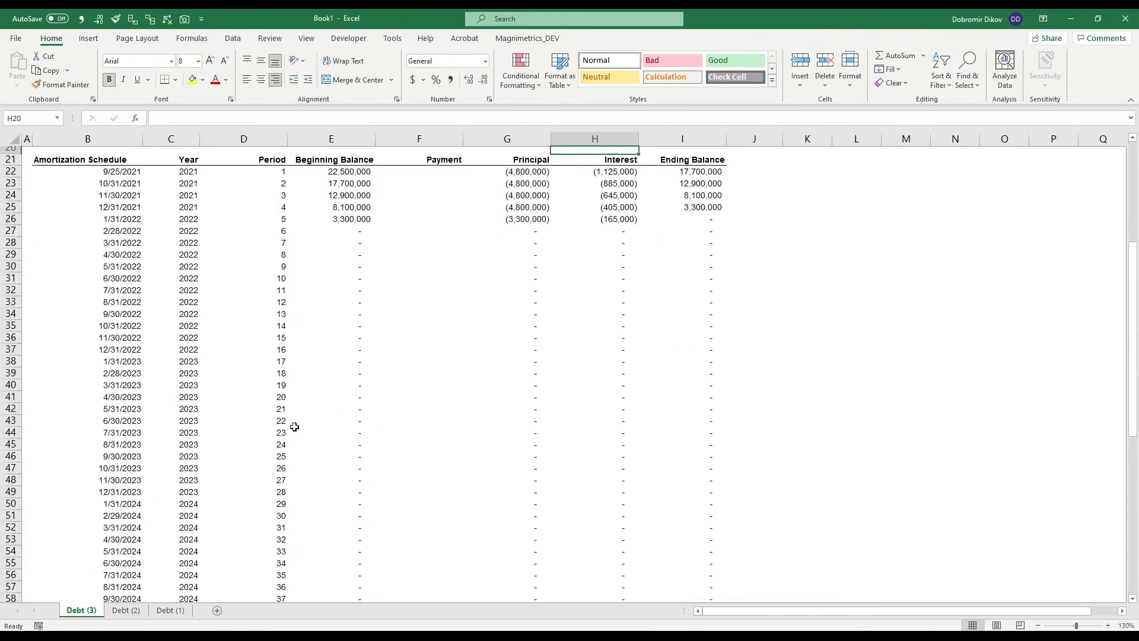
key("Up")
key("Up")
key("Up")
key("Up")
key("Up")
key("Up")
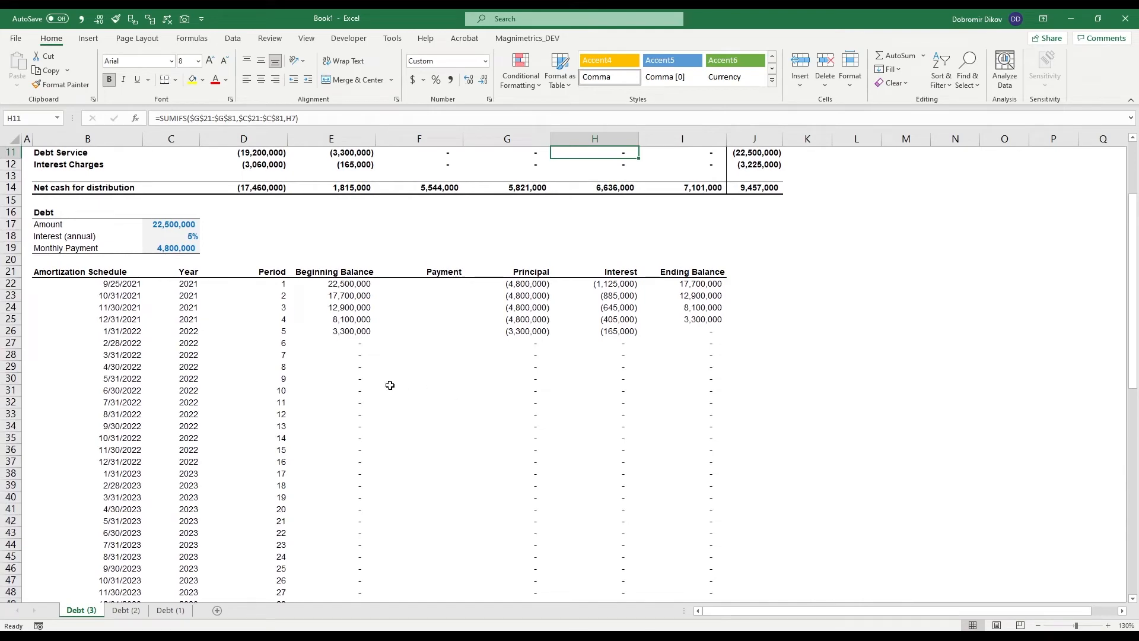
scroll(355, 417, "up", 2)
scroll(354, 418, "up", 2)
key("ctrl+Left")
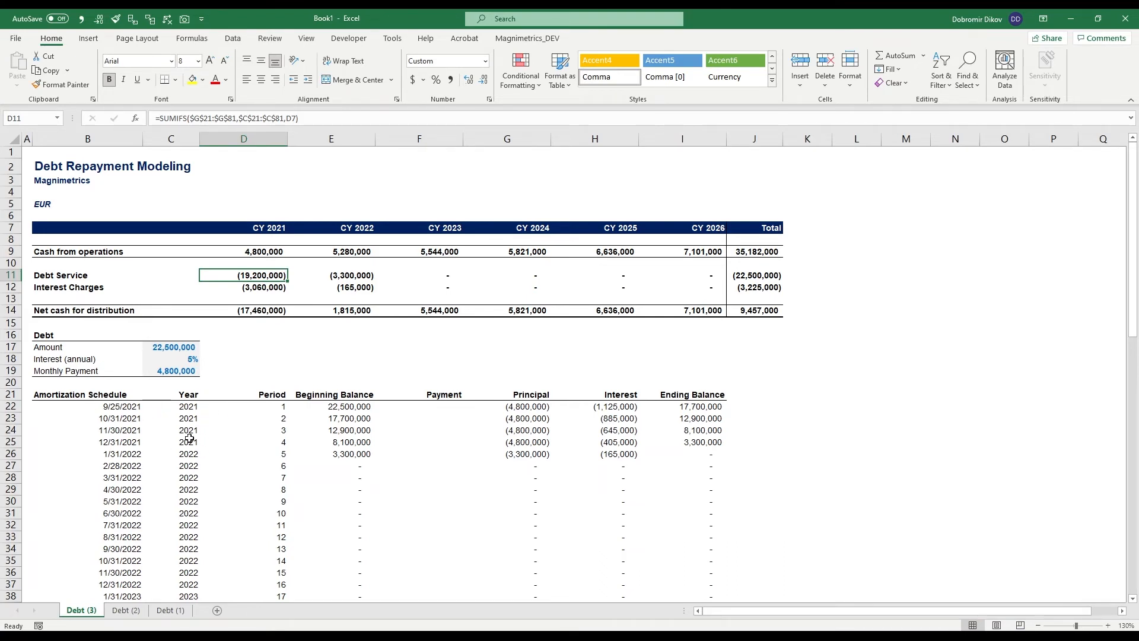
- Change the second period's date formula in B23 to =EOMONTH(B22,12) for yearly intervals
left_click(120, 421)
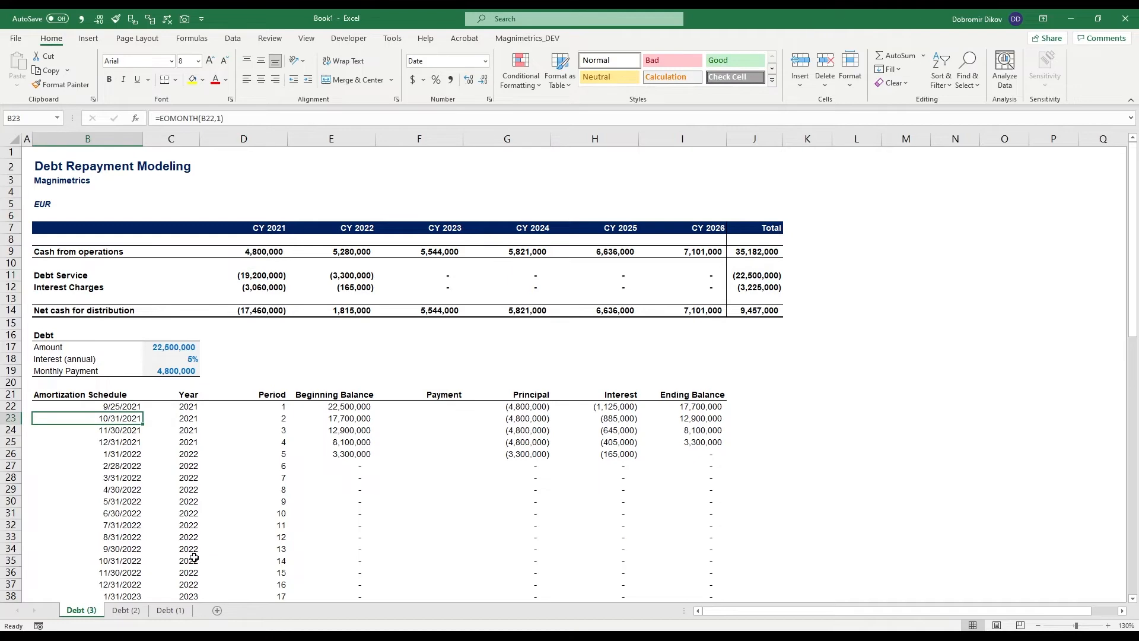
key("F2")
key("Left")
key("Left")
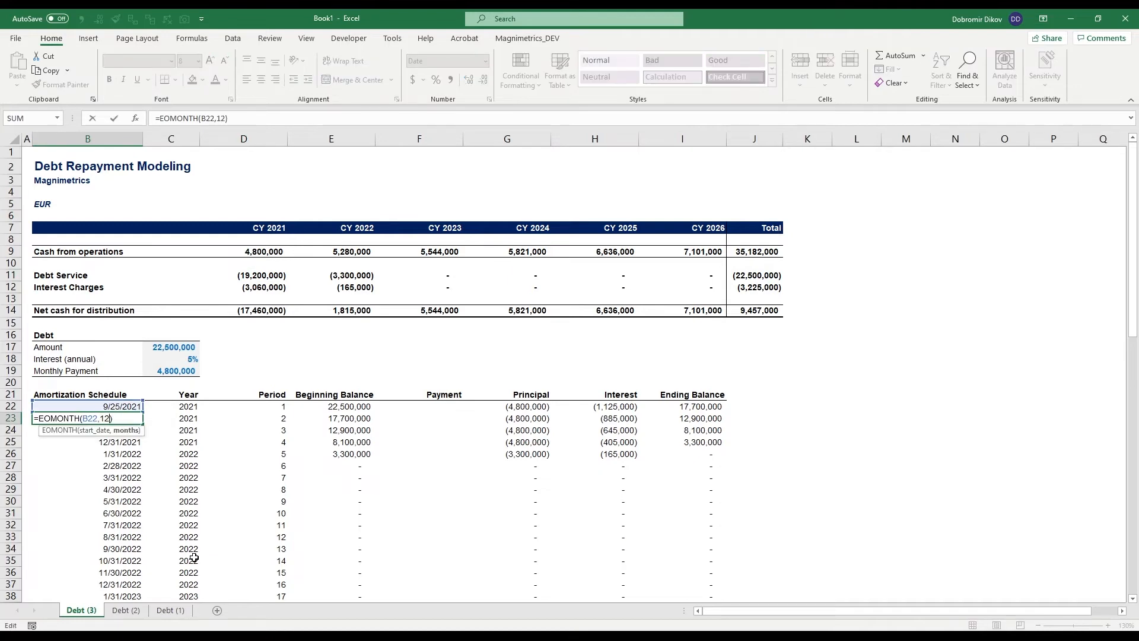
key("Return")
- Fill the yearly date formula from B23 down to row 81 and return to the top of the sheet
key("Up")
key("ctrl+shift+Down")
key("ctrl+d")
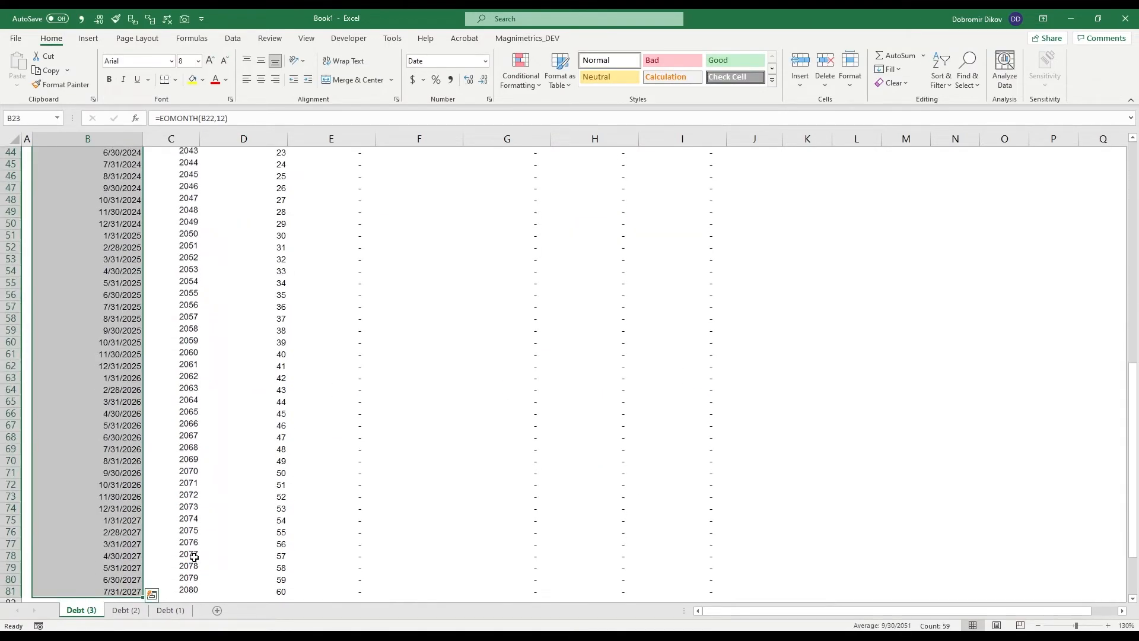
key("ctrl+Home")
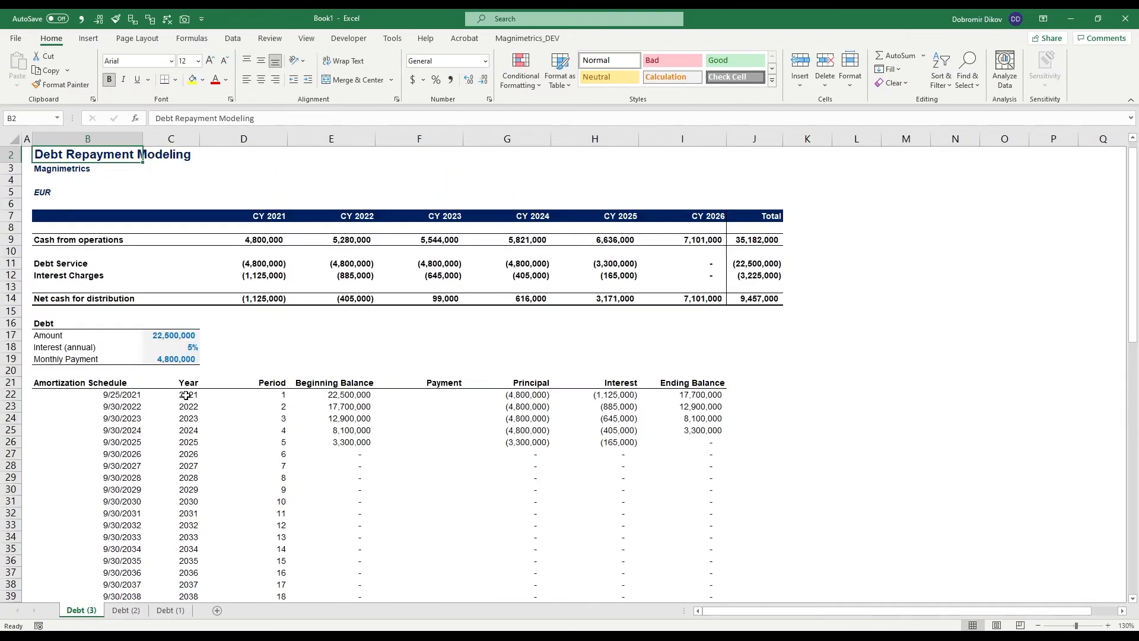
- Examine the schedule's yearly dates and year values in columns B and C
left_click(185, 395)
key("Down")
key("Down")
key("Down")
key("Down")
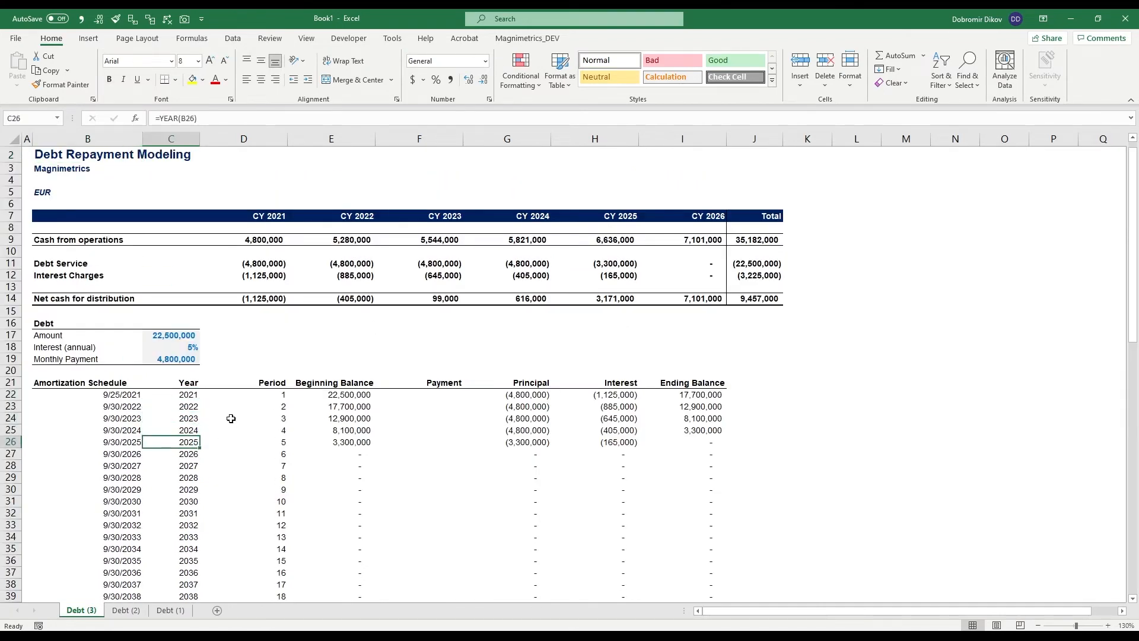
scroll(198, 474, "up", 1)
left_click_drag(103, 385, 173, 549)
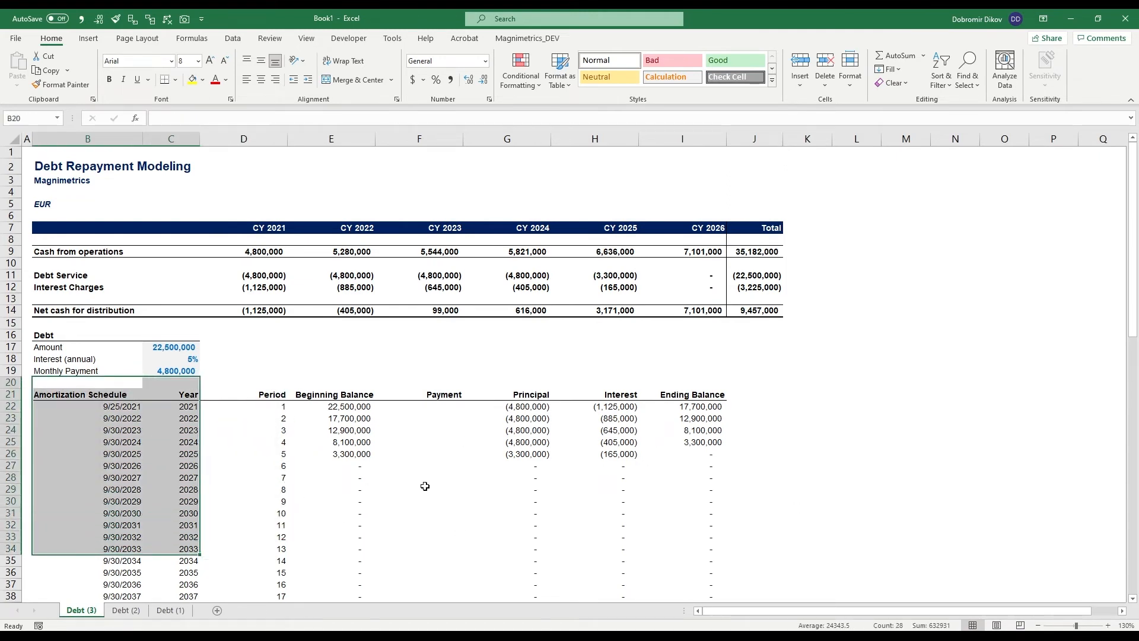
- Examine the CY 2021 debt service and the schedule's principal and interest amounts for periods 1 to 5
left_click(276, 278)
left_click_drag(534, 406, 534, 454)
left_click_drag(627, 405, 617, 452)
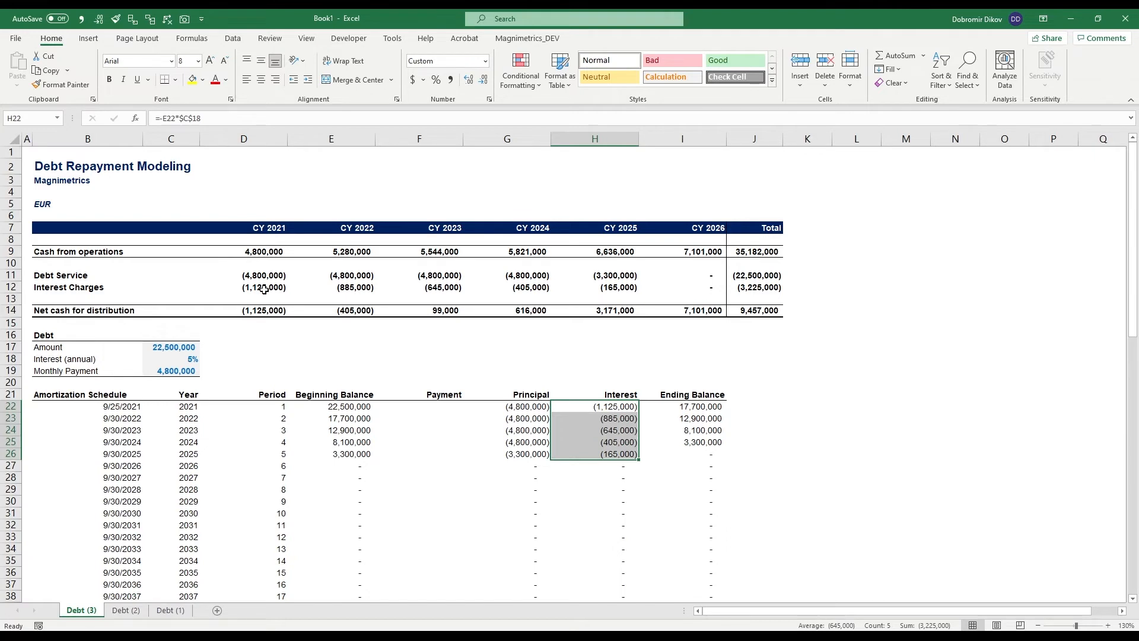
mouse_move(620, 454)
left_click(592, 418)
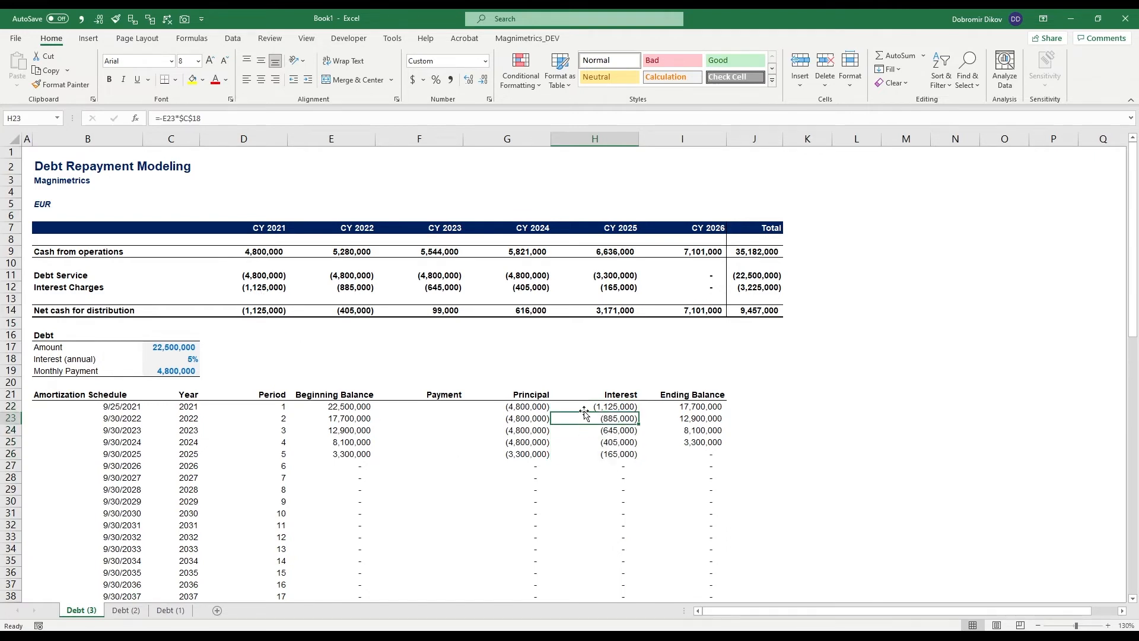
left_click(591, 406)
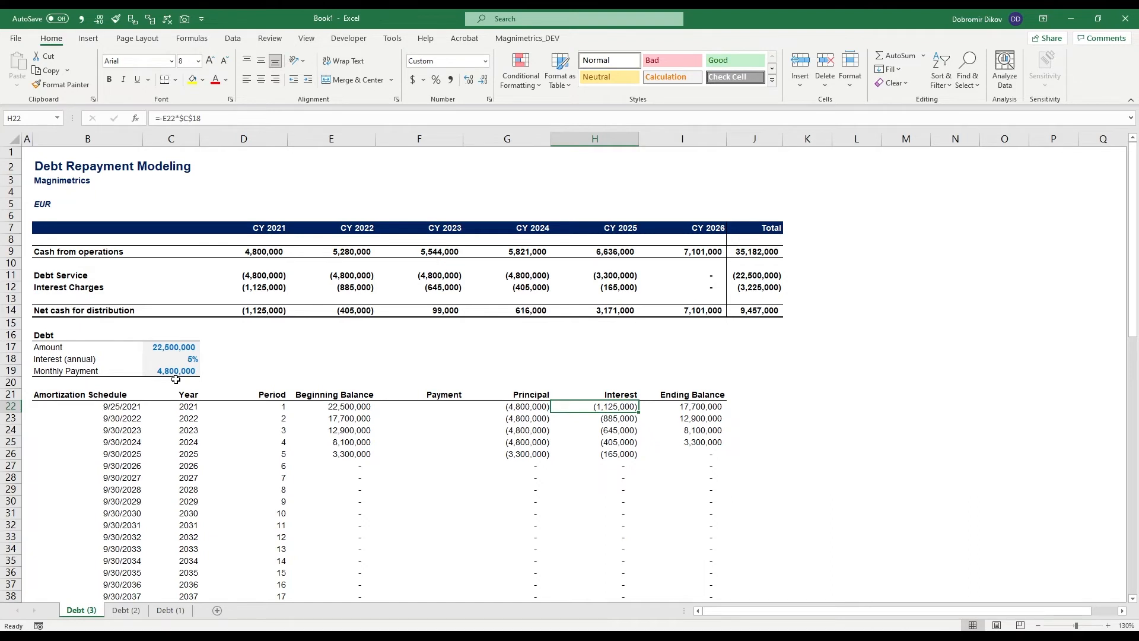
- Change the Monthly Payment label in B19 to Annual Payment
left_click(53, 372)
double_click(52, 372)
double_click(52, 372)
type("Annual")
key("Return")
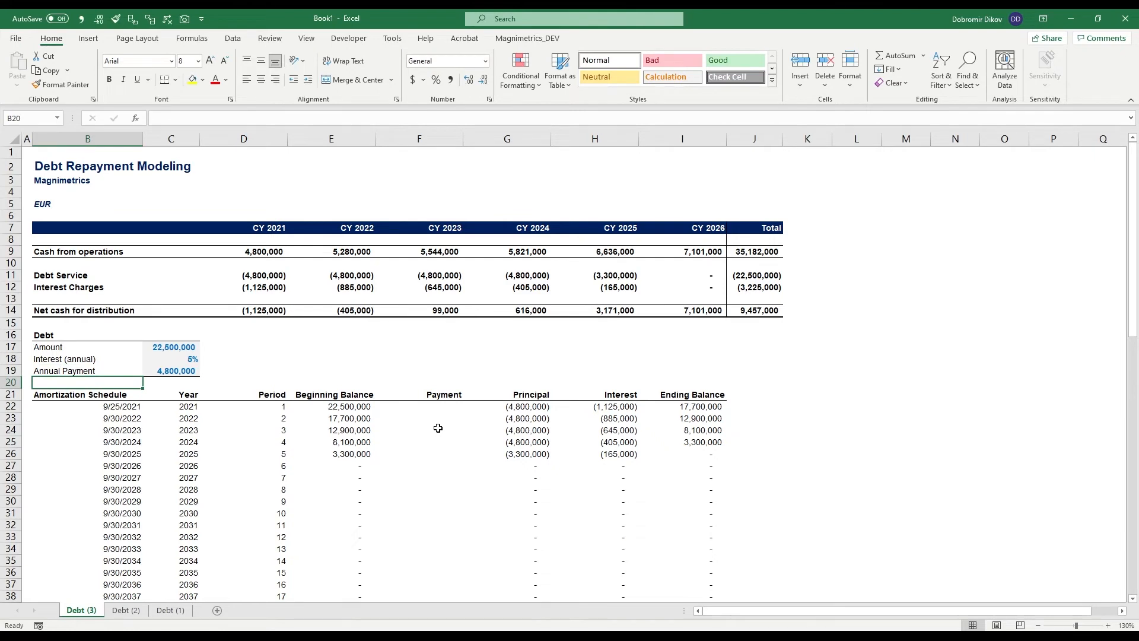
- Compare the total interest charges in J12 on the Debt (2) and Debt (3) sheets
left_click(173, 373)
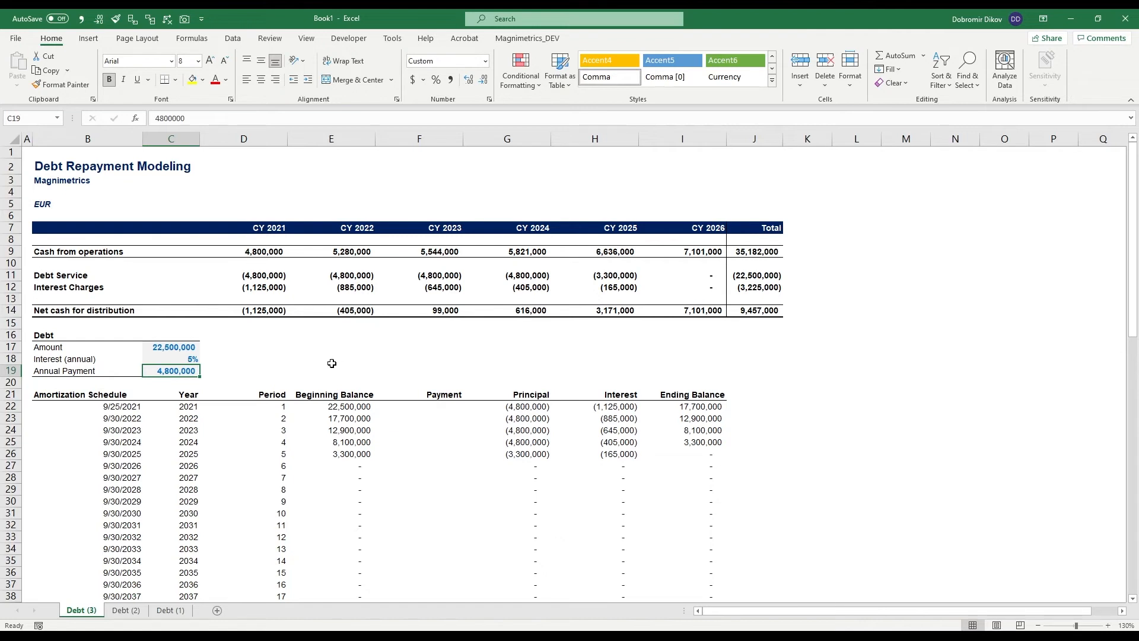
key("ctrl+Page_Down")
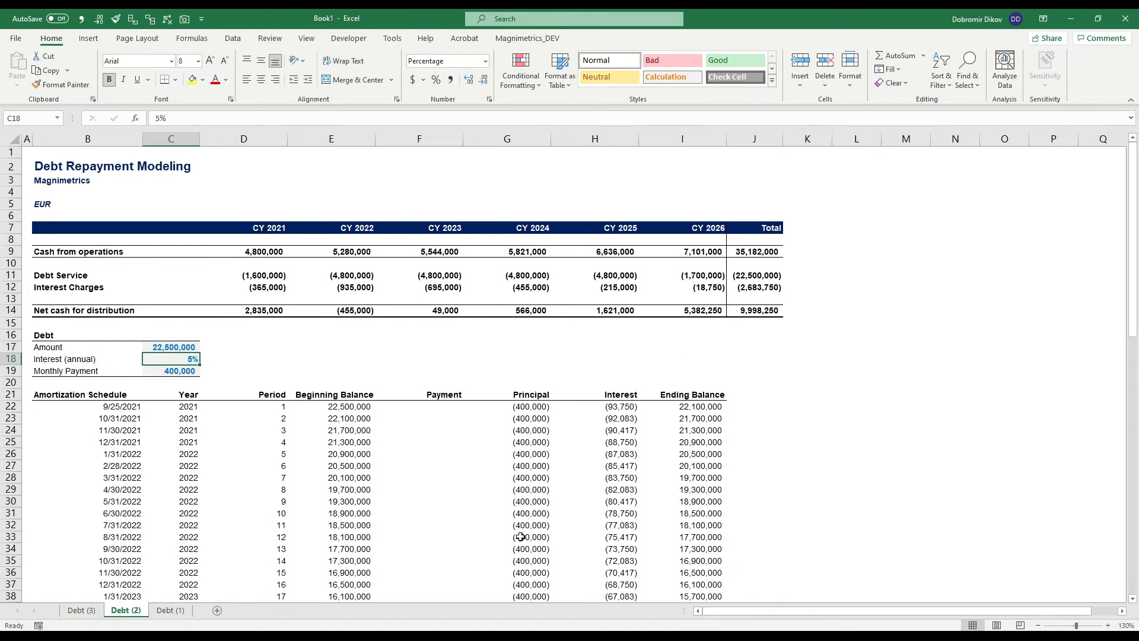
left_click(754, 286)
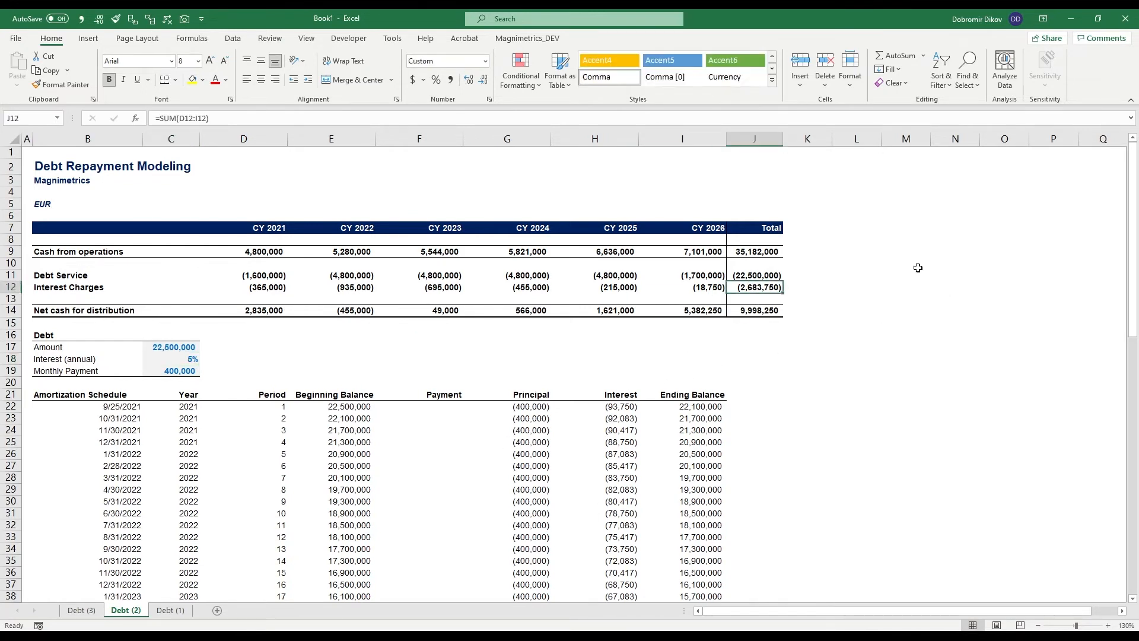
left_click(82, 610)
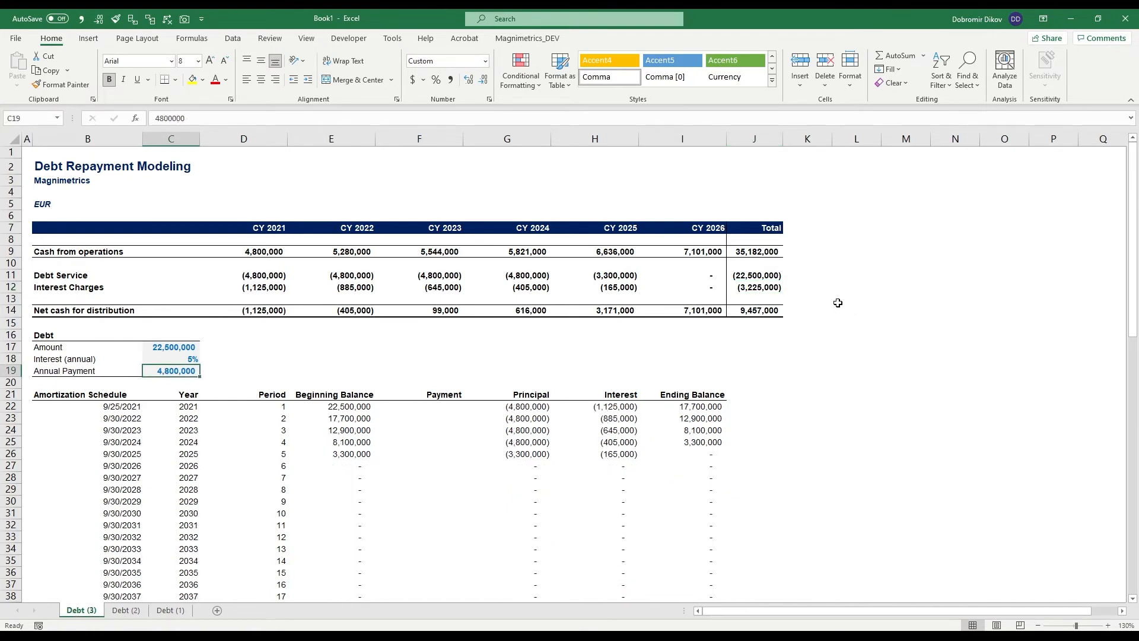
left_click(759, 286)
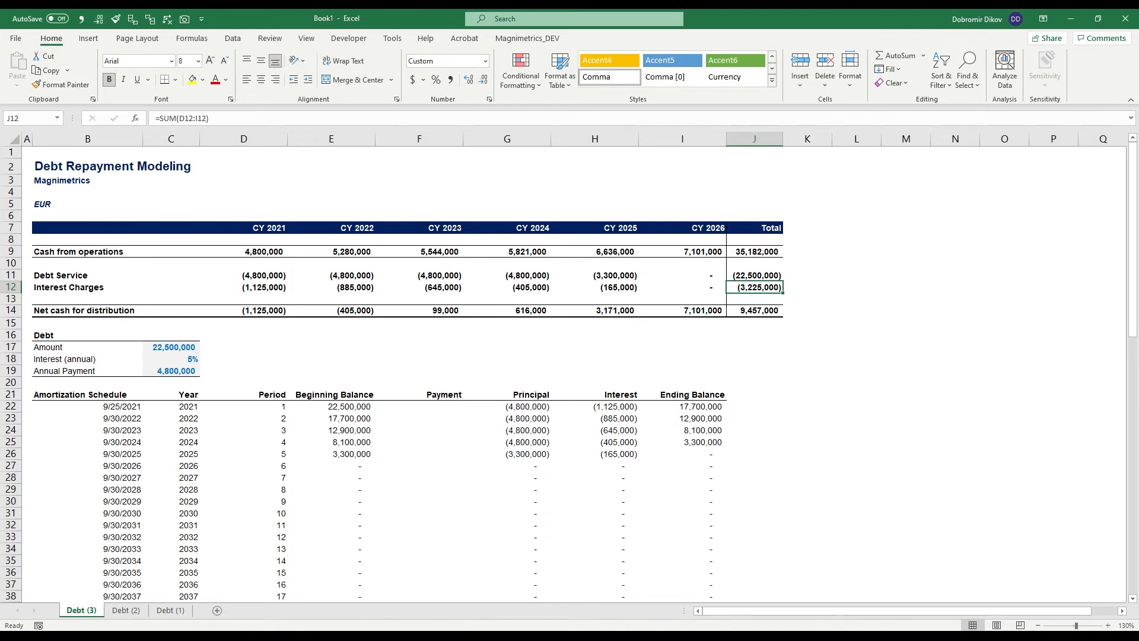
- Create a copy of the Debt (3) sheet and place it before Debt (3)
right_click(78, 610)
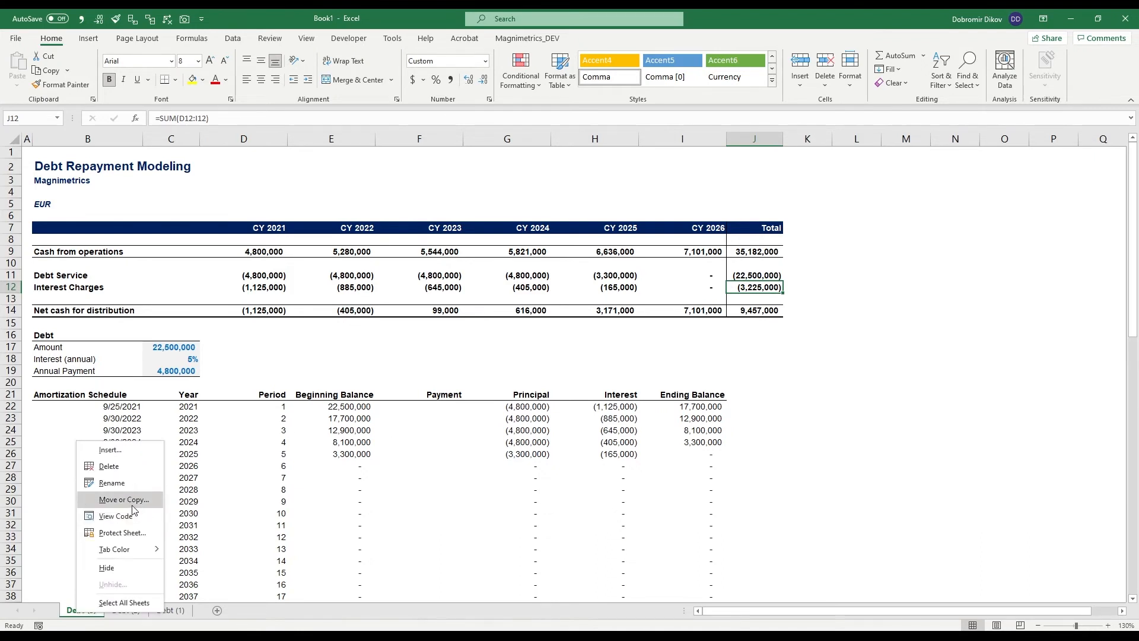
left_click(129, 498)
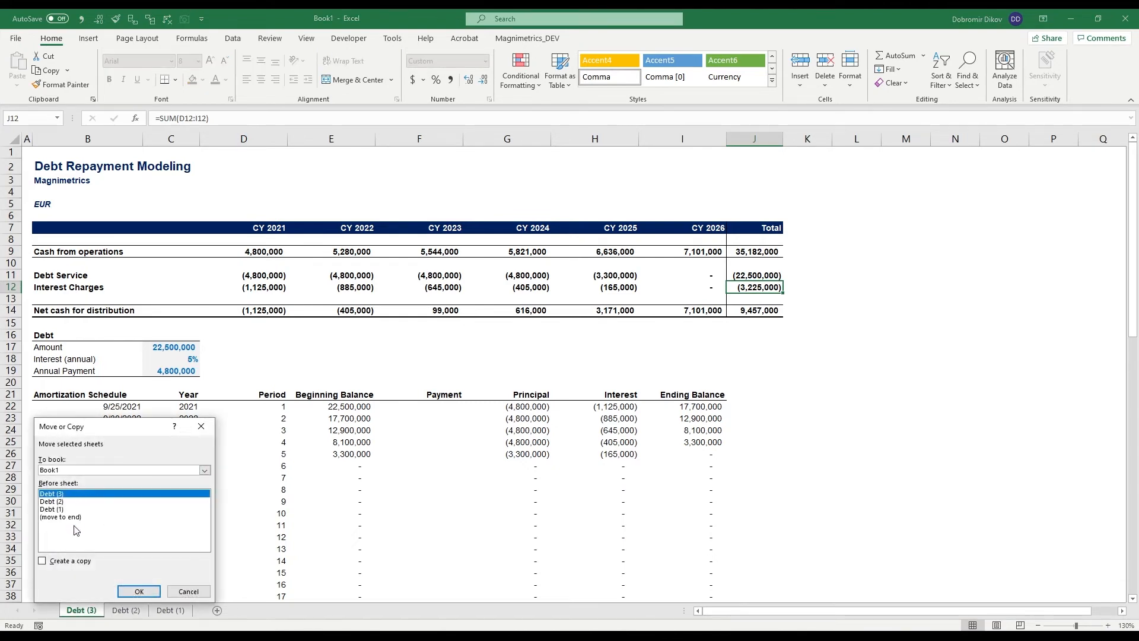
left_click(70, 563)
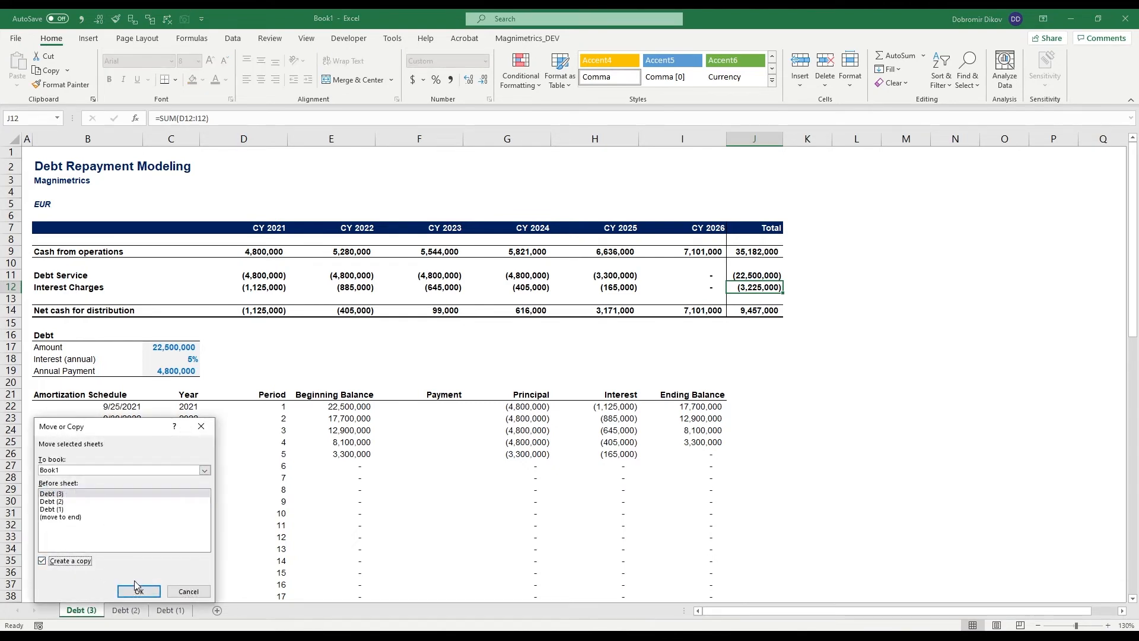
left_click(138, 587)
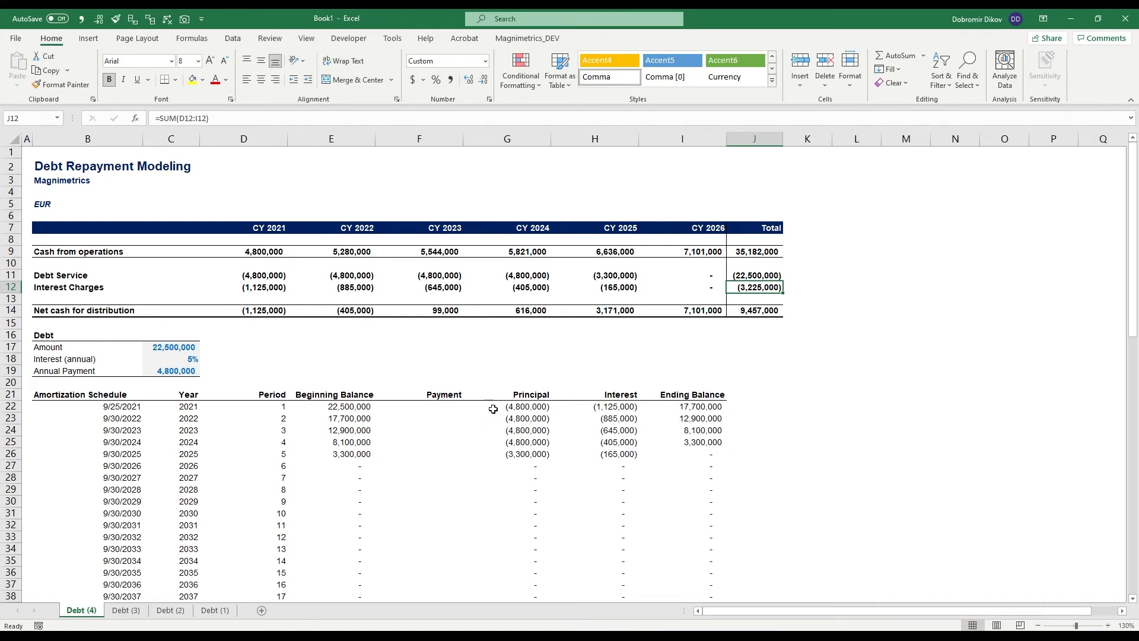
- Replace the annual payment input in row 19 with a Periods (years) label and a value of 5
left_click(173, 372)
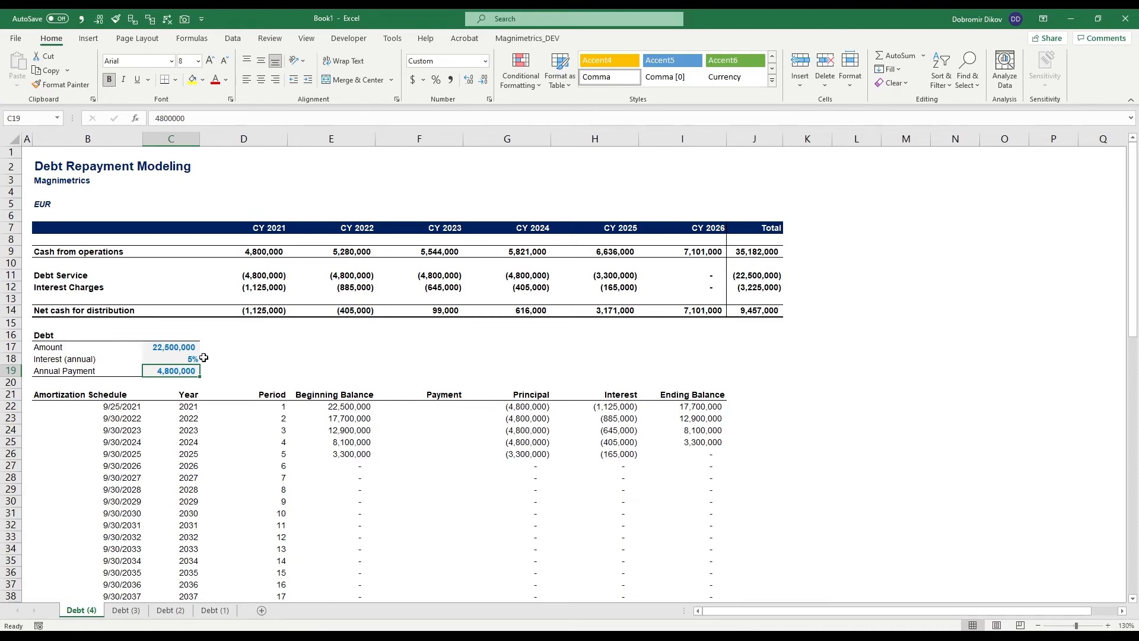
key("Delete")
key("Up")
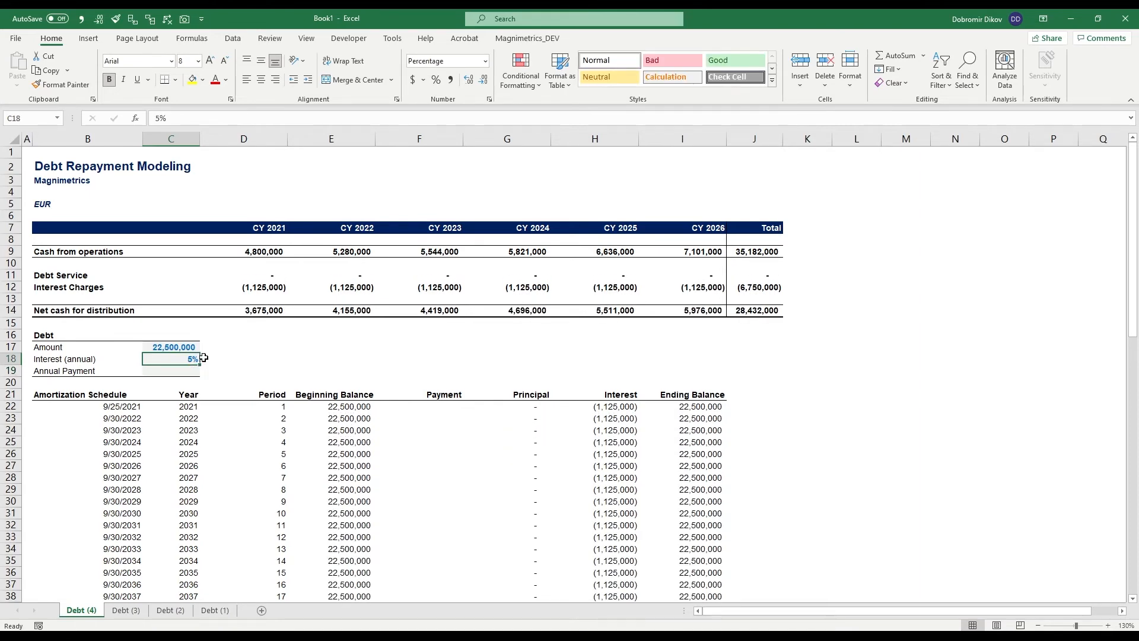
key("Down")
key("Left")
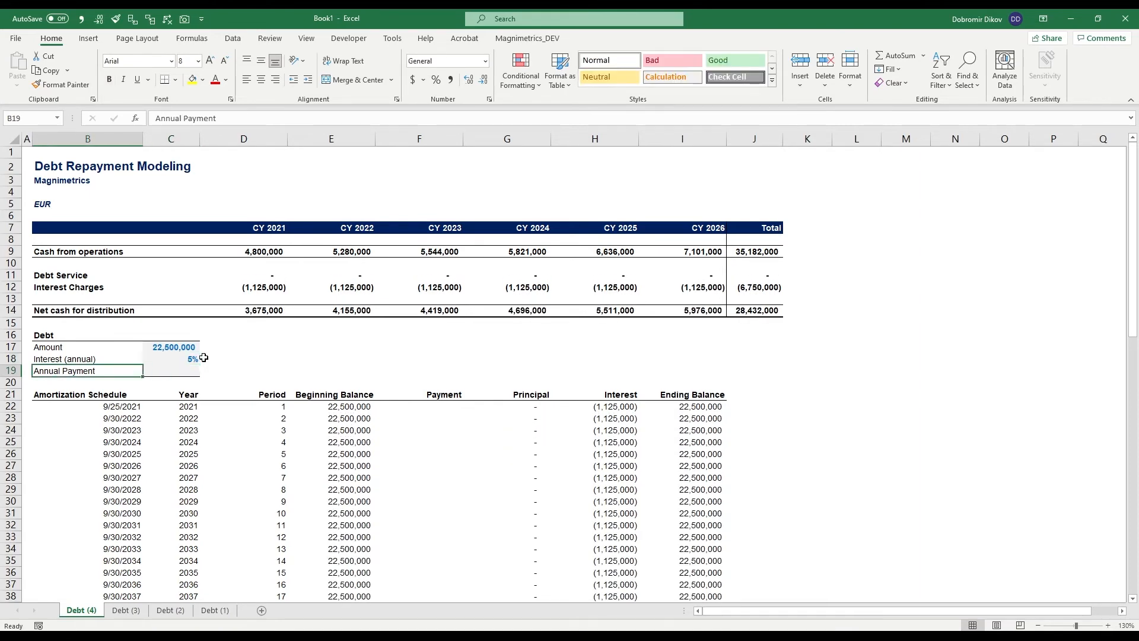
type("Periods (years)")
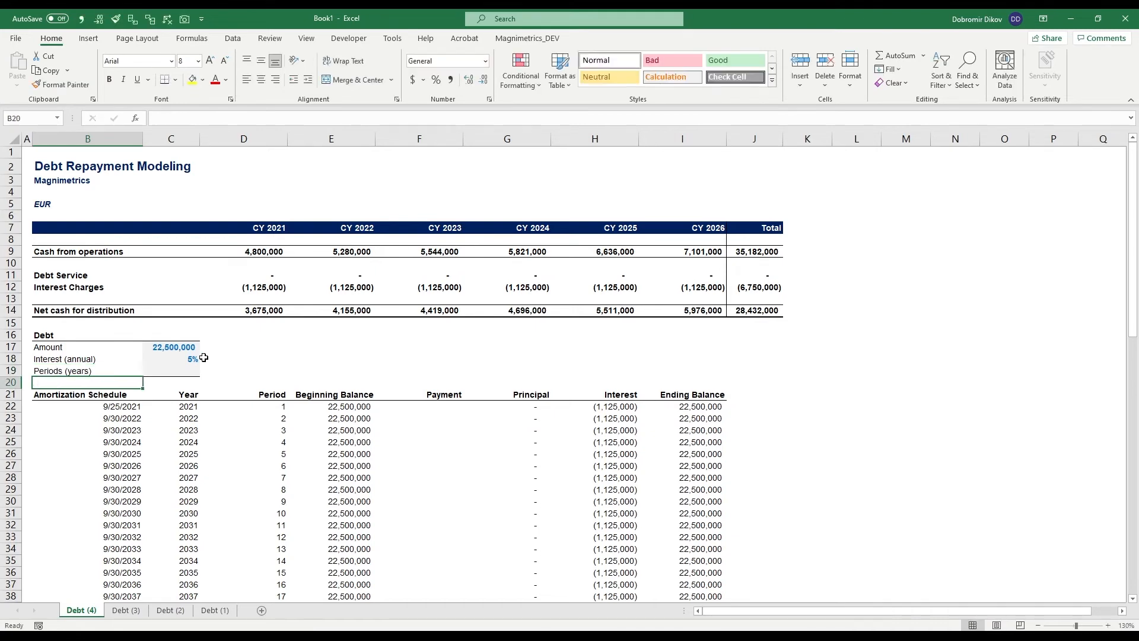
key("Tab")
type("5")
key("Tab")
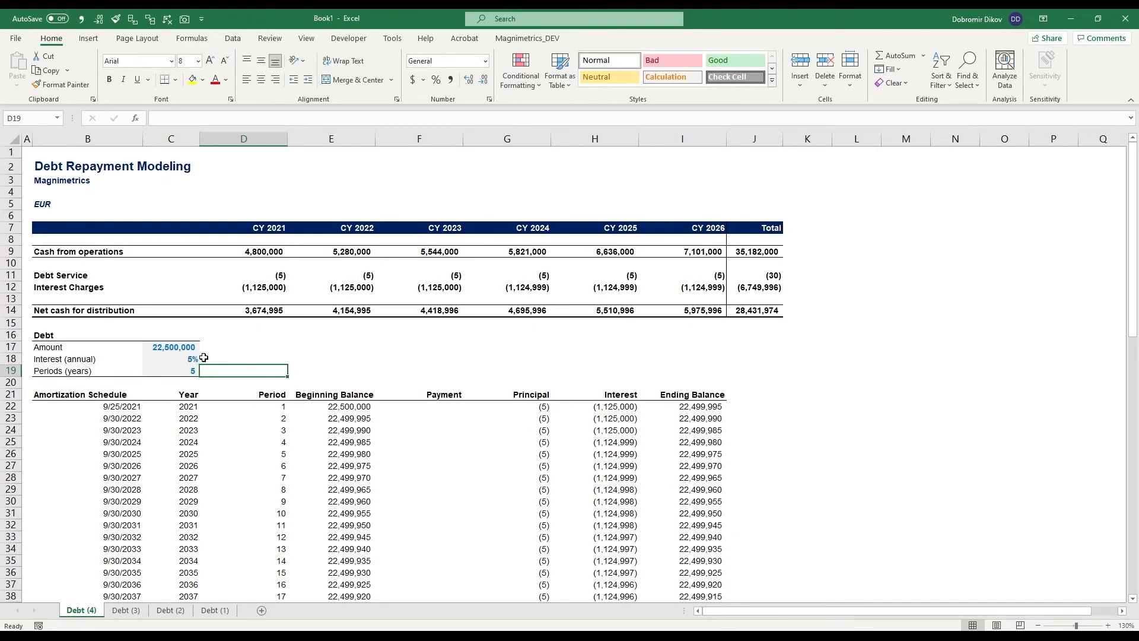
- Set the first period's principal in G22 to =-$C$17/$C$19, dividing the debt amount by the number of periods
key("Down")
key("Down")
key("Down")
key("Right")
key("Right")
key("Right")
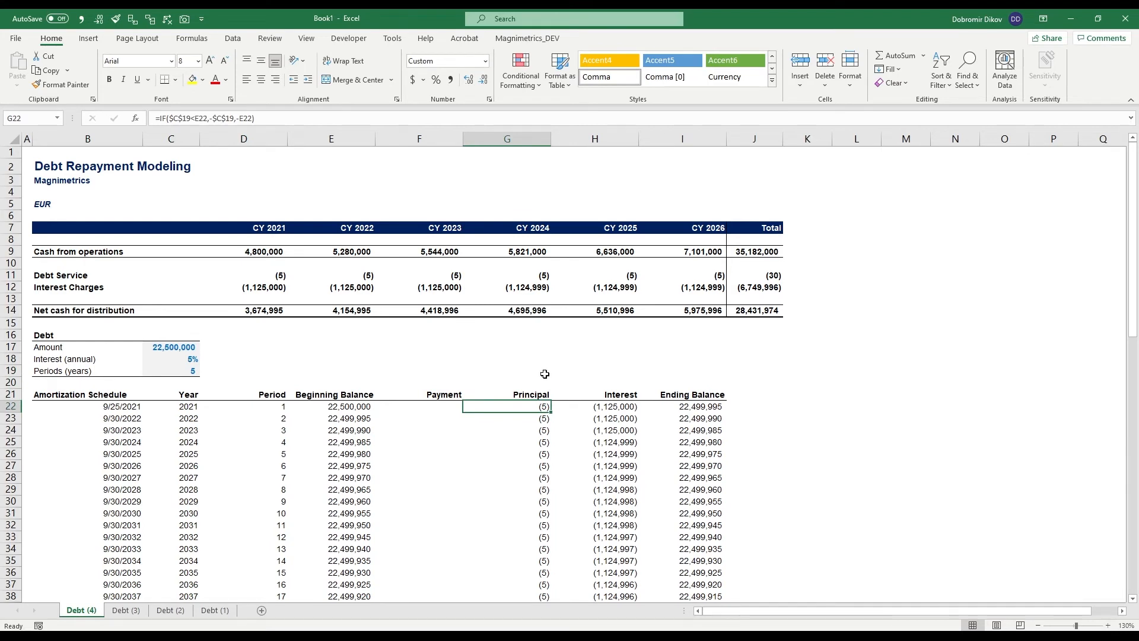
type("-")
key("Left")
key("Left")
key("Left")
key("Left")
key("Up")
key("Up")
key("Up")
key("Up")
key("Up")
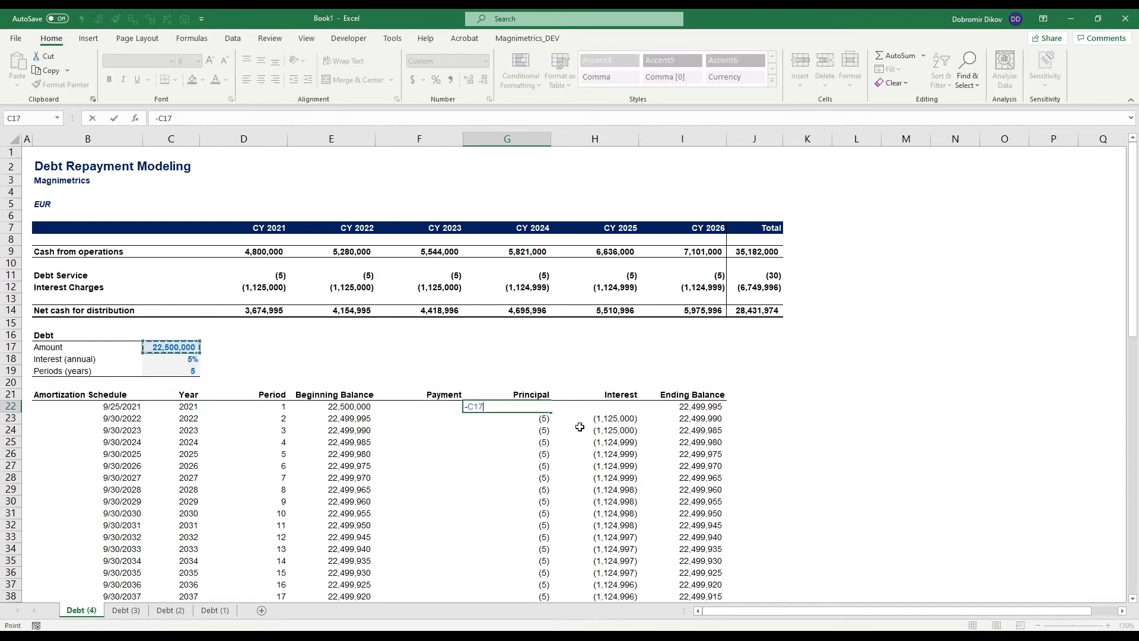
key("F4")
type("/")
key("Left")
key("Left")
key("Left")
key("Left")
key("Up")
key("Up")
key("Up")
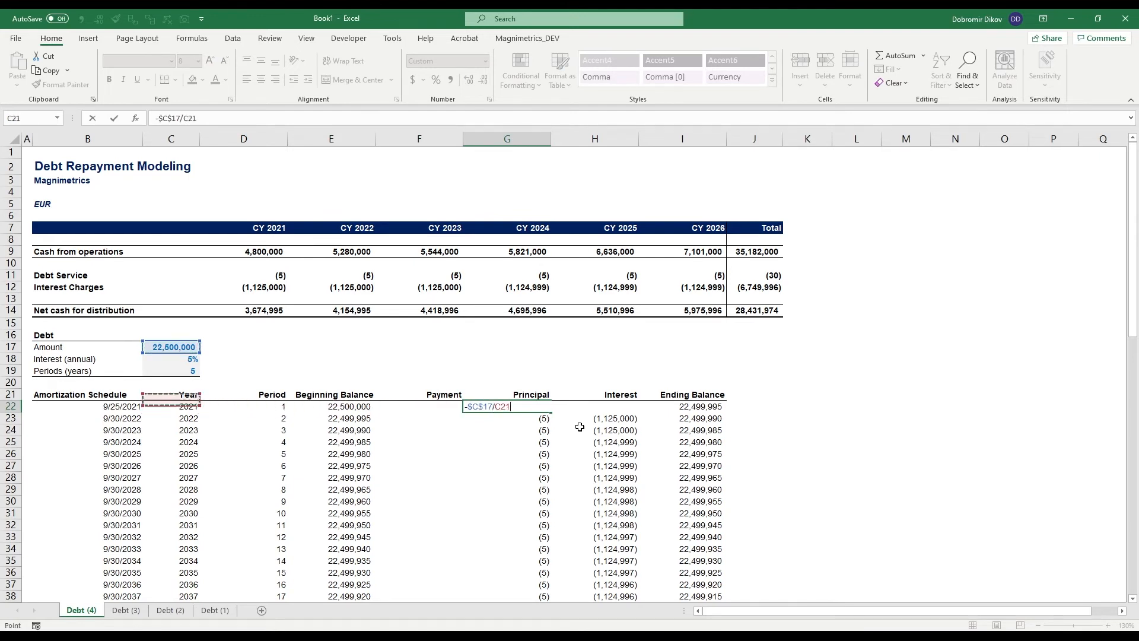
key("F4")
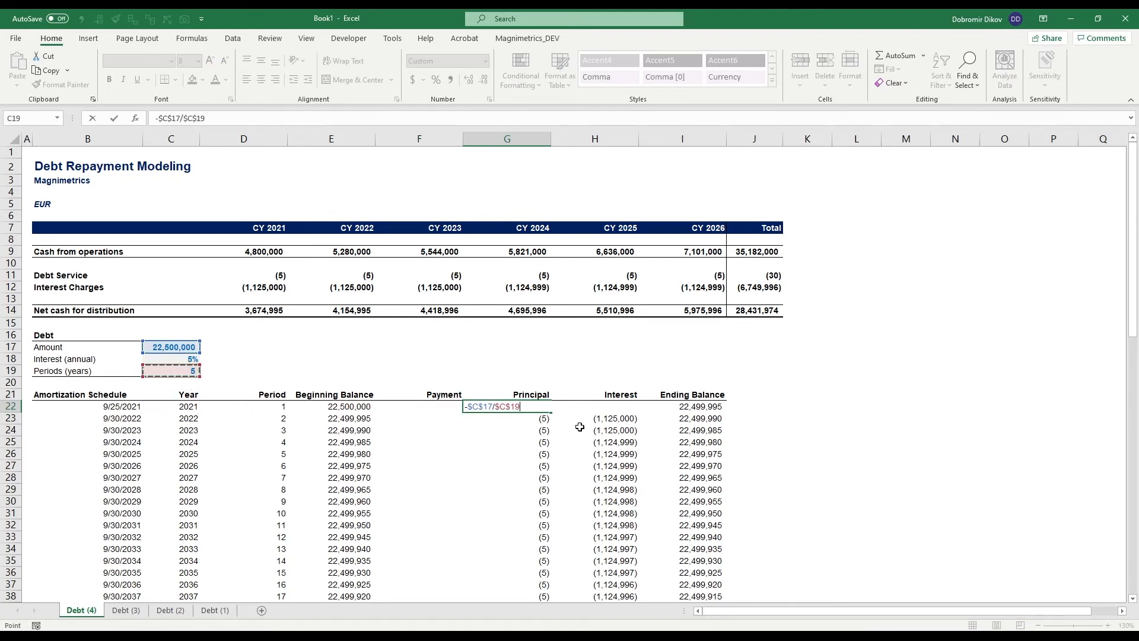
key("Return")
key("Up")
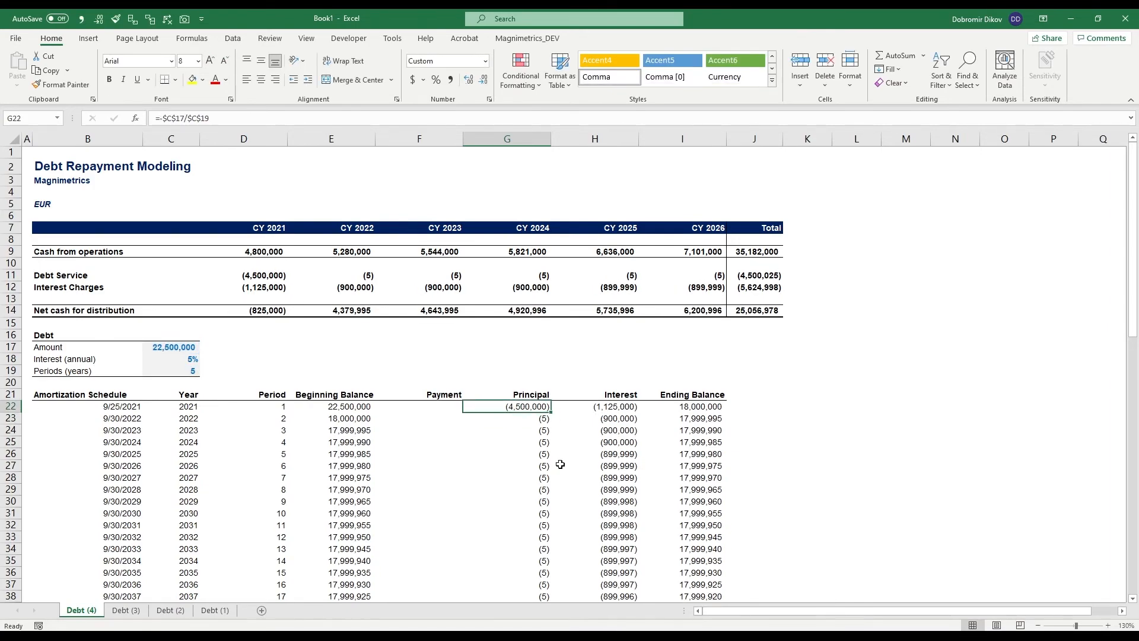
- Fill the G22 principal formula down to the end of the schedule and return to the top of the sheet
key("ctrl+shift+Down")
key("ctrl+d")
key("Up")
key("Up")
key("Up")
key("Down")
key("Down")
key("Down")
key("Down")
key("Down")
key("Down")
key("Down")
key("Down")
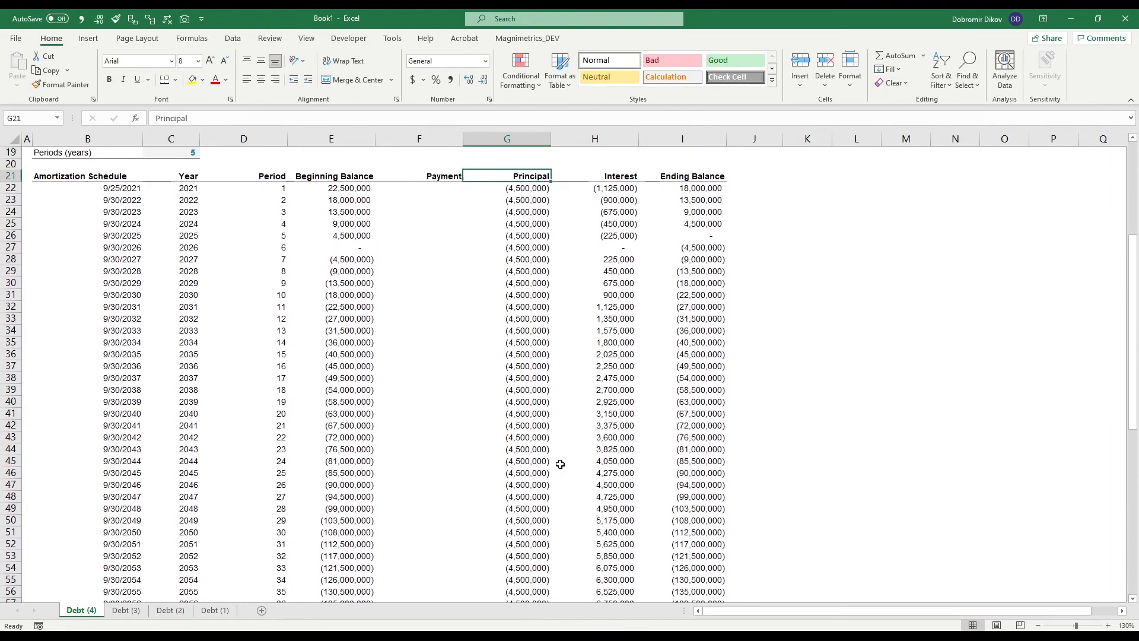
key("Left")
key("Right")
scroll(578, 461, "up", 3)
scroll(578, 461, "up", 3)
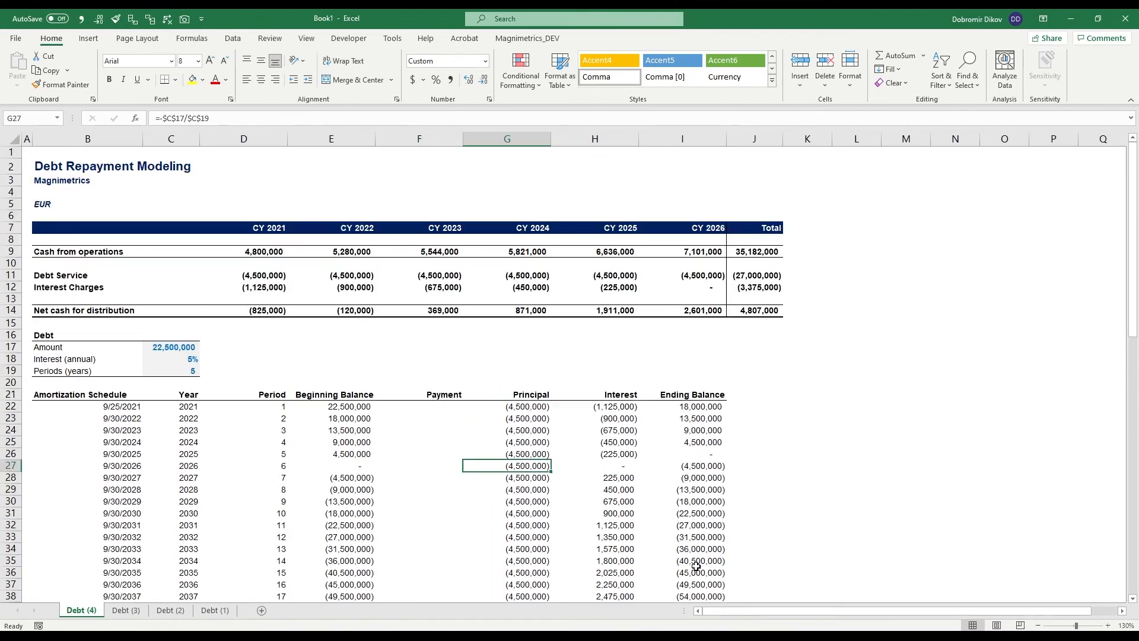
- Delete all schedule rows from row 27 downward, keeping only the first five periods
key("Left")
key("Left")
key("Right")
key("Right")
key("Up")
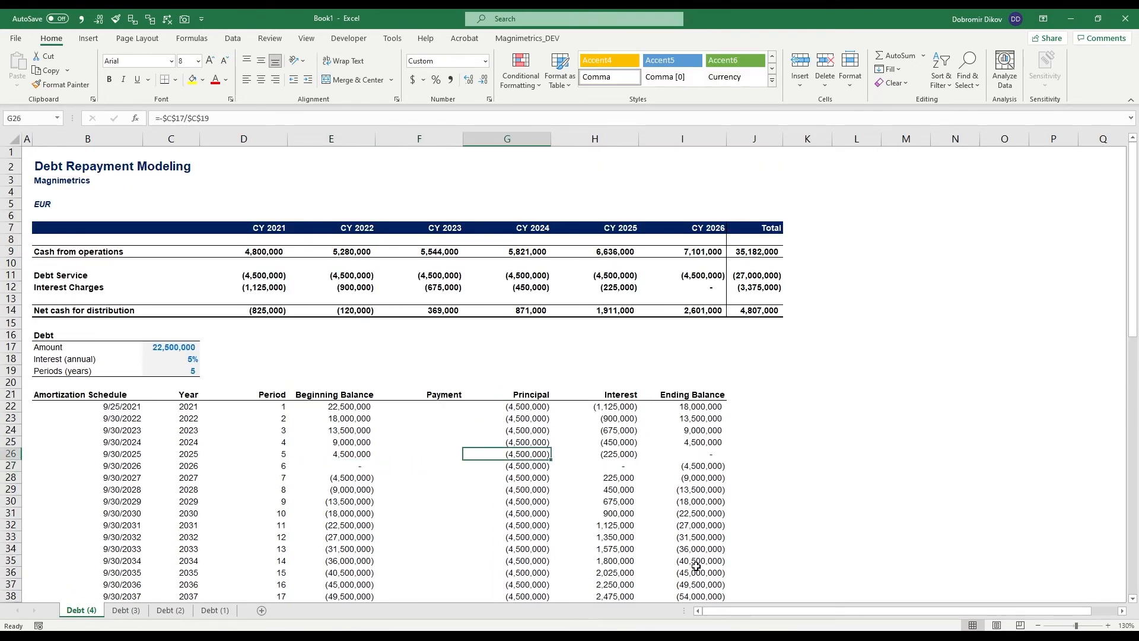
key("Down")
key("shift+space")
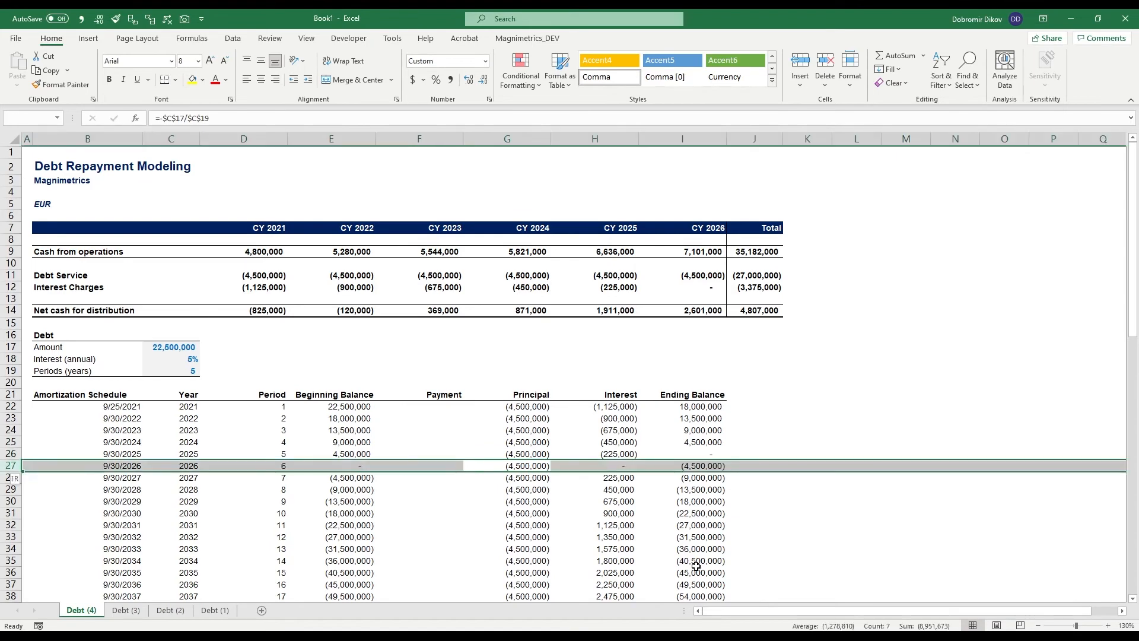
key("ctrl+shift+Down")
key("ctrl+minus")
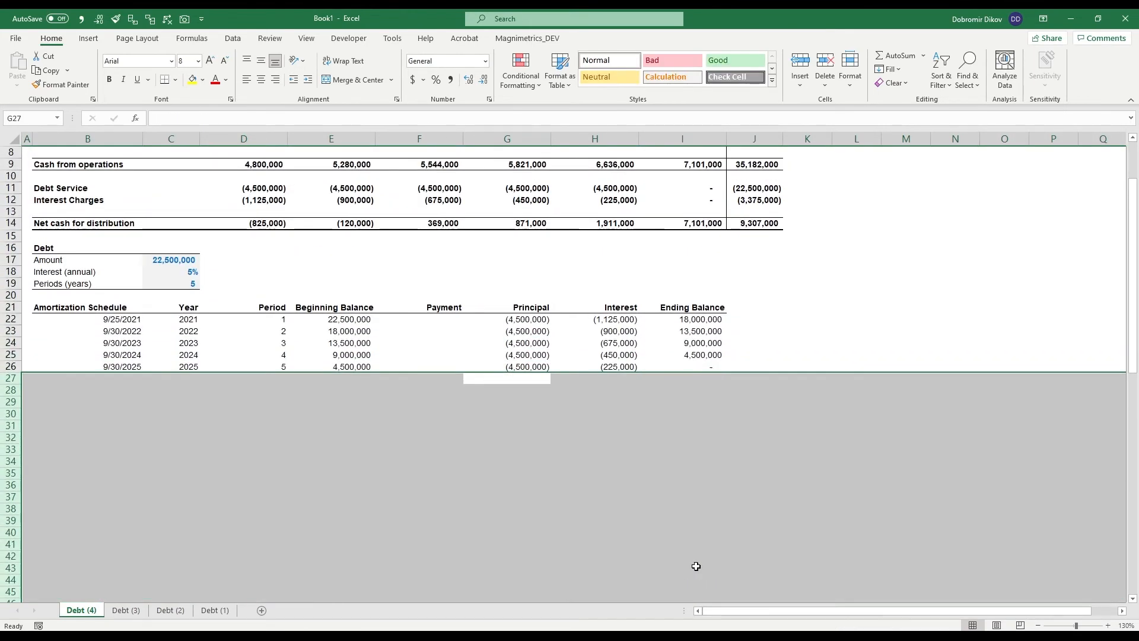
left_click(514, 346)
scroll(469, 284, "up", 3)
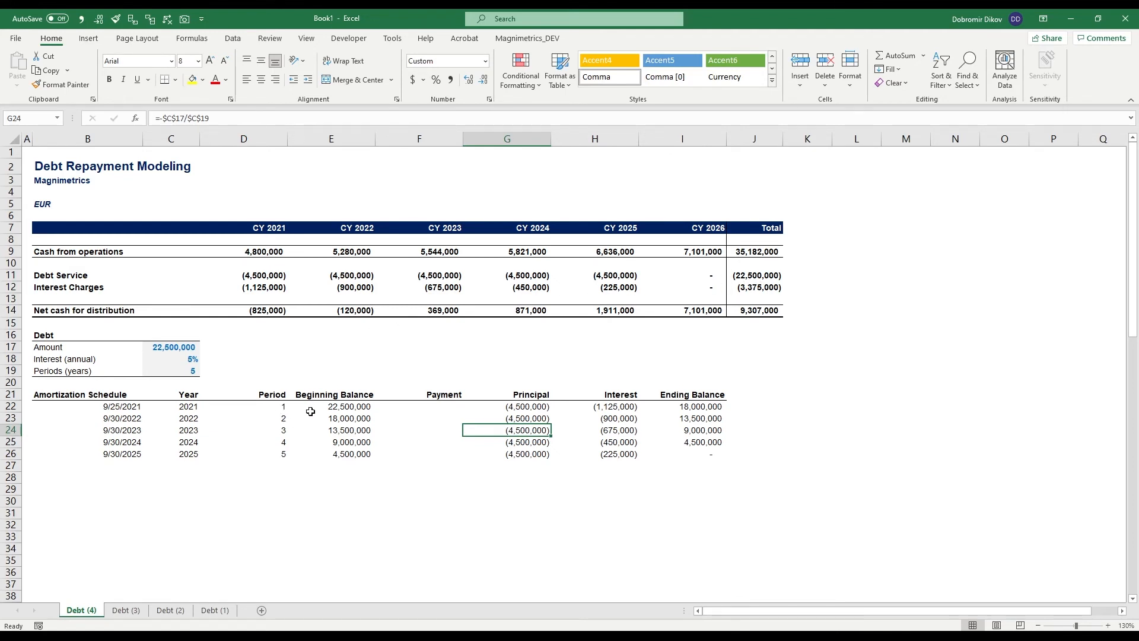
- Review the five-year dates and CY 2021 debt service formula, and compare total interest charges with the Debt (3) sheet
left_click_drag(112, 408, 178, 467)
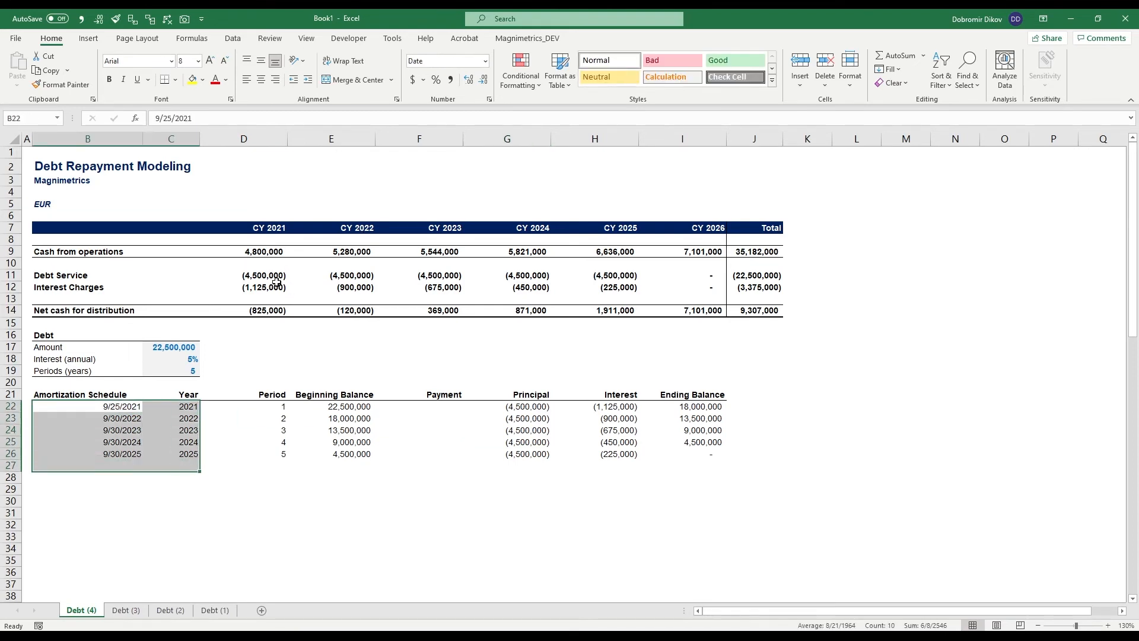
left_click(127, 409)
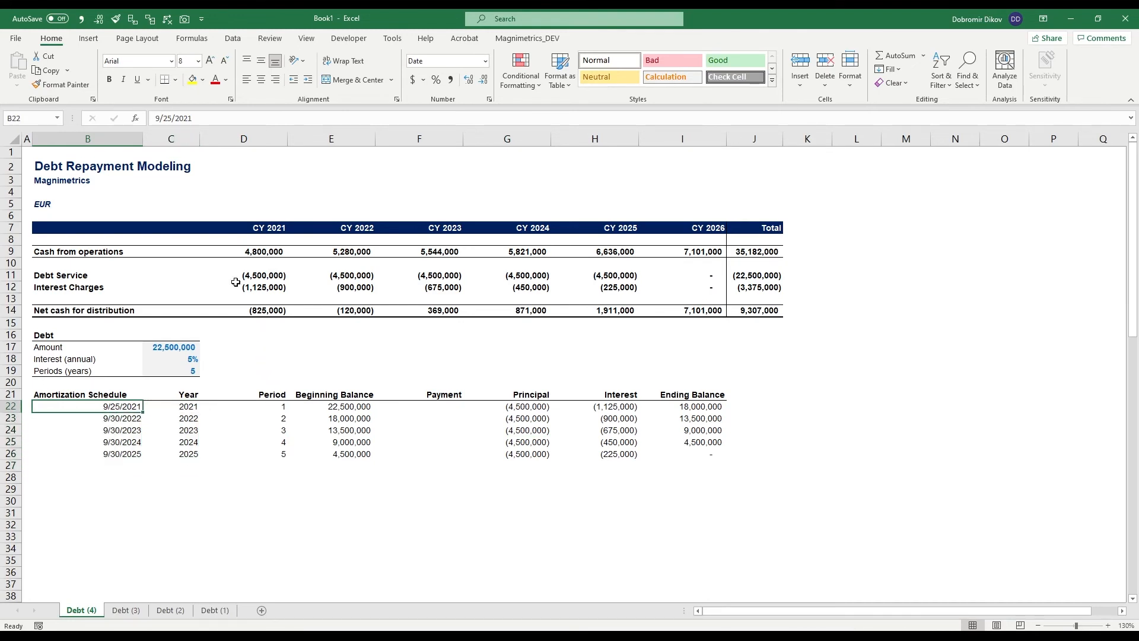
left_click(267, 278)
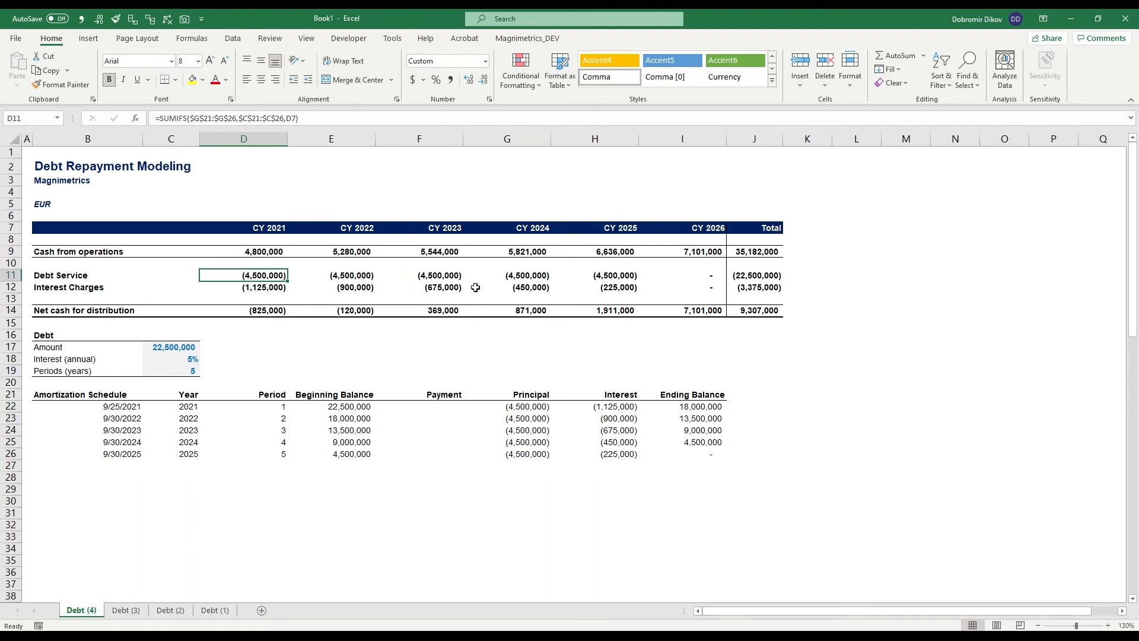
left_click(127, 613)
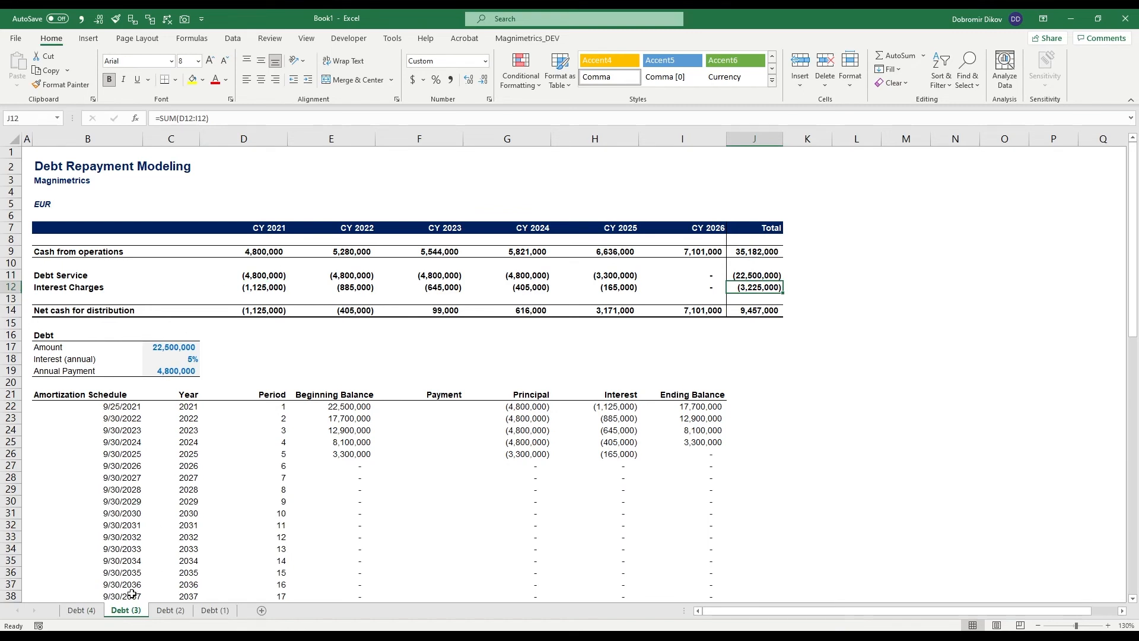
left_click(87, 613)
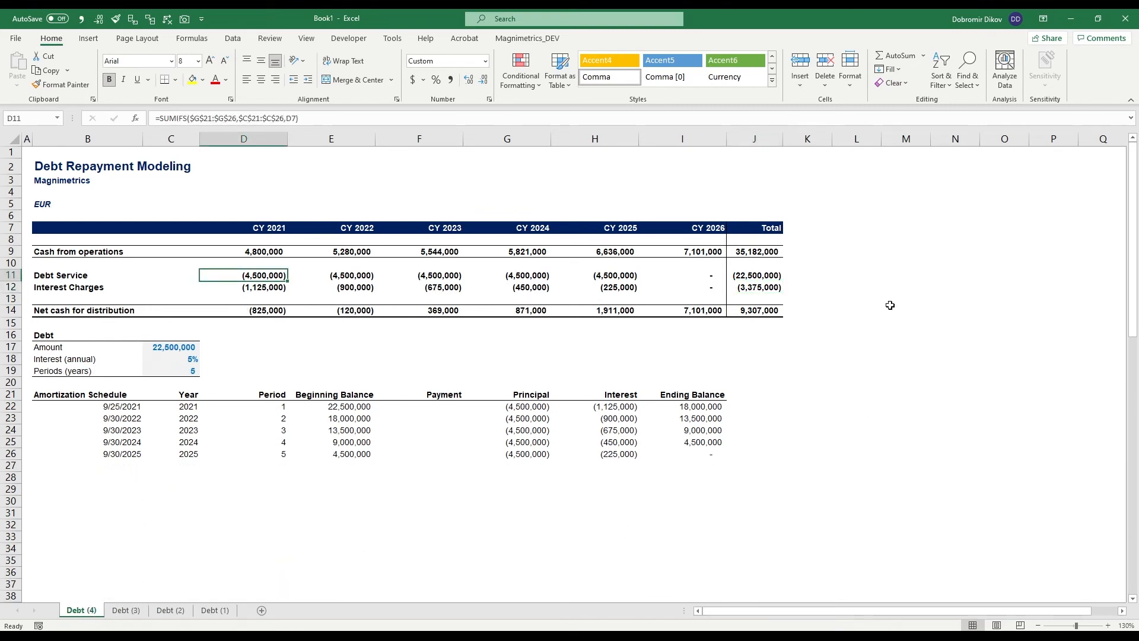
left_click(754, 286)
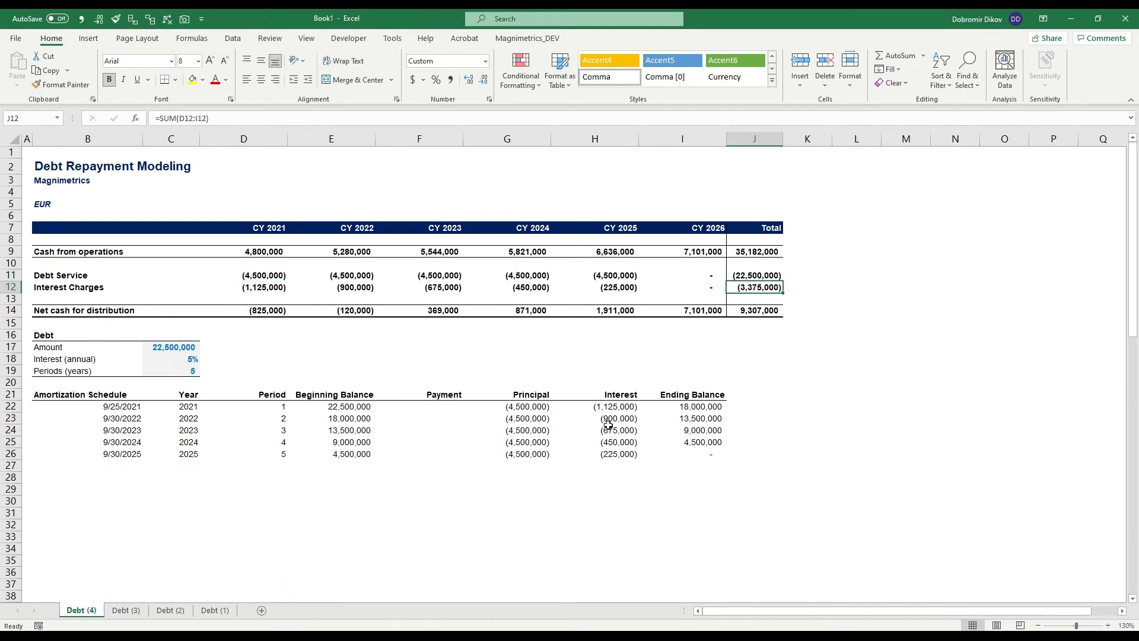